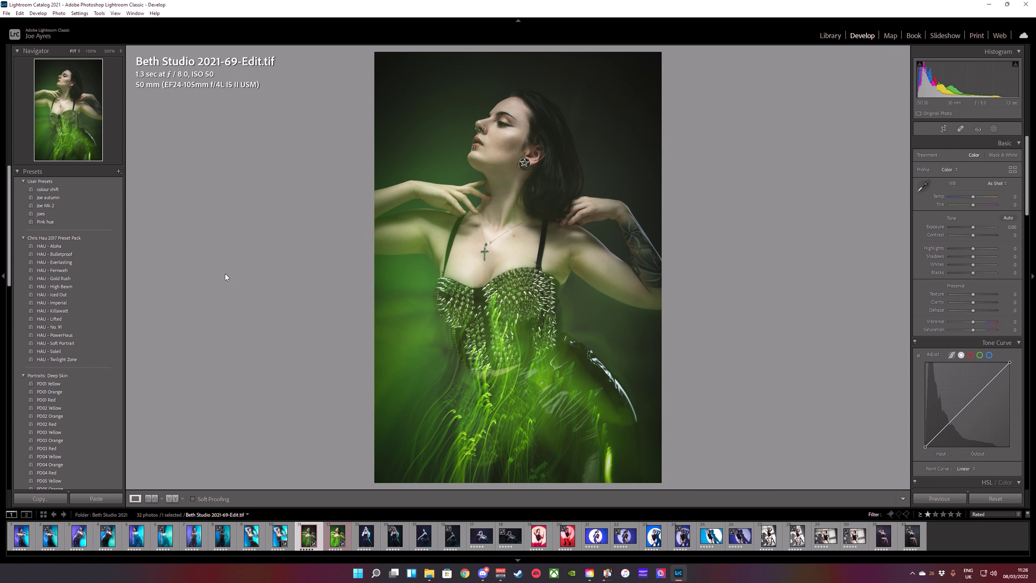
Step: Advance to the next photo, the green-lit studio portrait TIFF, in the filmstrip
{"action": "key", "text": "Right"}
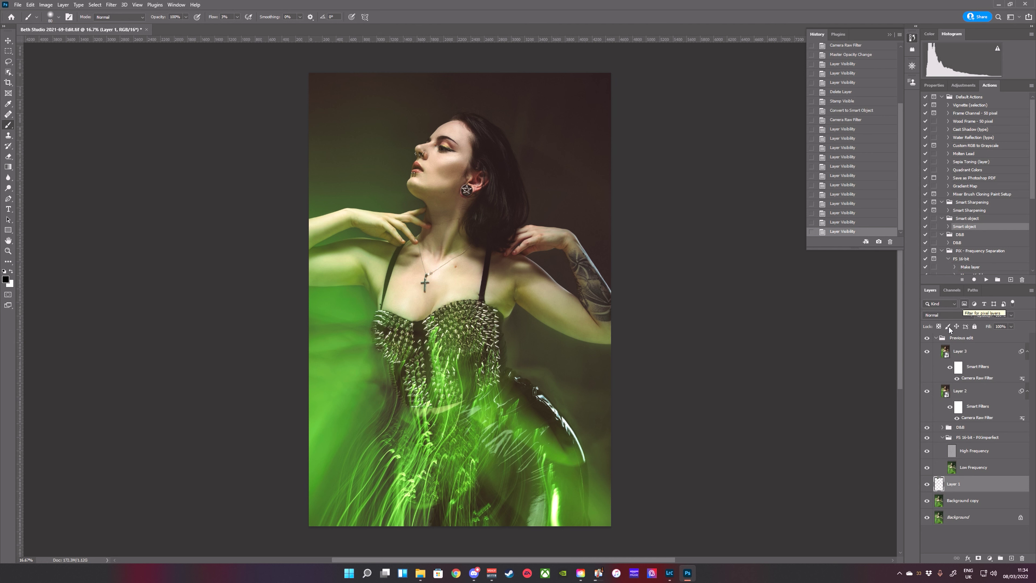
Step: Hide the Previous edit group to reveal the original green-lit shot
{"action": "left_click", "coordinate": [927, 337]}
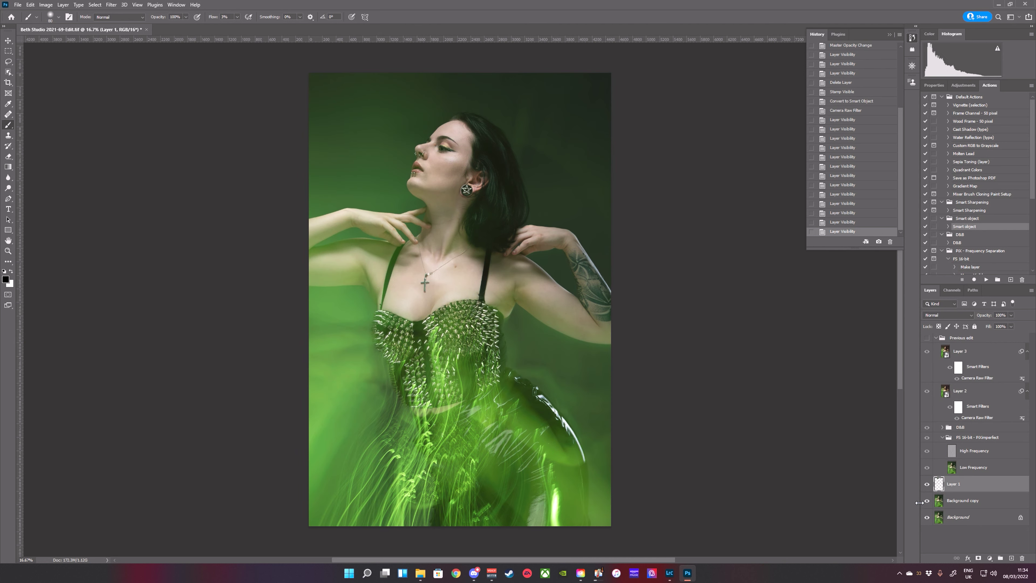
Step: Compare Layer 1 on and off, restore Previous edit, and hide the Layer 3 and Layer 2 grades
{"action": "left_click", "coordinate": [926, 484]}
{"action": "left_click", "coordinate": [927, 485]}
{"action": "left_click", "coordinate": [927, 485]}
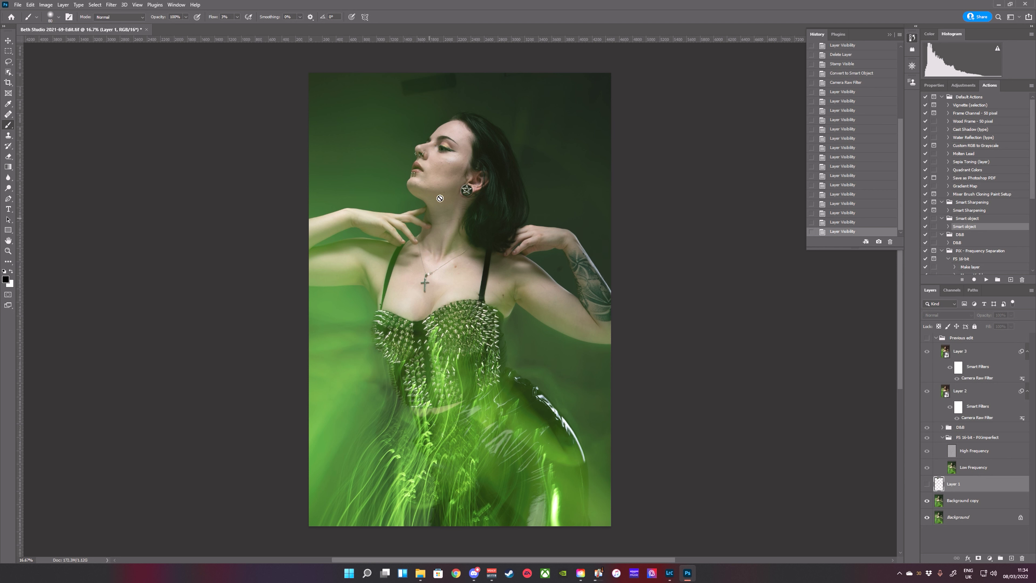
{"action": "left_click", "coordinate": [927, 484]}
{"action": "left_click", "coordinate": [926, 338]}
{"action": "left_click", "coordinate": [927, 351]}
{"action": "left_click", "coordinate": [926, 391]}
Step: Compare without the D&B and frequency separation groups, then reselect and show Layer 2's grade
{"action": "left_click", "coordinate": [927, 427]}
{"action": "left_click", "coordinate": [927, 438]}
{"action": "left_click", "coordinate": [927, 439]}
{"action": "left_click", "coordinate": [927, 427]}
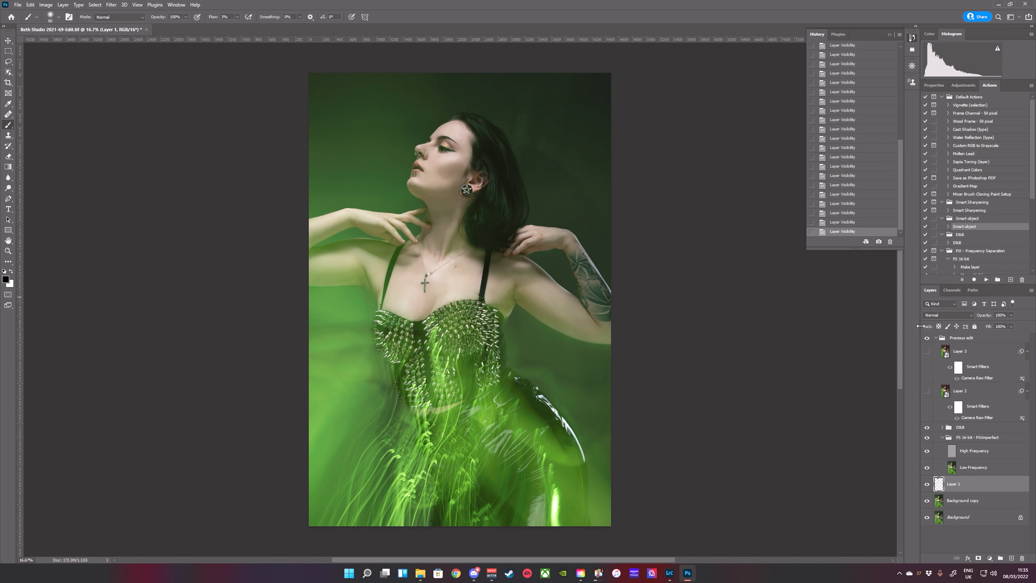
{"action": "left_click", "coordinate": [976, 394]}
{"action": "left_click", "coordinate": [927, 391]}
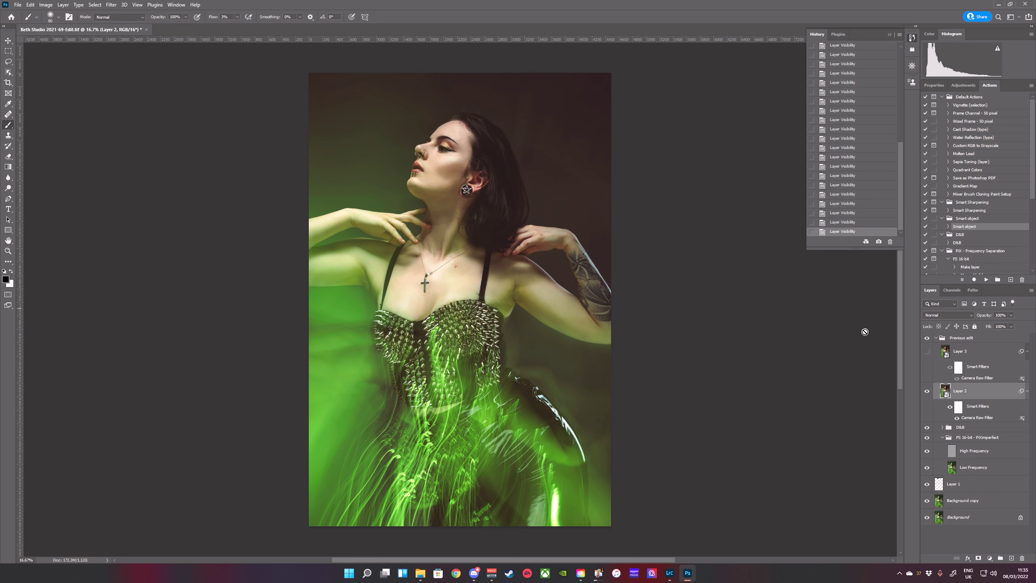
Step: Turn Layer 3's grade back on above Layer 2's Camera Raw grade
{"action": "right_click", "coordinate": [991, 394]}
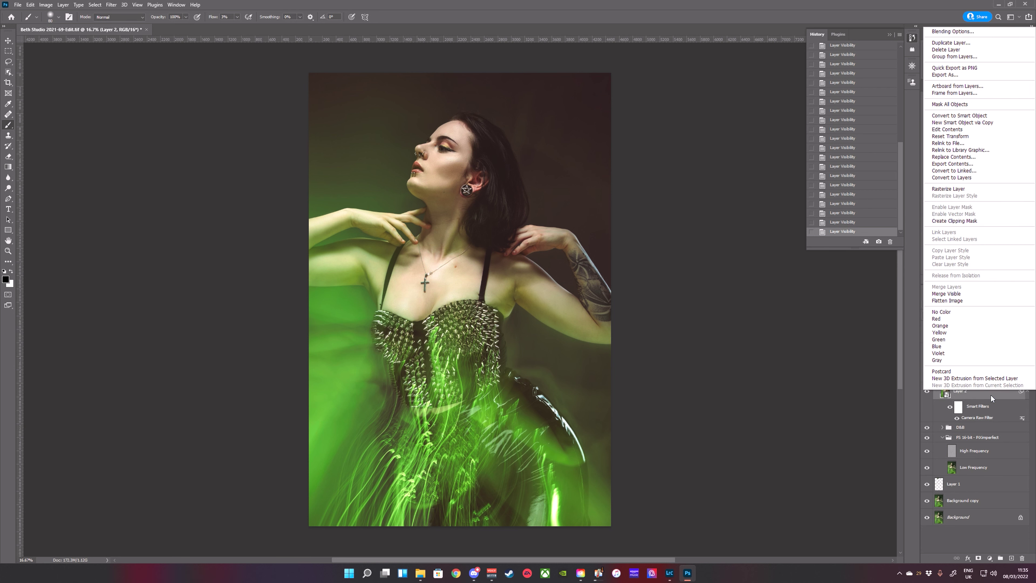
{"action": "left_click", "coordinate": [914, 406]}
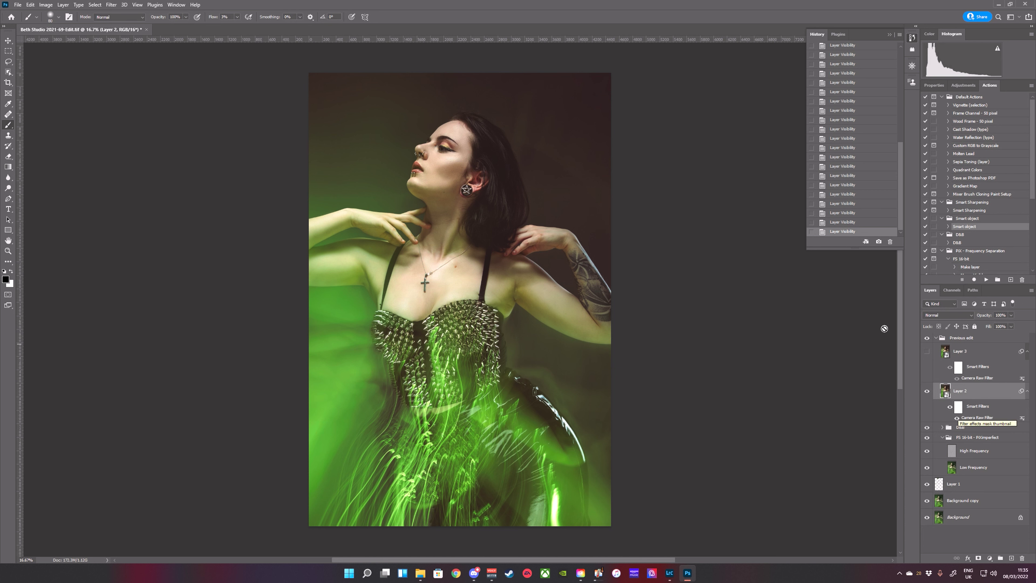
{"action": "left_click", "coordinate": [927, 351]}
Step: Hide the Previous edit group and select Layer 1
{"action": "left_click", "coordinate": [935, 338]}
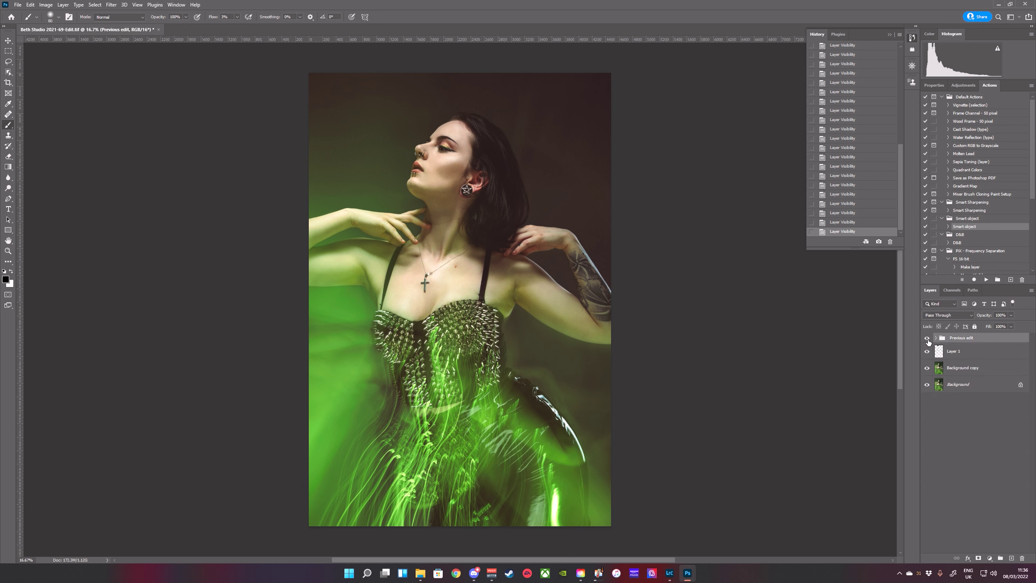
{"action": "left_click", "coordinate": [927, 338]}
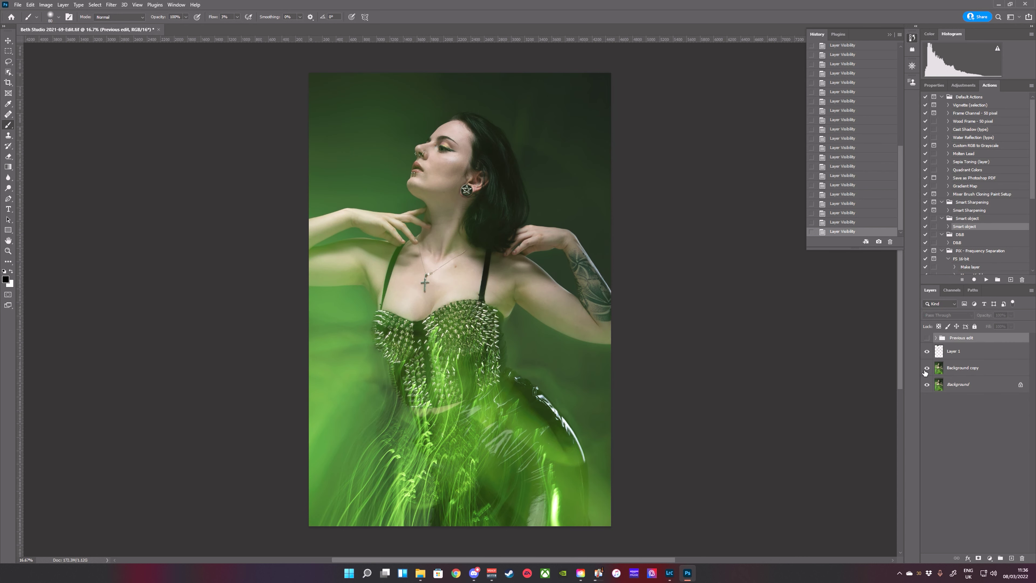
{"action": "left_click", "coordinate": [966, 355]}
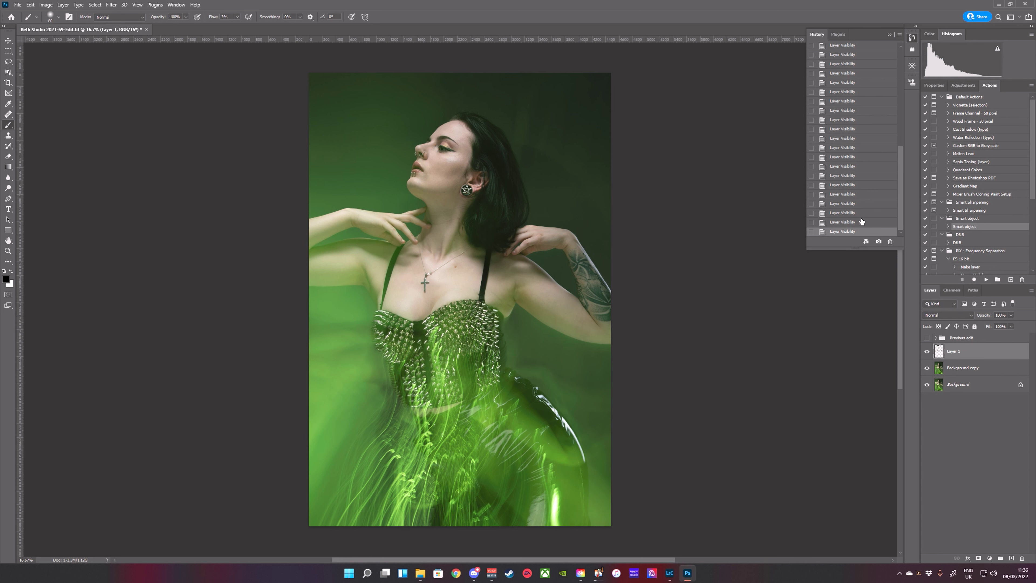
Step: Choose the Healing Brush and stamp the visible image into new layers above Layer 1
{"action": "left_click", "coordinate": [8, 115]}
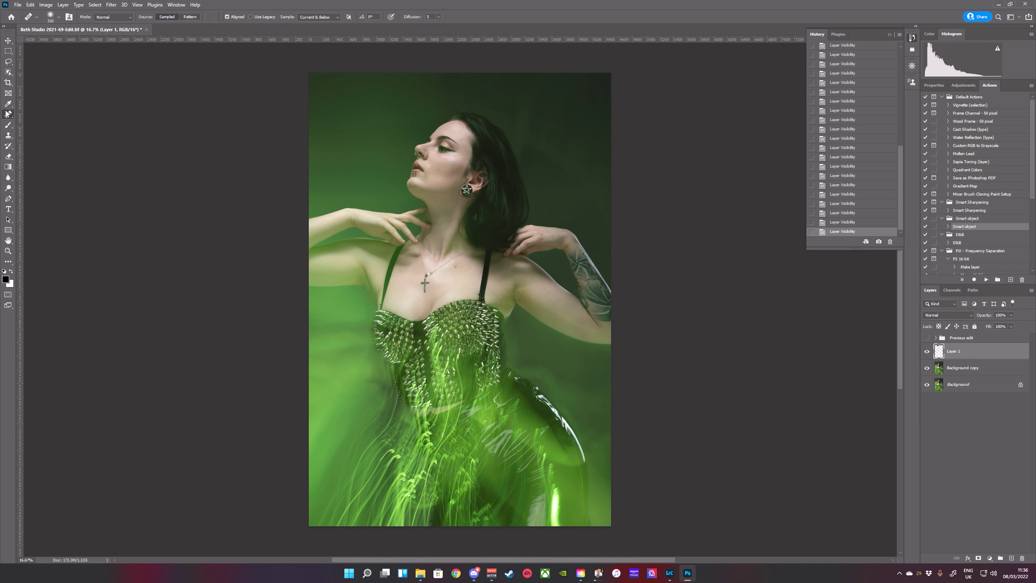
{"action": "right_click", "coordinate": [9, 116]}
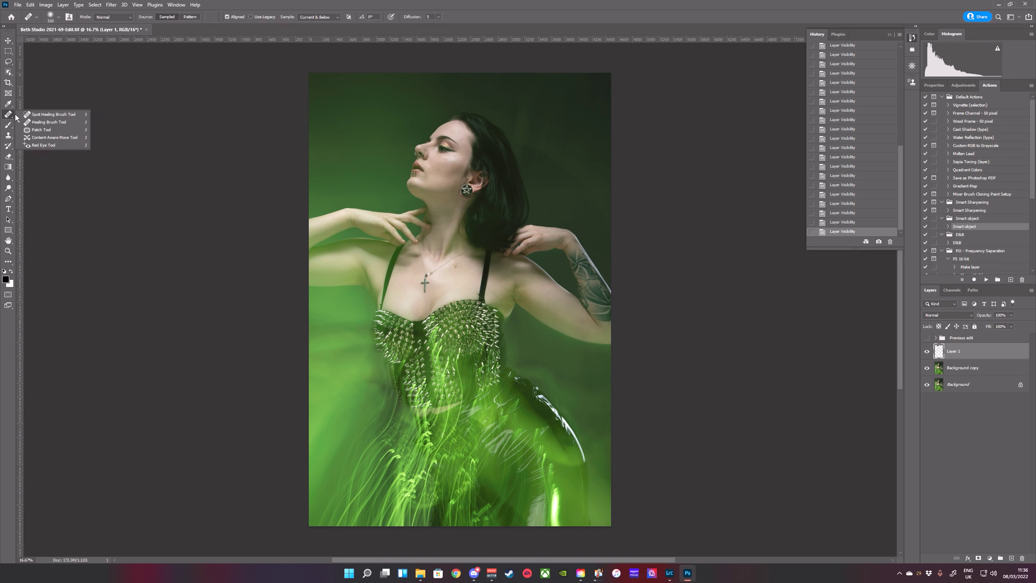
{"action": "left_click", "coordinate": [59, 123]}
{"action": "left_click", "coordinate": [967, 355]}
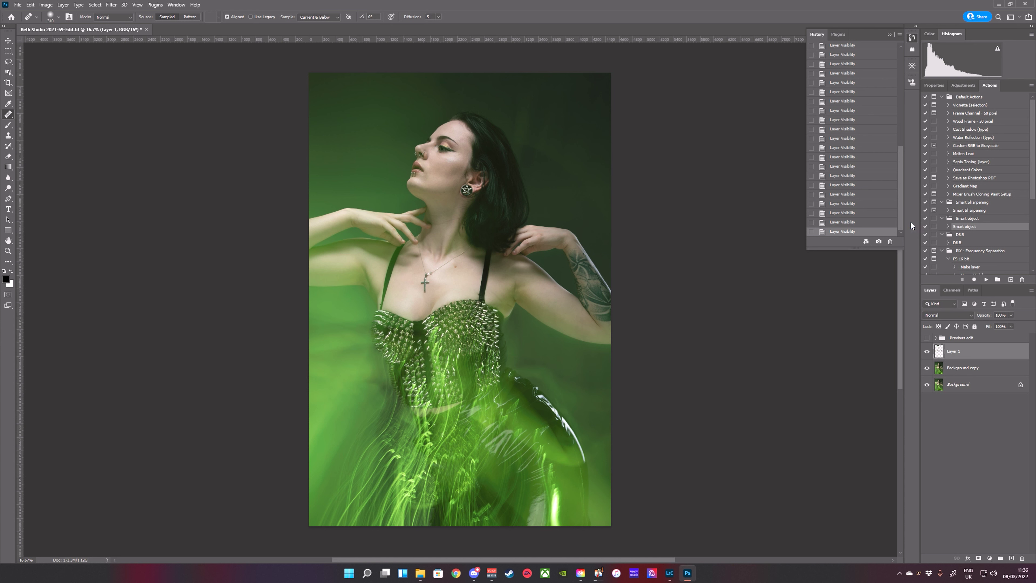
{"action": "key", "text": "ctrl+shift+alt+e"}
{"action": "key", "text": "ctrl+shift+alt+e"}
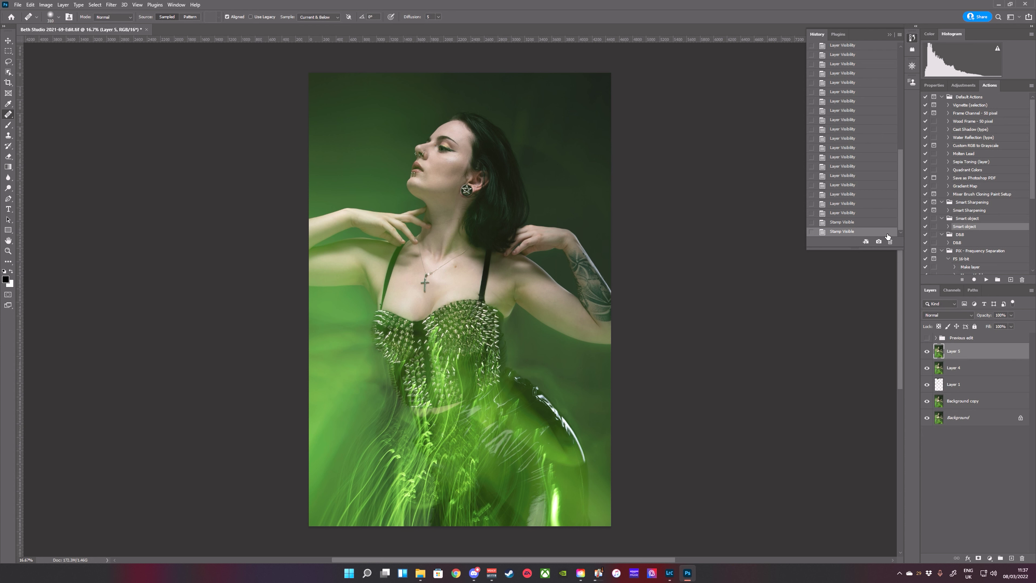
Step: Rename Layer 4 to LF and Layer 5 to HF
{"action": "double_click", "coordinate": [959, 368]}
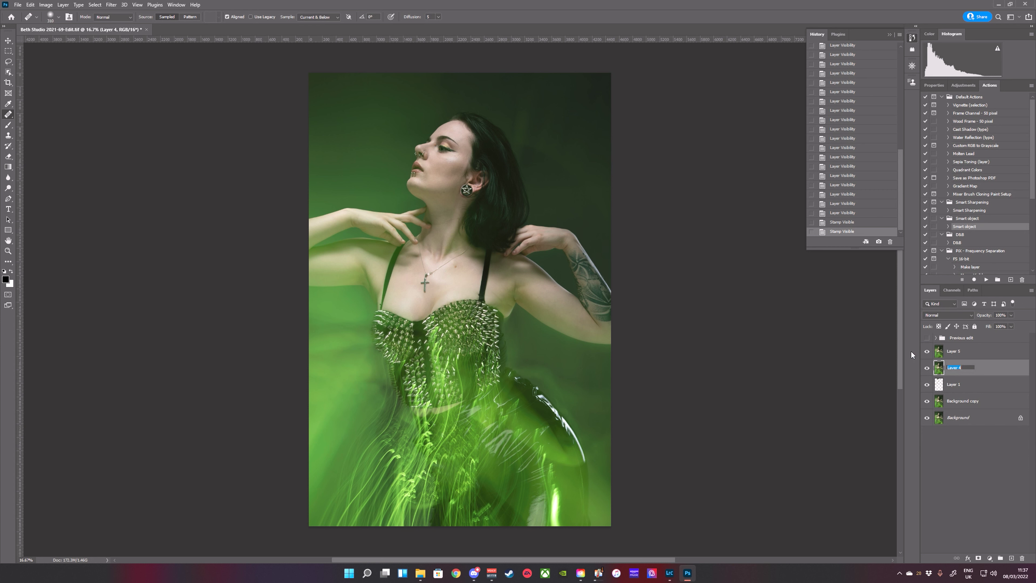
{"action": "type", "text": "LF"}
{"action": "double_click", "coordinate": [955, 351]}
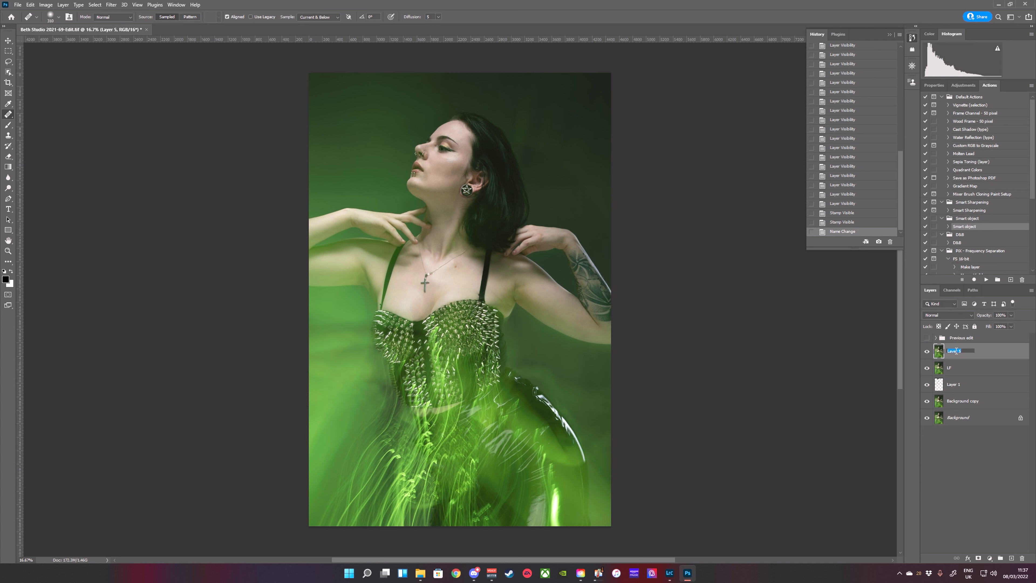
{"action": "type", "text": "HF"}
{"action": "left_click", "coordinate": [973, 370]}
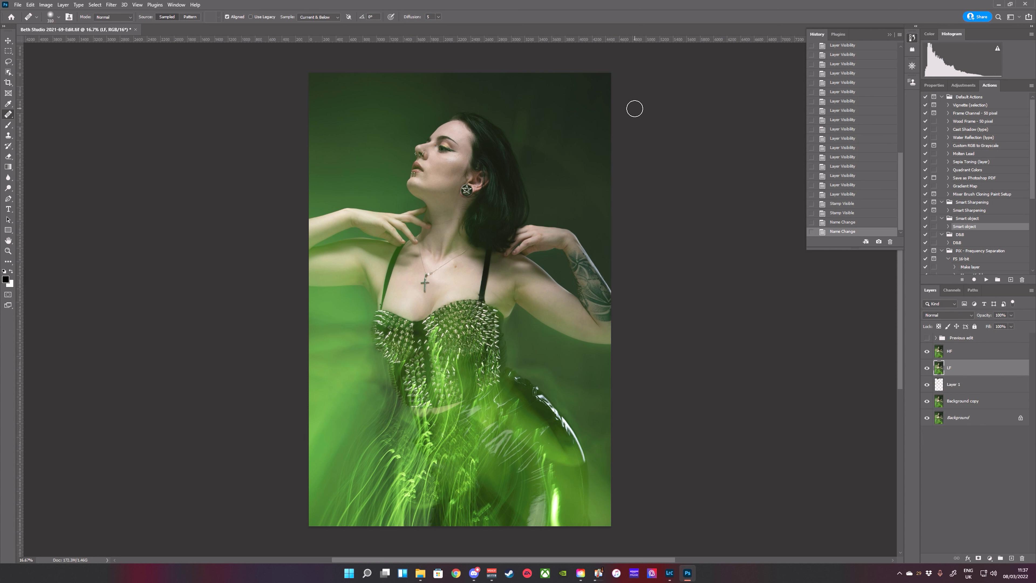
{"action": "left_click", "coordinate": [111, 5]}
{"action": "mouse_move", "coordinate": [148, 108]}
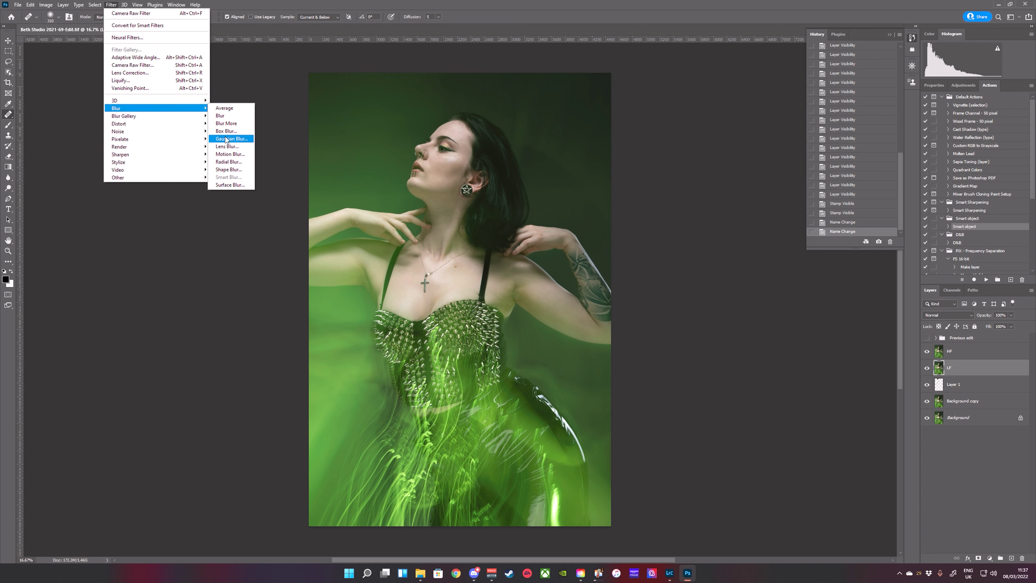
Step: Apply a 3.0-pixel Gaussian Blur to LF, checking the preview on the eye
{"action": "left_click", "coordinate": [225, 140]}
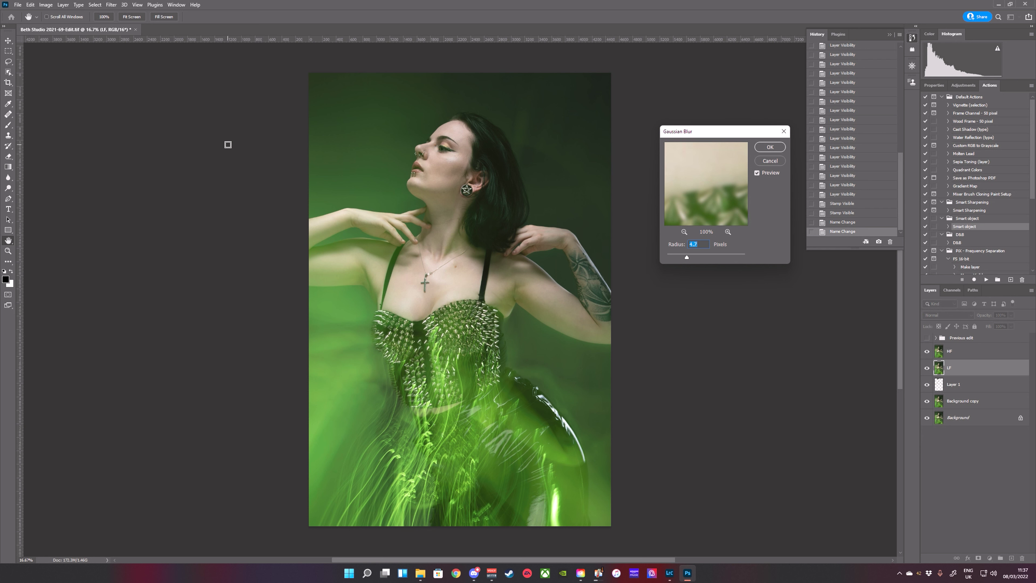
{"action": "left_click", "coordinate": [443, 152]}
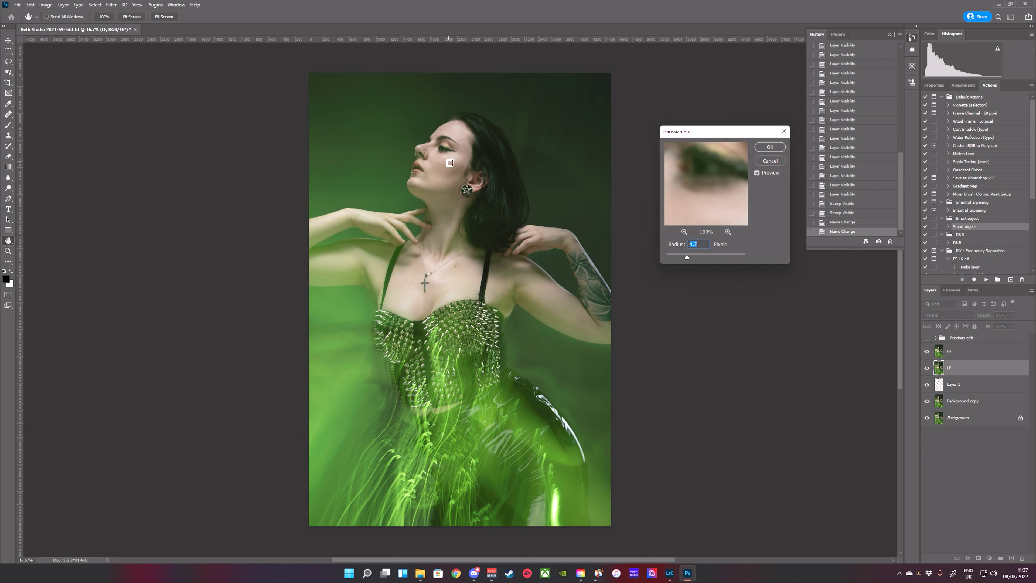
{"action": "left_click", "coordinate": [706, 254]}
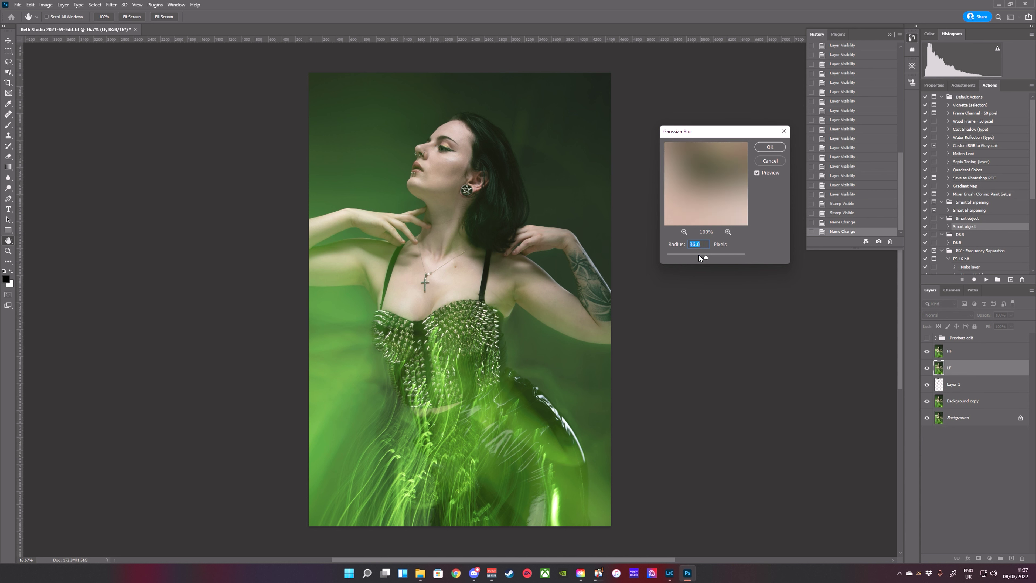
{"action": "left_click", "coordinate": [698, 254]}
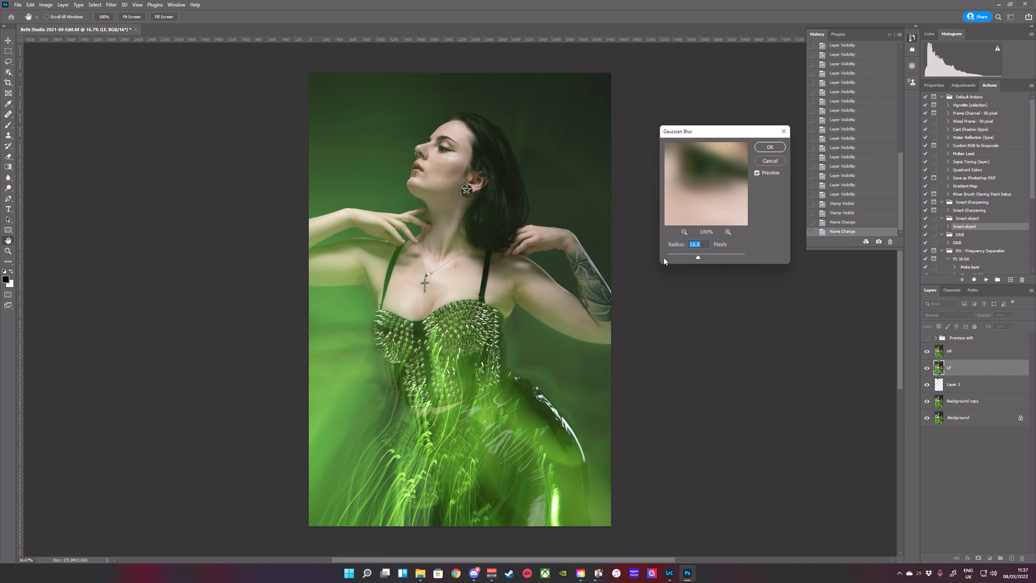
{"action": "left_click_drag", "start_coordinate": [664, 256], "coordinate": [664, 257]}
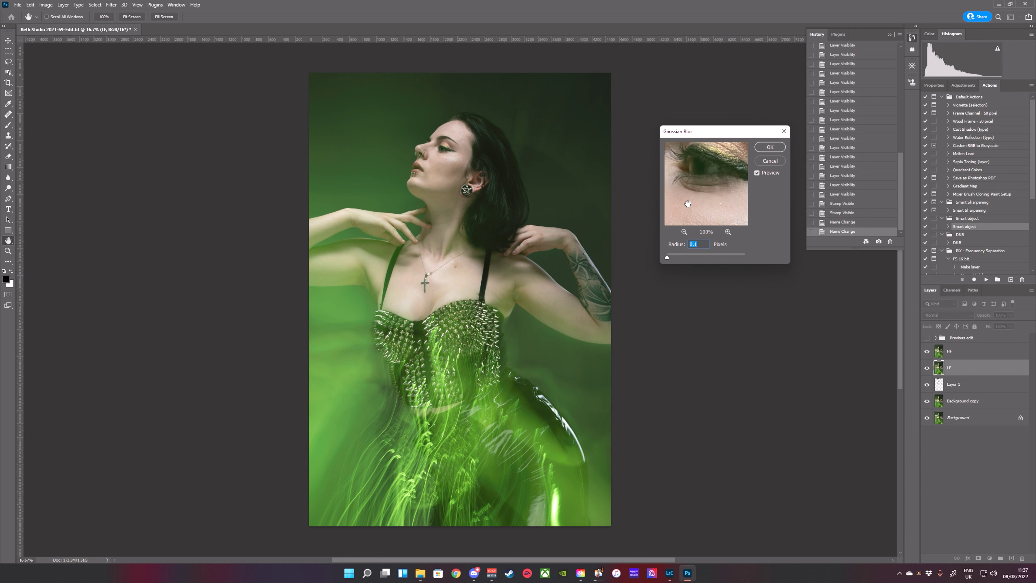
{"action": "left_click_drag", "start_coordinate": [674, 254], "coordinate": [678, 255]}
{"action": "left_click", "coordinate": [677, 256]}
{"action": "left_click_drag", "start_coordinate": [678, 256], "coordinate": [682, 257]}
{"action": "mouse_move", "coordinate": [706, 191]}
{"action": "left_mouse_down"}
{"action": "mouse_move", "coordinate": [719, 206]}
{"action": "mouse_move", "coordinate": [714, 155]}
{"action": "mouse_move", "coordinate": [710, 209]}
{"action": "mouse_move", "coordinate": [700, 213]}
{"action": "mouse_move", "coordinate": [725, 201]}
{"action": "mouse_move", "coordinate": [721, 218]}
{"action": "mouse_move", "coordinate": [701, 209]}
{"action": "left_mouse_up"}
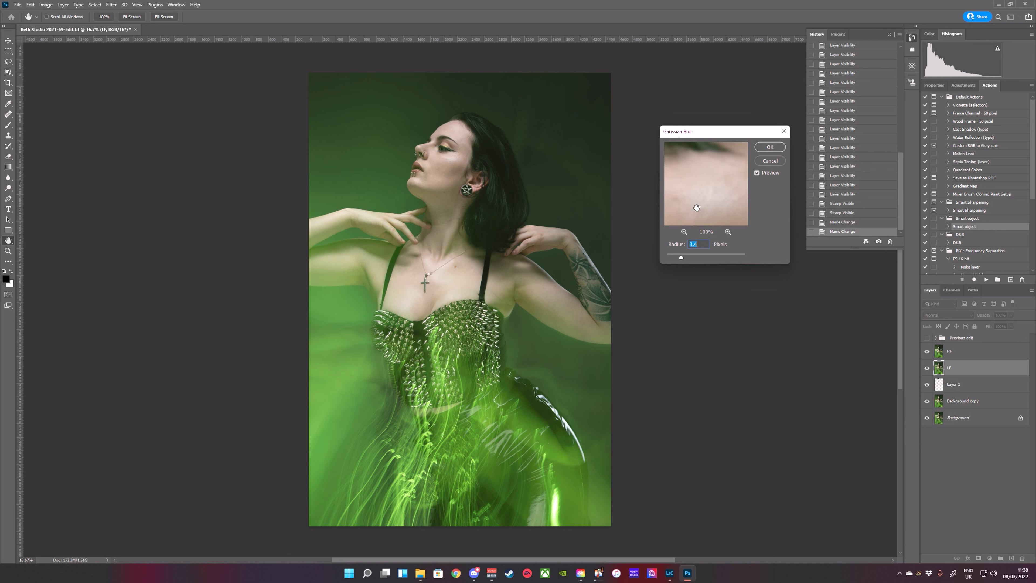
{"action": "left_click_drag", "start_coordinate": [726, 198], "coordinate": [710, 215]}
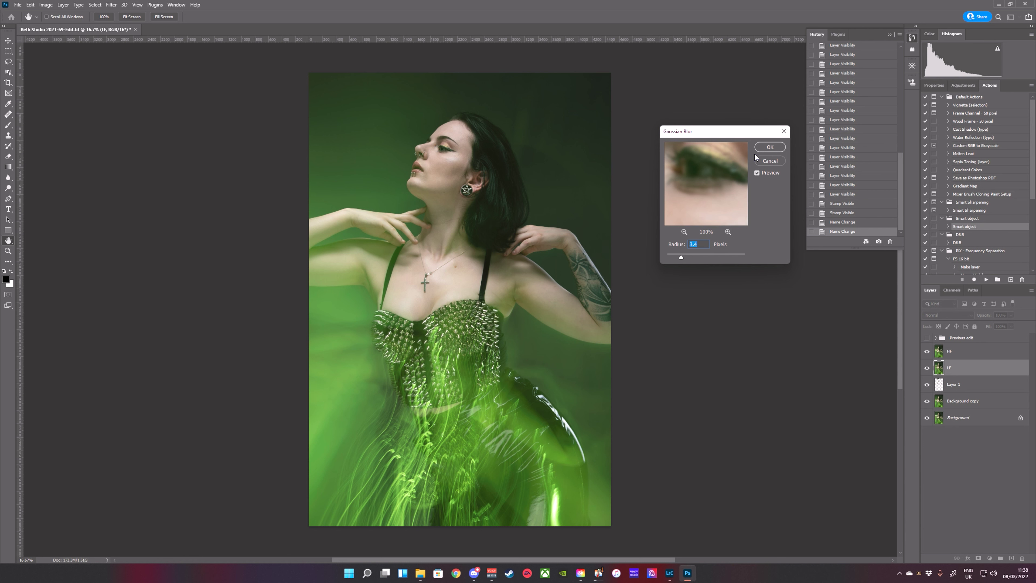
{"action": "left_click", "coordinate": [770, 148]}
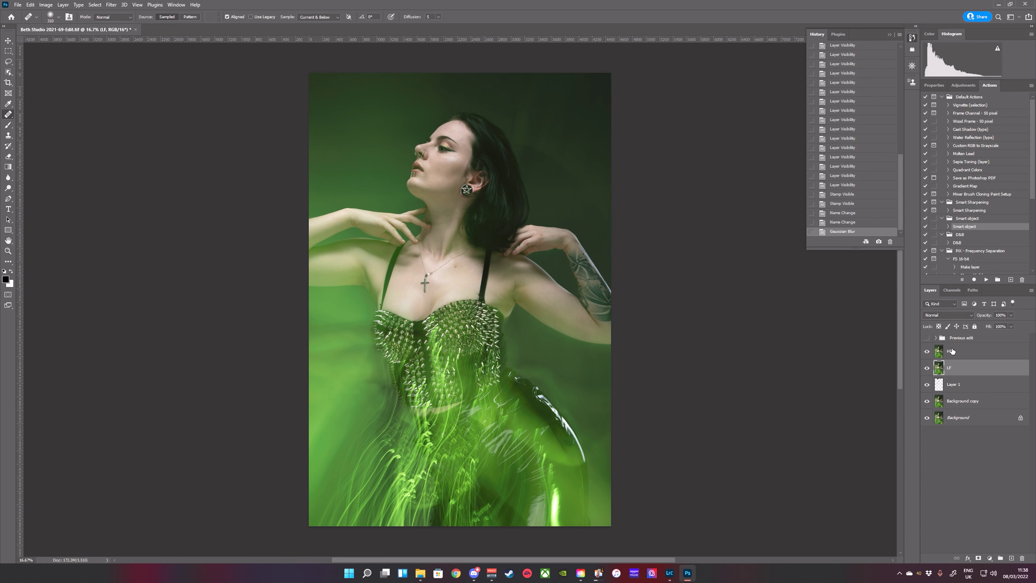
Step: Apply Image onto HF from LF, inverted, with Add blending
{"action": "left_click", "coordinate": [967, 354]}
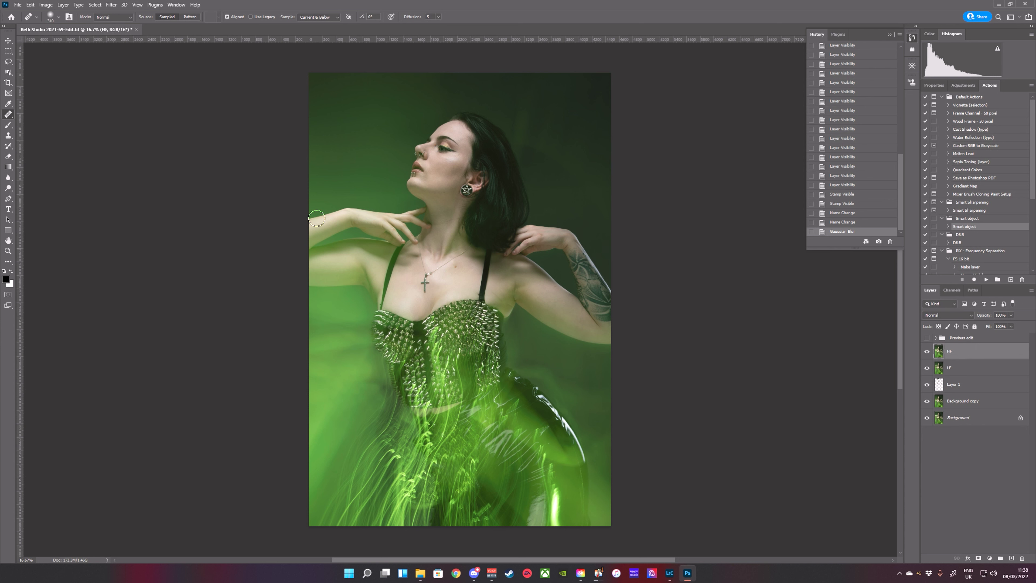
{"action": "left_click", "coordinate": [45, 5]}
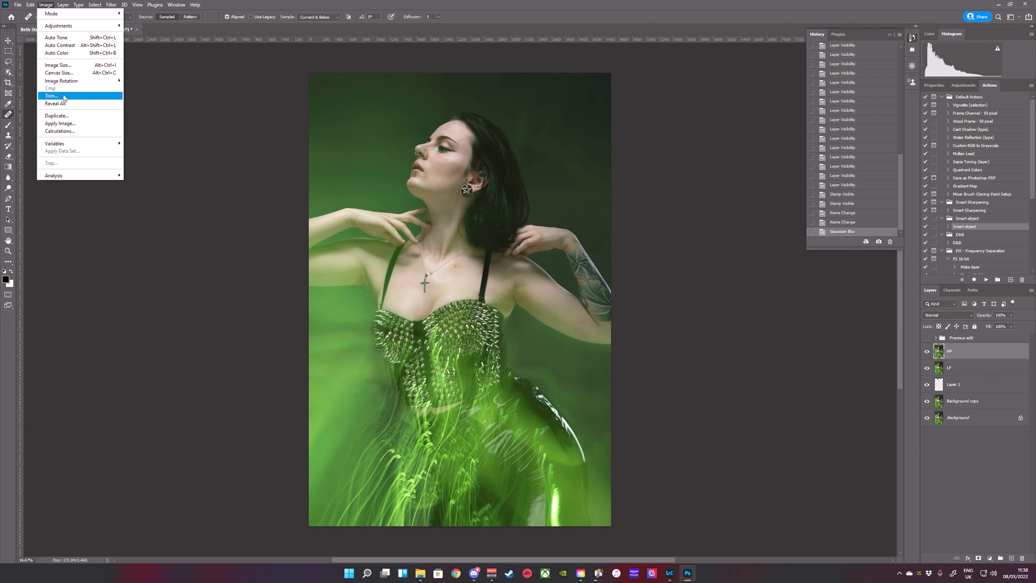
{"action": "left_click", "coordinate": [76, 124]}
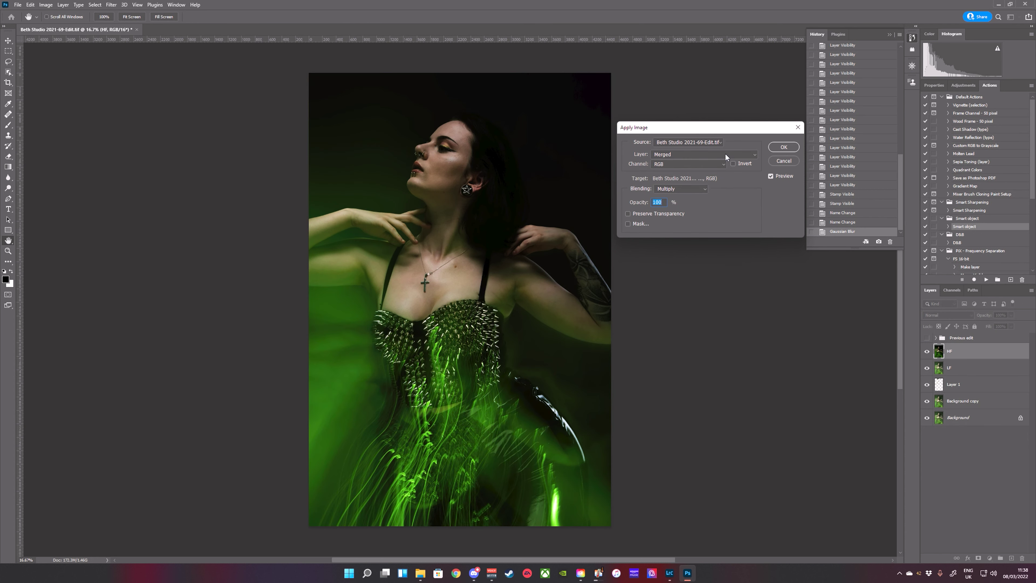
{"action": "left_click", "coordinate": [724, 153]}
{"action": "left_click", "coordinate": [681, 220]}
{"action": "left_click", "coordinate": [691, 188]}
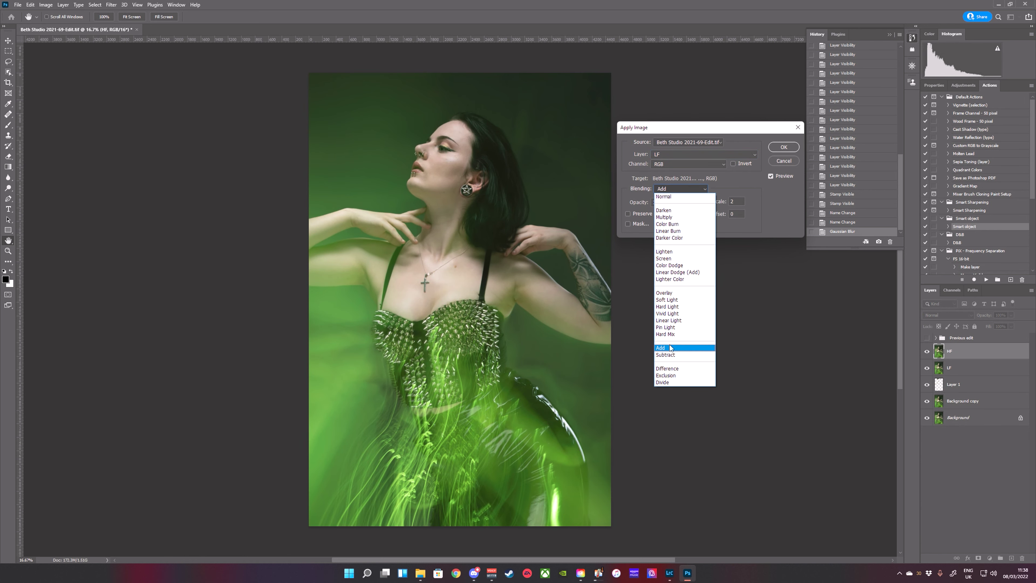
{"action": "left_click", "coordinate": [671, 348]}
{"action": "left_click", "coordinate": [733, 164]}
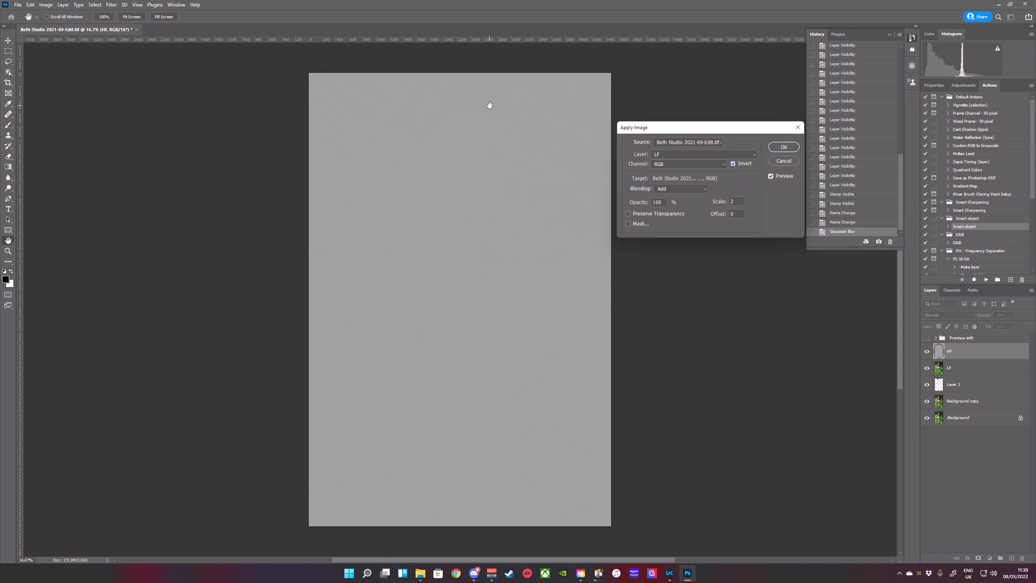
{"action": "left_click", "coordinate": [784, 148]}
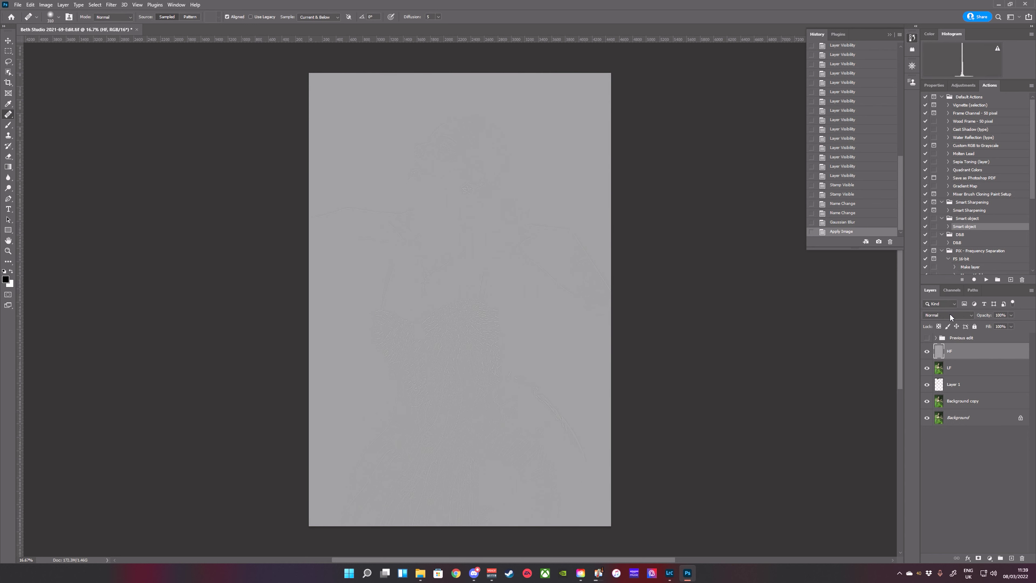
Step: Set HF to Linear Light and group it with LF
{"action": "left_click", "coordinate": [950, 314]}
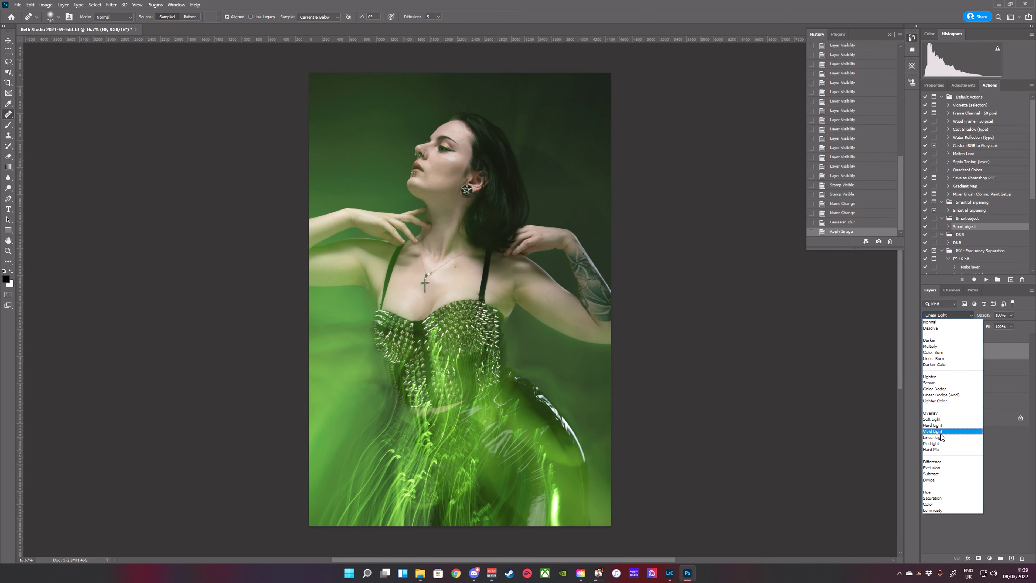
{"action": "left_click", "coordinate": [940, 437]}
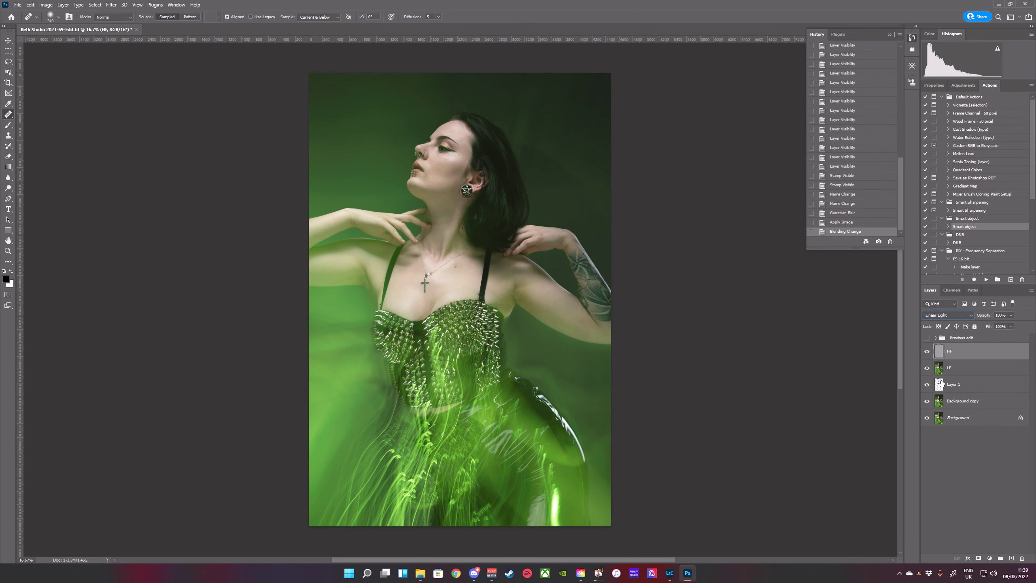
{"action": "left_click", "coordinate": [968, 370], "text": "shift"}
{"action": "key", "text": "ctrl+g"}
Step: Rename Group 1 to 'Freq sep'
{"action": "double_click", "coordinate": [957, 348]}
{"action": "type", "text": "Freq S"}
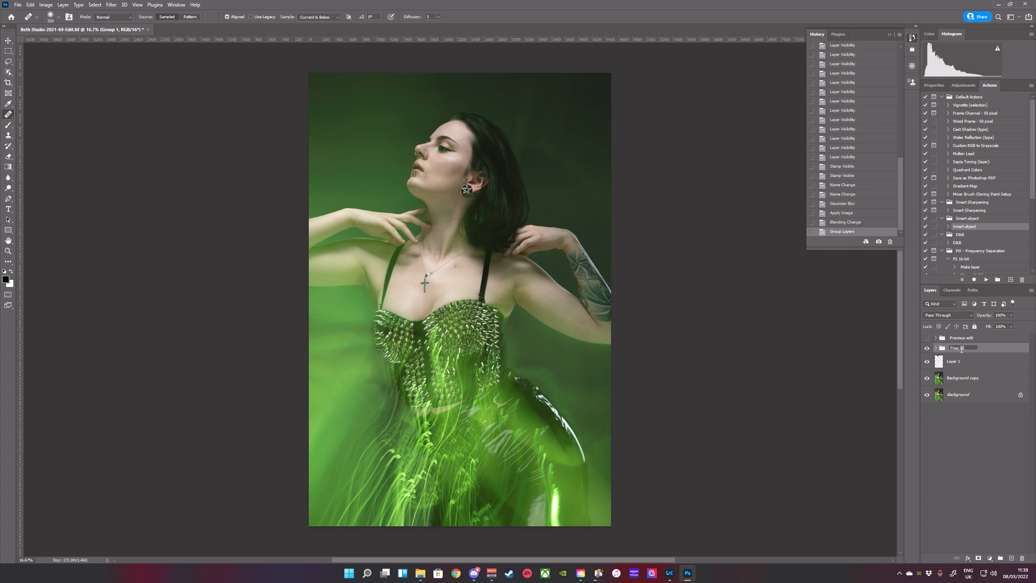
{"action": "key", "text": "Return"}
Step: Preview LF alone on the face, then add an empty layer inside Freq sep
{"action": "left_click", "coordinate": [936, 348]}
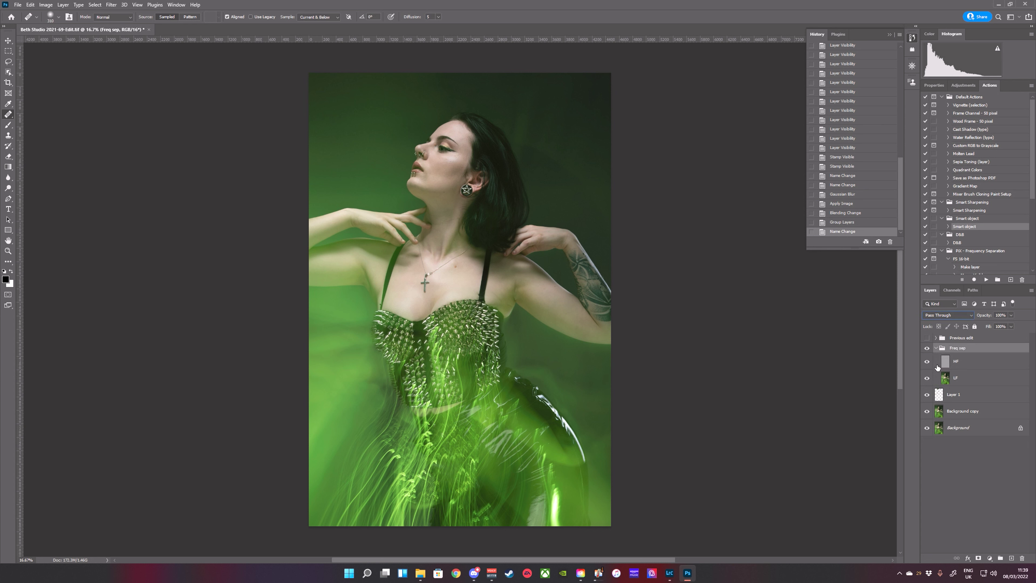
{"action": "left_click", "coordinate": [946, 382]}
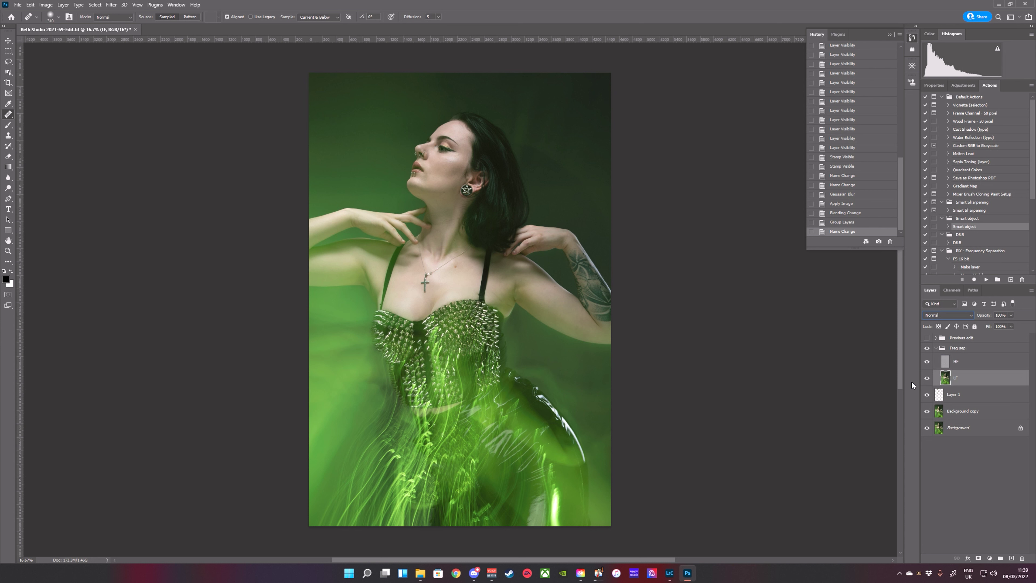
{"action": "left_click", "coordinate": [927, 379], "text": "alt"}
{"action": "key", "text": "b"}
{"action": "scroll", "coordinate": [433, 108], "scroll_direction": "up", "scroll_amount": 3}
{"action": "scroll", "coordinate": [467, 135], "scroll_direction": "up", "scroll_amount": 4}
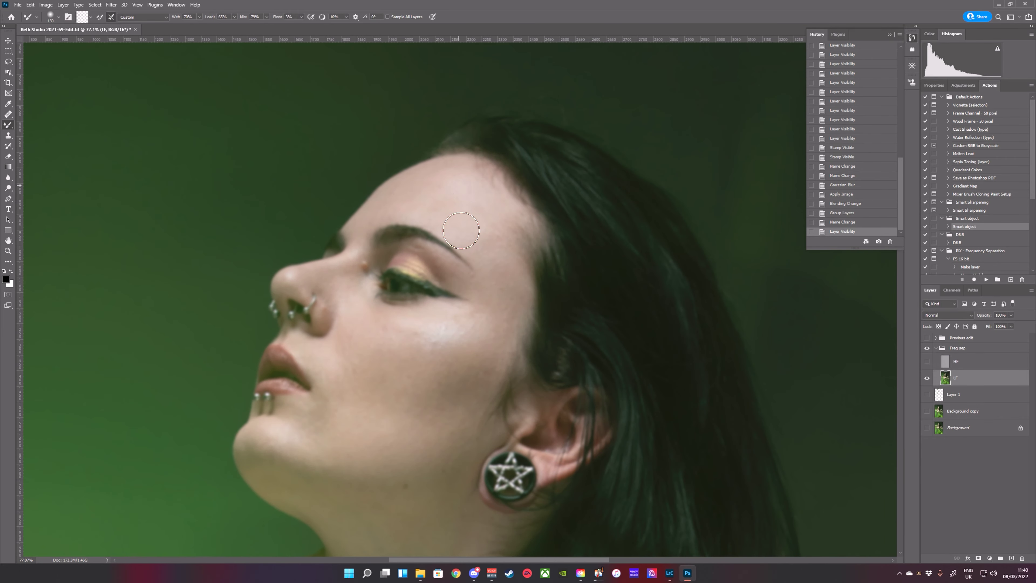
{"action": "left_click_drag", "start_coordinate": [432, 398], "coordinate": [479, 313]}
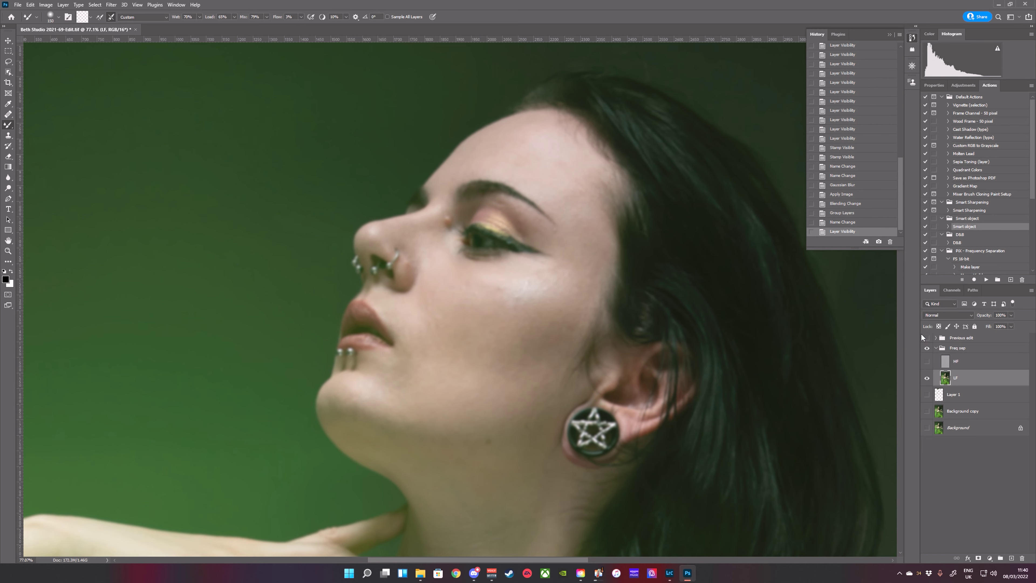
{"action": "left_click", "coordinate": [927, 378], "text": "alt"}
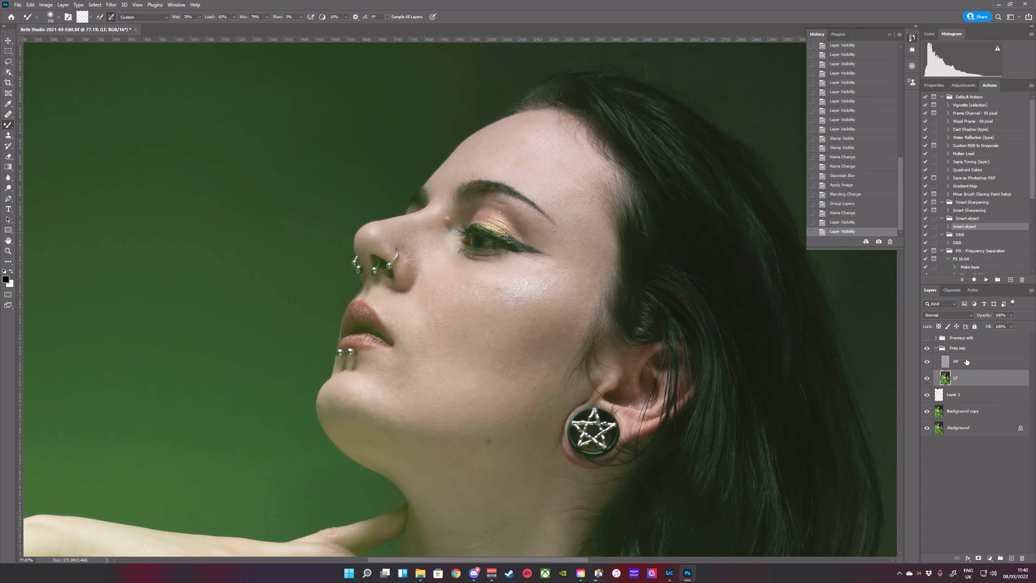
{"action": "left_click", "coordinate": [970, 352]}
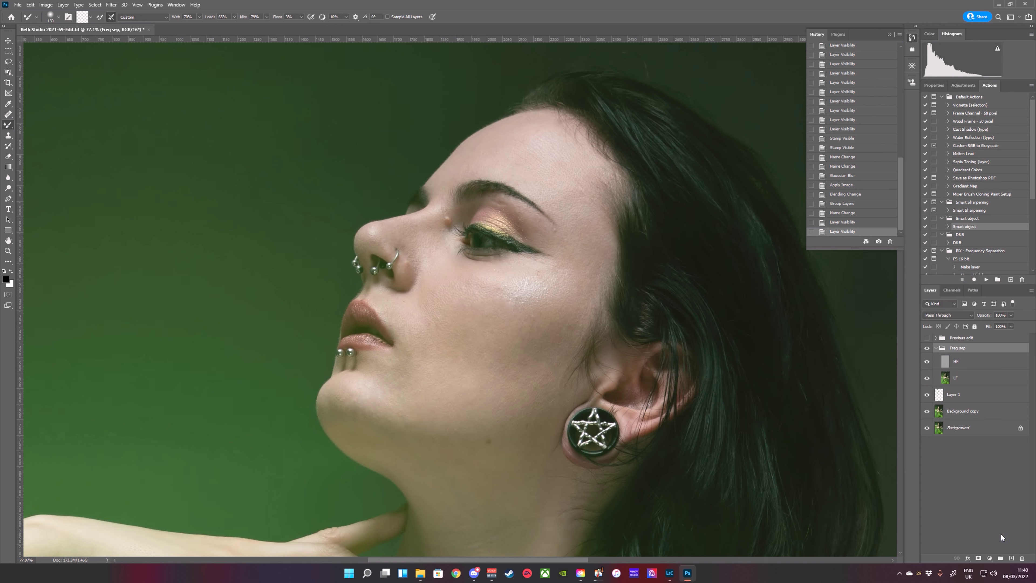
{"action": "left_click", "coordinate": [1012, 558]}
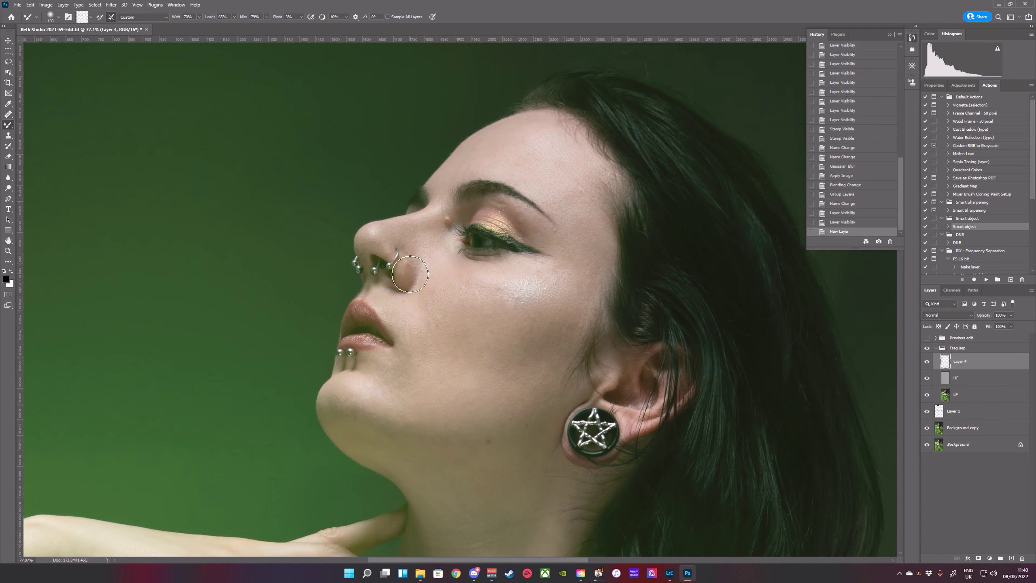
Step: Set up a red Brush at size 25 and 100% Flow, testing a stroke on the chin
{"action": "key", "text": "shift+b"}
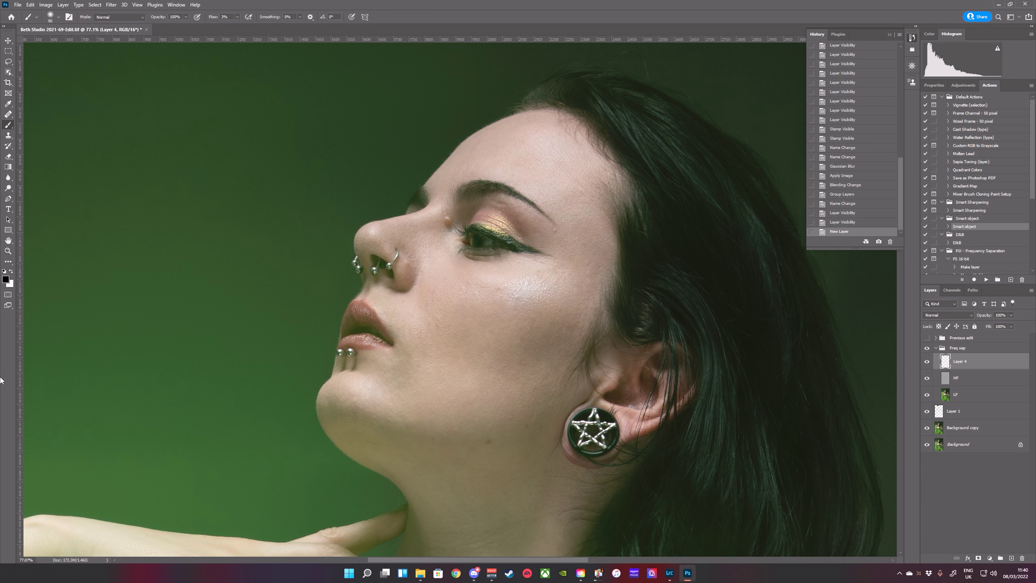
{"action": "key", "text": "F2"}
{"action": "left_click_drag", "start_coordinate": [342, 390], "coordinate": [338, 391]}
{"action": "left_click", "coordinate": [236, 17]}
{"action": "left_click", "coordinate": [303, 28]}
Step: Circle the chin, cheek, temple, nose side and neck in red on Layer 4
{"action": "mouse_move", "coordinate": [337, 385]}
{"action": "left_mouse_down"}
{"action": "mouse_move", "coordinate": [319, 402]}
{"action": "mouse_move", "coordinate": [332, 412]}
{"action": "mouse_move", "coordinate": [357, 413]}
{"action": "mouse_move", "coordinate": [319, 388]}
{"action": "left_mouse_up"}
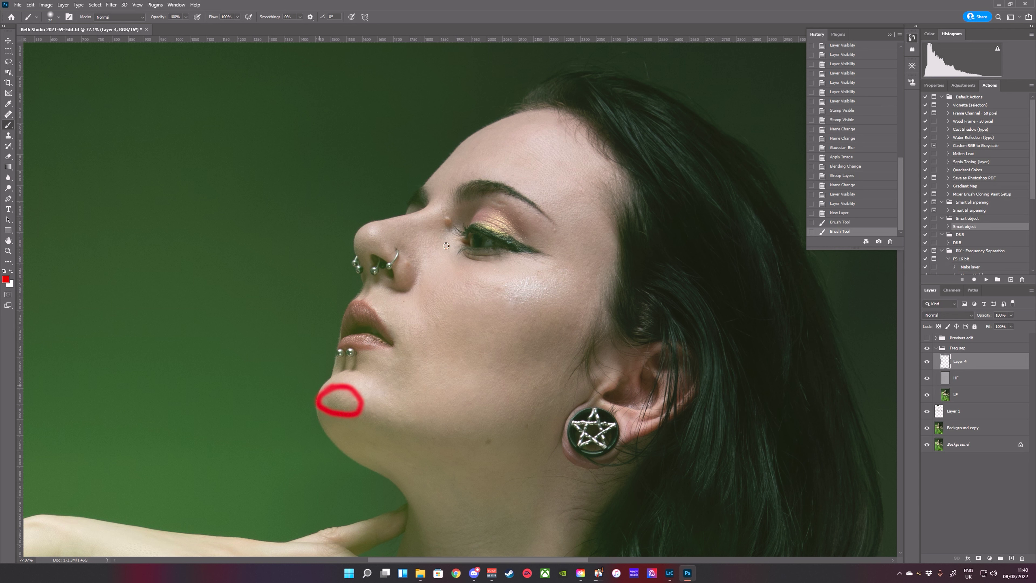
{"action": "mouse_move", "coordinate": [530, 271]}
{"action": "left_mouse_down"}
{"action": "mouse_move", "coordinate": [563, 292]}
{"action": "mouse_move", "coordinate": [570, 270]}
{"action": "mouse_move", "coordinate": [520, 273]}
{"action": "left_mouse_up"}
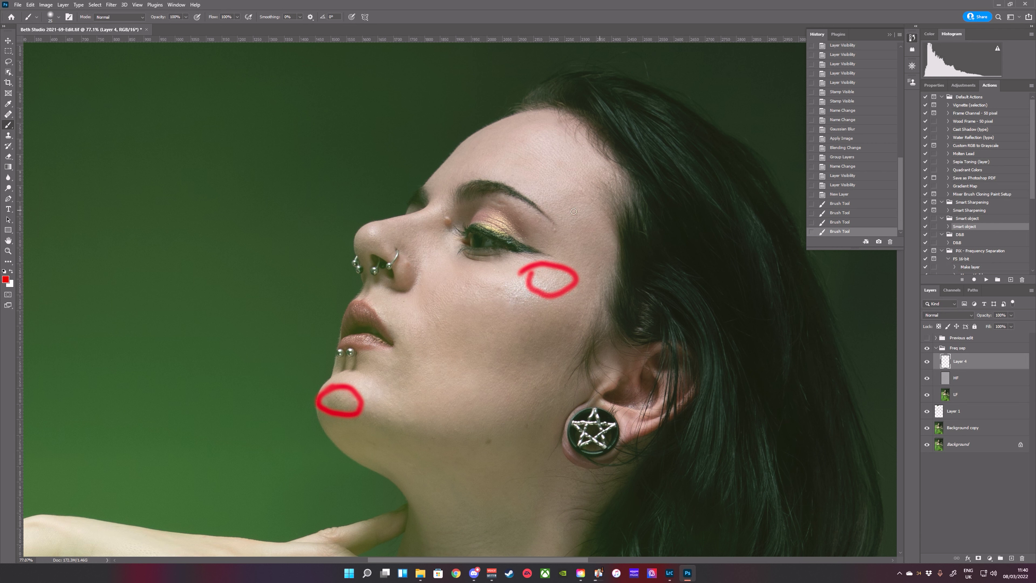
{"action": "left_click_drag", "start_coordinate": [563, 181], "coordinate": [595, 173]}
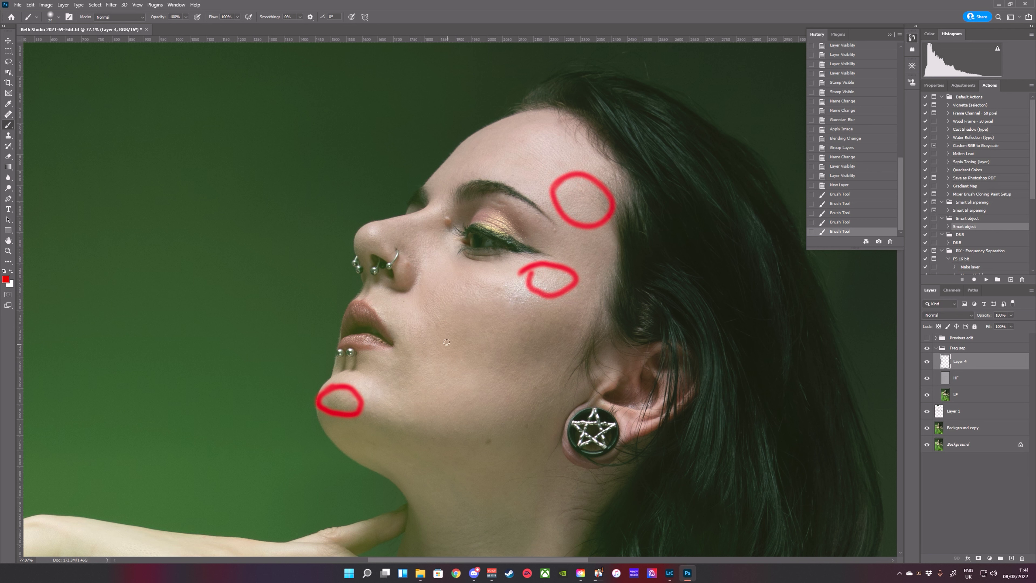
{"action": "mouse_move", "coordinate": [427, 221]}
{"action": "left_mouse_down"}
{"action": "mouse_move", "coordinate": [404, 256]}
{"action": "mouse_move", "coordinate": [412, 264]}
{"action": "mouse_move", "coordinate": [446, 250]}
{"action": "mouse_move", "coordinate": [426, 221]}
{"action": "left_mouse_up"}
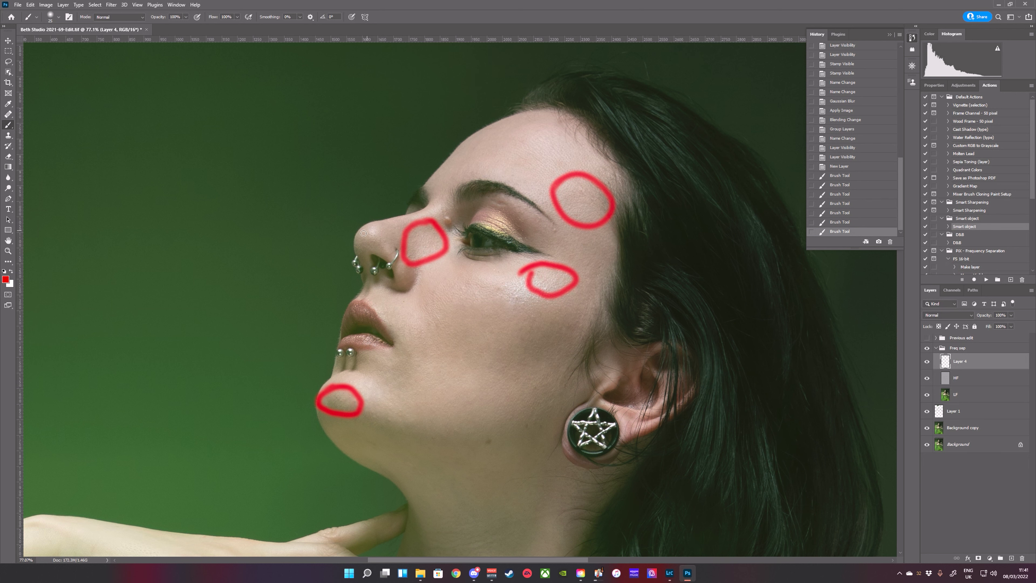
{"action": "mouse_move", "coordinate": [456, 465]}
{"action": "left_mouse_down"}
{"action": "mouse_move", "coordinate": [457, 226]}
{"action": "mouse_move", "coordinate": [450, 246]}
{"action": "left_mouse_up"}
{"action": "mouse_move", "coordinate": [333, 190]}
{"action": "left_mouse_down"}
{"action": "mouse_move", "coordinate": [551, 224]}
{"action": "mouse_move", "coordinate": [546, 345]}
{"action": "mouse_move", "coordinate": [495, 377]}
{"action": "mouse_move", "coordinate": [428, 351]}
{"action": "mouse_move", "coordinate": [406, 260]}
{"action": "mouse_move", "coordinate": [325, 188]}
{"action": "left_mouse_up"}
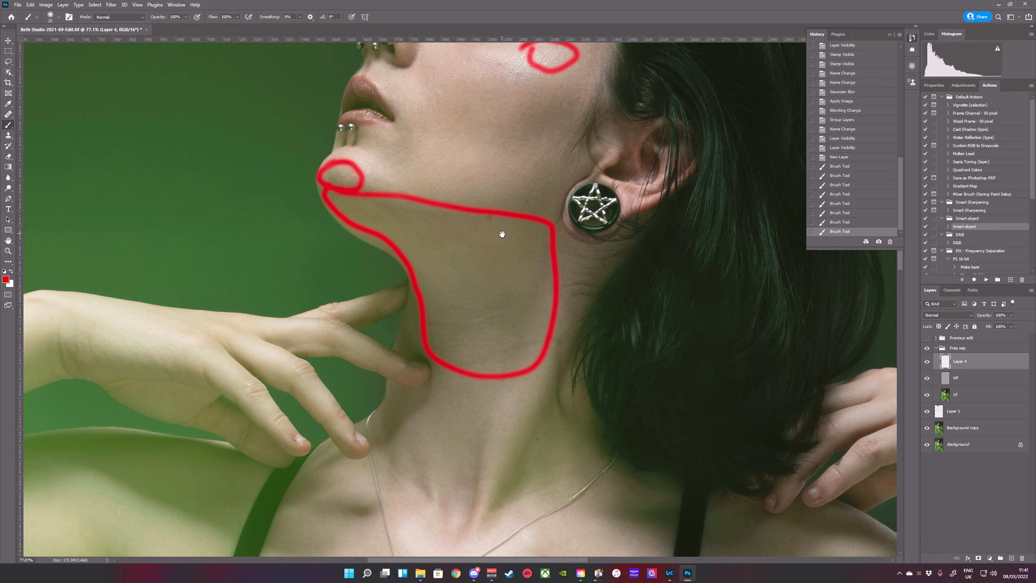
{"action": "scroll", "coordinate": [500, 234], "scroll_direction": "up", "scroll_amount": 5}
Step: Pick a soft round brush and loop red around the forearm on Layer 4
{"action": "left_click_drag", "start_coordinate": [478, 426], "coordinate": [537, 372]}
{"action": "left_click", "coordinate": [262, 249]}
{"action": "right_click", "coordinate": [259, 251]}
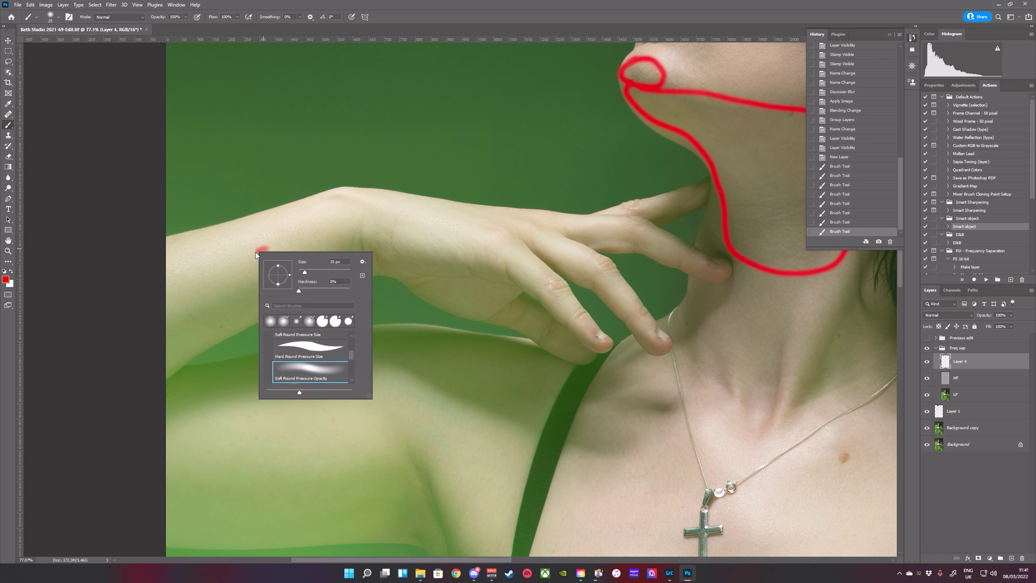
{"action": "left_click_drag", "start_coordinate": [254, 251], "coordinate": [189, 285]}
{"action": "right_click", "coordinate": [195, 285]}
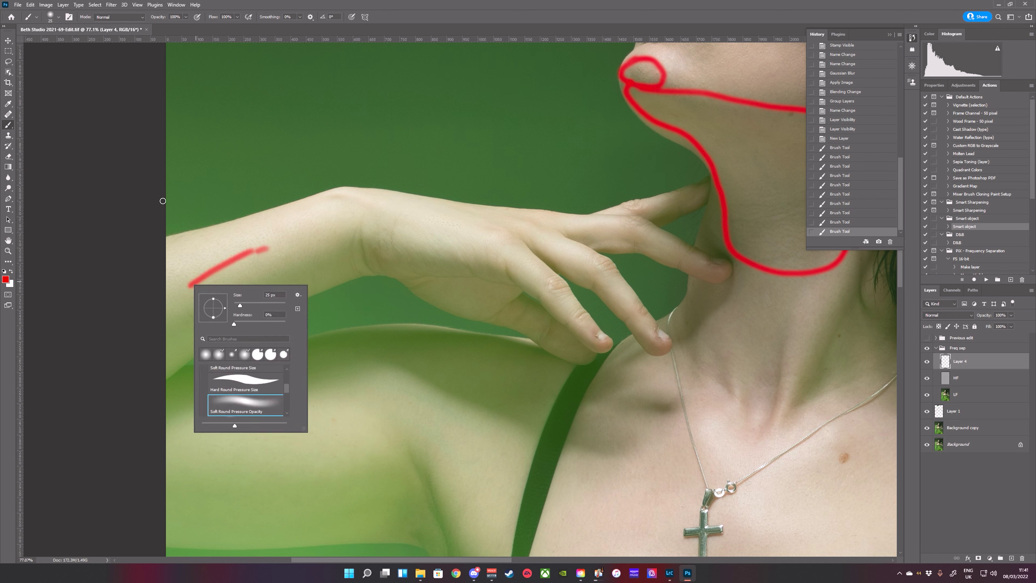
{"action": "left_click", "coordinate": [193, 282]}
{"action": "mouse_move", "coordinate": [191, 284]}
{"action": "left_mouse_down"}
{"action": "mouse_move", "coordinate": [168, 337]}
{"action": "mouse_move", "coordinate": [331, 264]}
{"action": "mouse_move", "coordinate": [323, 235]}
{"action": "mouse_move", "coordinate": [220, 272]}
{"action": "left_mouse_up"}
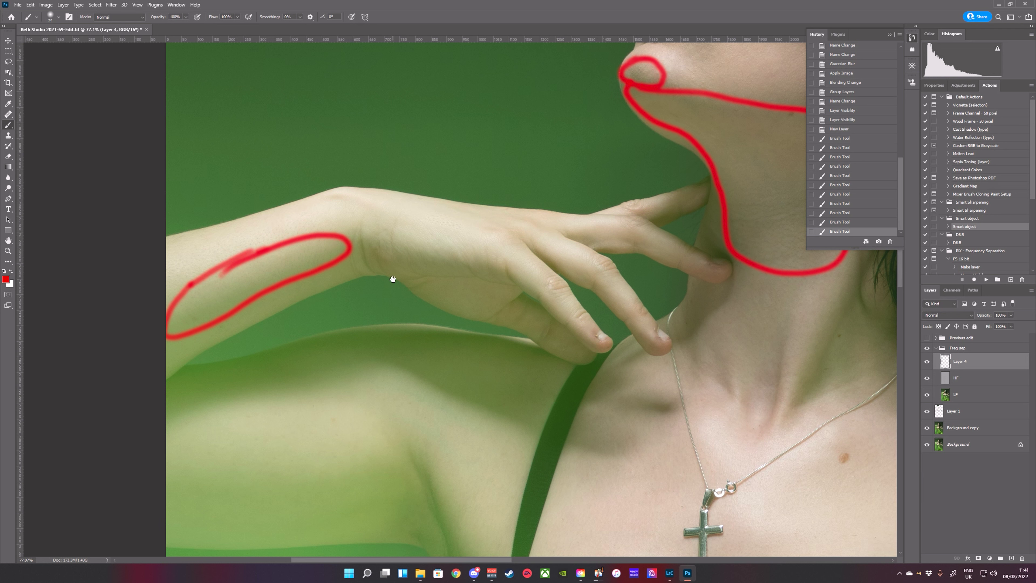
Step: Outline the other upper arm and two finger knuckles in red, then view the whole image
{"action": "scroll", "coordinate": [393, 279], "scroll_direction": "down", "scroll_amount": 3}
{"action": "scroll", "coordinate": [451, 340], "scroll_direction": "down", "scroll_amount": 3}
{"action": "scroll", "coordinate": [450, 340], "scroll_direction": "right", "scroll_amount": 5}
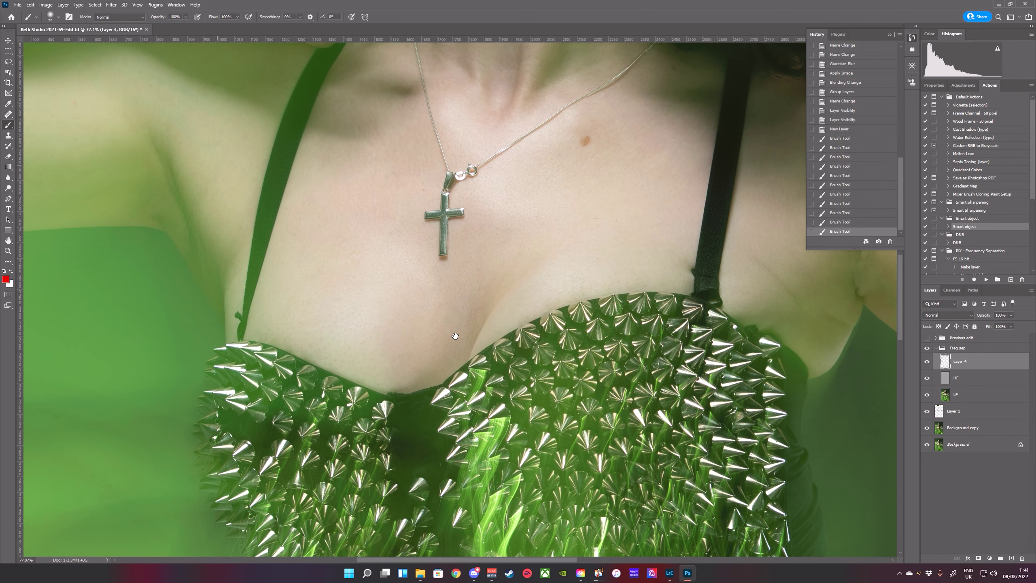
{"action": "scroll", "coordinate": [514, 332], "scroll_direction": "right", "scroll_amount": 5}
{"action": "mouse_move", "coordinate": [420, 243]}
{"action": "left_mouse_down"}
{"action": "mouse_move", "coordinate": [511, 353]}
{"action": "mouse_move", "coordinate": [603, 416]}
{"action": "mouse_move", "coordinate": [720, 451]}
{"action": "mouse_move", "coordinate": [735, 399]}
{"action": "mouse_move", "coordinate": [565, 281]}
{"action": "mouse_move", "coordinate": [404, 229]}
{"action": "left_mouse_up"}
{"action": "left_click_drag", "start_coordinate": [501, 98], "coordinate": [541, 341]}
{"action": "mouse_move", "coordinate": [546, 217]}
{"action": "left_mouse_down"}
{"action": "mouse_move", "coordinate": [510, 234]}
{"action": "mouse_move", "coordinate": [546, 216]}
{"action": "left_mouse_up"}
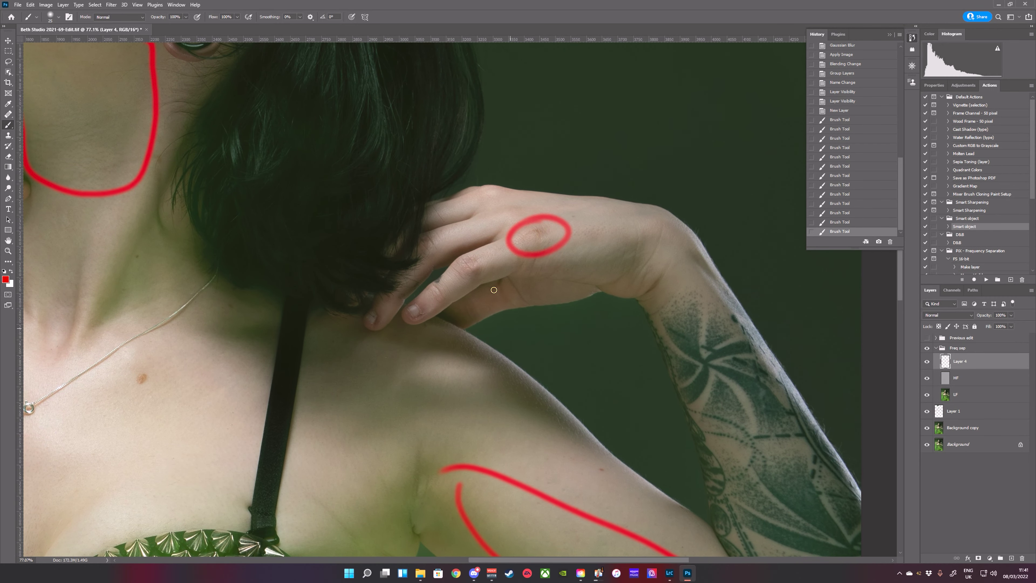
{"action": "mouse_move", "coordinate": [476, 254]}
{"action": "left_mouse_down"}
{"action": "mouse_move", "coordinate": [473, 277]}
{"action": "mouse_move", "coordinate": [467, 251]}
{"action": "left_mouse_up"}
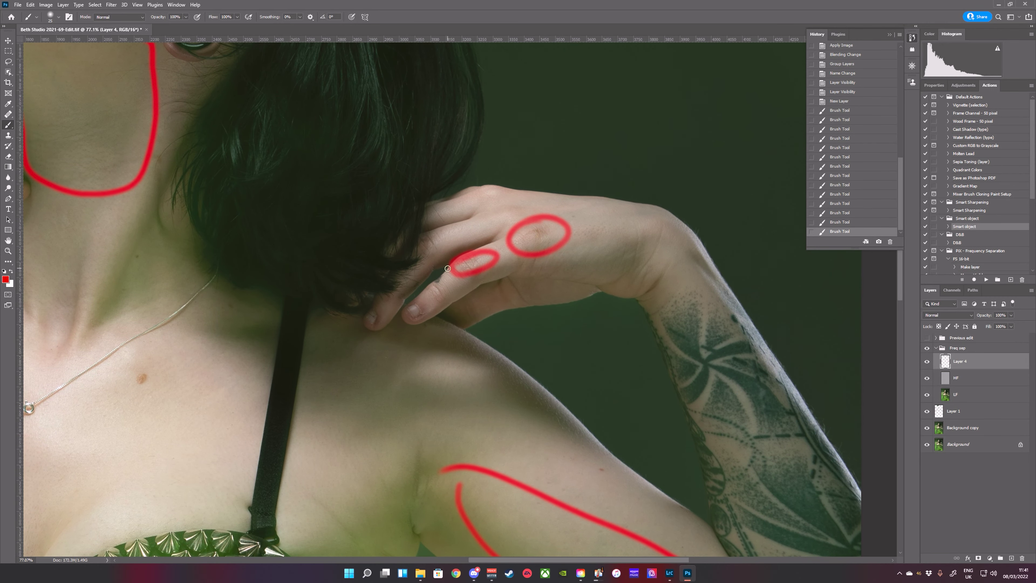
{"action": "left_click_drag", "start_coordinate": [239, 353], "coordinate": [409, 375]}
{"action": "scroll", "coordinate": [408, 375], "scroll_direction": "down", "scroll_amount": 2}
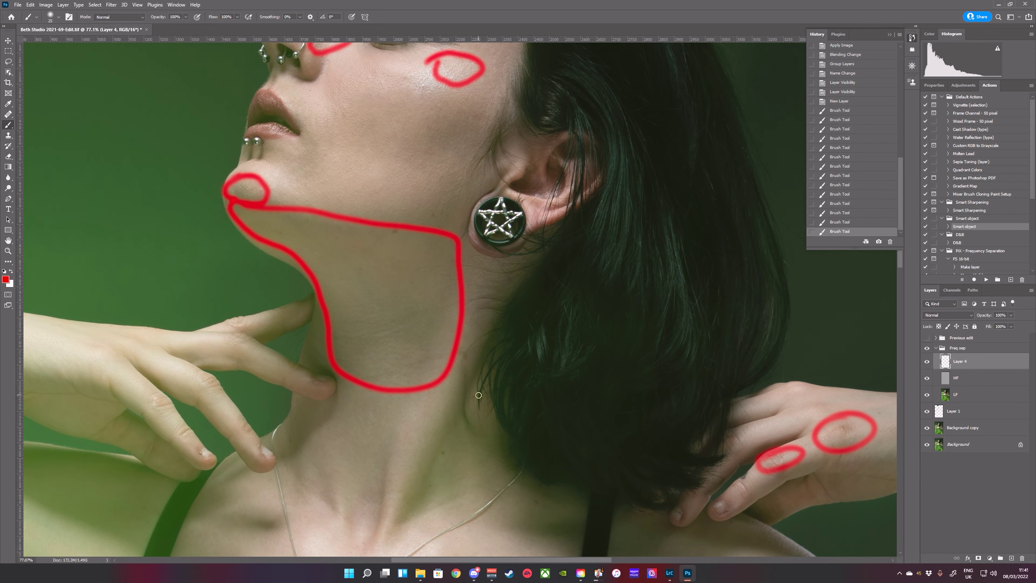
{"action": "scroll", "coordinate": [470, 352], "scroll_direction": "down", "scroll_amount": 4}
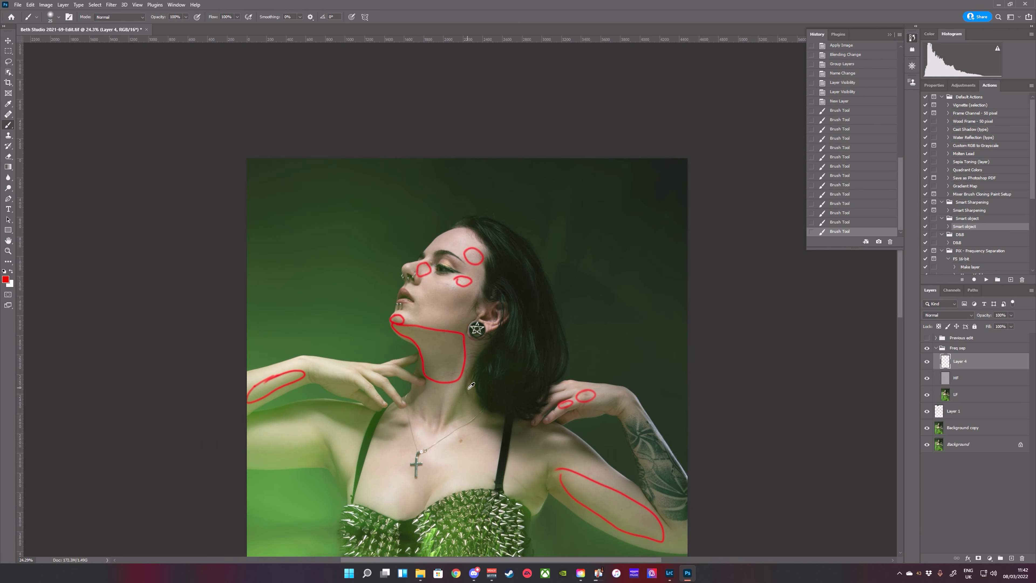
{"action": "mouse_move", "coordinate": [467, 379]}
{"action": "left_mouse_down"}
{"action": "mouse_move", "coordinate": [501, 284]}
{"action": "mouse_move", "coordinate": [505, 347]}
{"action": "left_mouse_up"}
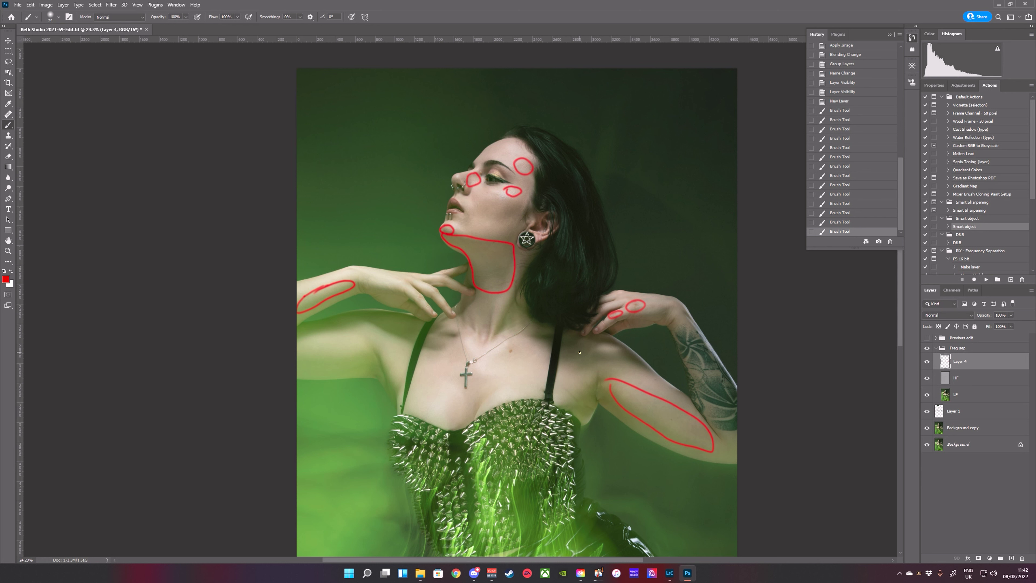
Step: Delete the red-marking Layer 4 and make the brush smaller
{"action": "left_click_drag", "start_coordinate": [1005, 363], "coordinate": [1010, 514]}
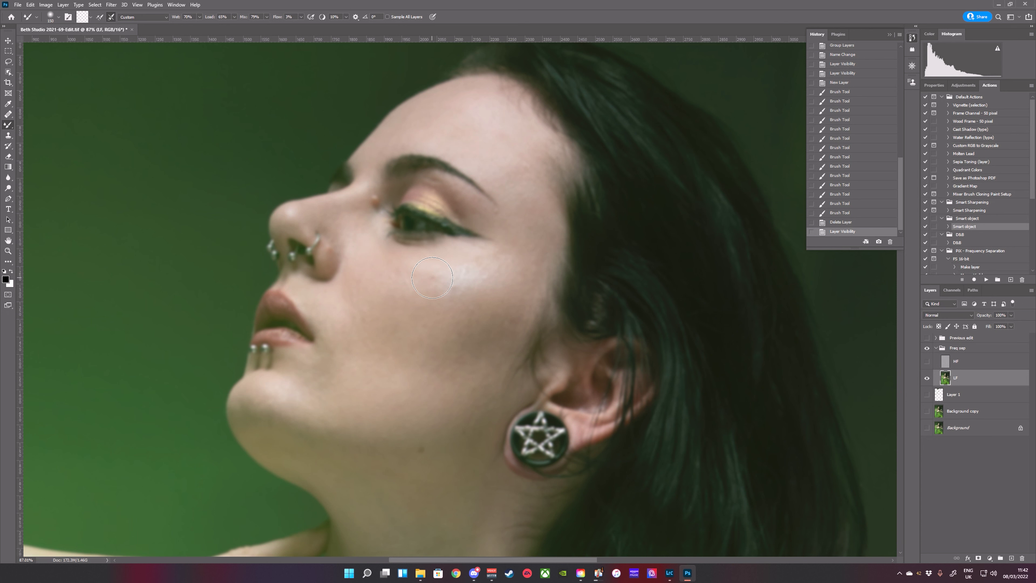
{"action": "key", "text": "bracketleft"}
{"action": "key", "text": "bracketleft"}
Step: Blend the skin tones across the cheek and nose on LF with the Mixer Brush
{"action": "left_click_drag", "start_coordinate": [390, 248], "coordinate": [369, 221]}
{"action": "left_click_drag", "start_coordinate": [485, 269], "coordinate": [430, 290]}
{"action": "left_click_drag", "start_coordinate": [478, 265], "coordinate": [426, 290]}
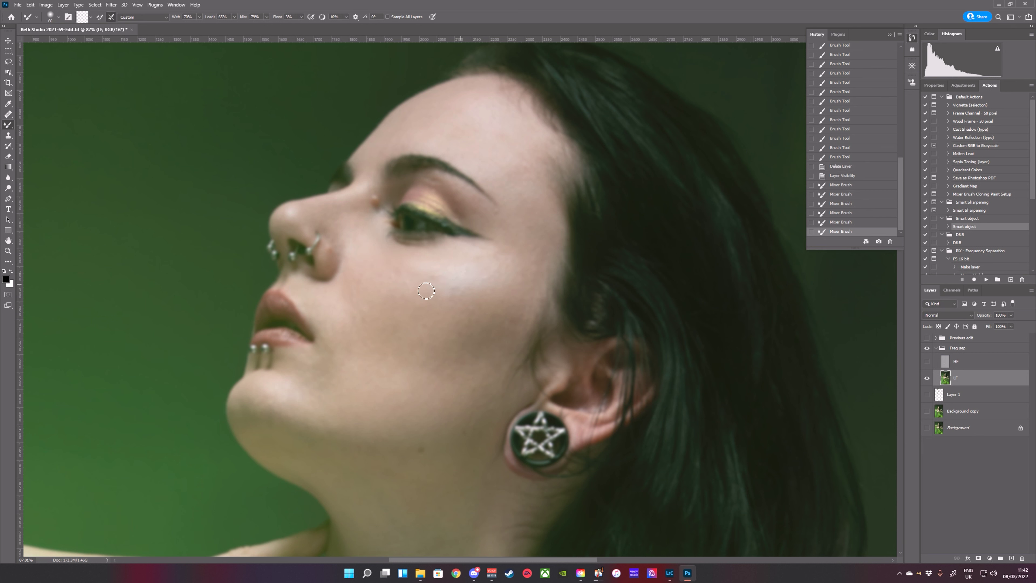
{"action": "mouse_move", "coordinate": [325, 232]}
{"action": "left_mouse_down"}
{"action": "mouse_move", "coordinate": [352, 205]}
{"action": "mouse_move", "coordinate": [336, 229]}
{"action": "mouse_move", "coordinate": [332, 210]}
{"action": "left_mouse_up"}
{"action": "left_click_drag", "start_coordinate": [335, 197], "coordinate": [298, 214]}
{"action": "left_click_drag", "start_coordinate": [306, 206], "coordinate": [281, 241]}
Step: Blend the forehead skin with a slightly larger brush, resizing as work moves toward the neck
{"action": "key", "text": "bracketright"}
{"action": "left_click_drag", "start_coordinate": [536, 172], "coordinate": [537, 164]}
{"action": "left_click_drag", "start_coordinate": [536, 161], "coordinate": [537, 154]}
{"action": "mouse_move", "coordinate": [473, 102]}
{"action": "left_mouse_down"}
{"action": "mouse_move", "coordinate": [491, 125]}
{"action": "mouse_move", "coordinate": [456, 126]}
{"action": "mouse_move", "coordinate": [472, 96]}
{"action": "mouse_move", "coordinate": [495, 138]}
{"action": "left_mouse_up"}
{"action": "mouse_move", "coordinate": [570, 180]}
{"action": "left_mouse_down"}
{"action": "mouse_move", "coordinate": [496, 157]}
{"action": "mouse_move", "coordinate": [445, 115]}
{"action": "left_mouse_up"}
{"action": "key", "text": "bracketleft"}
{"action": "key", "text": "bracketright"}
{"action": "key", "text": "bracketright"}
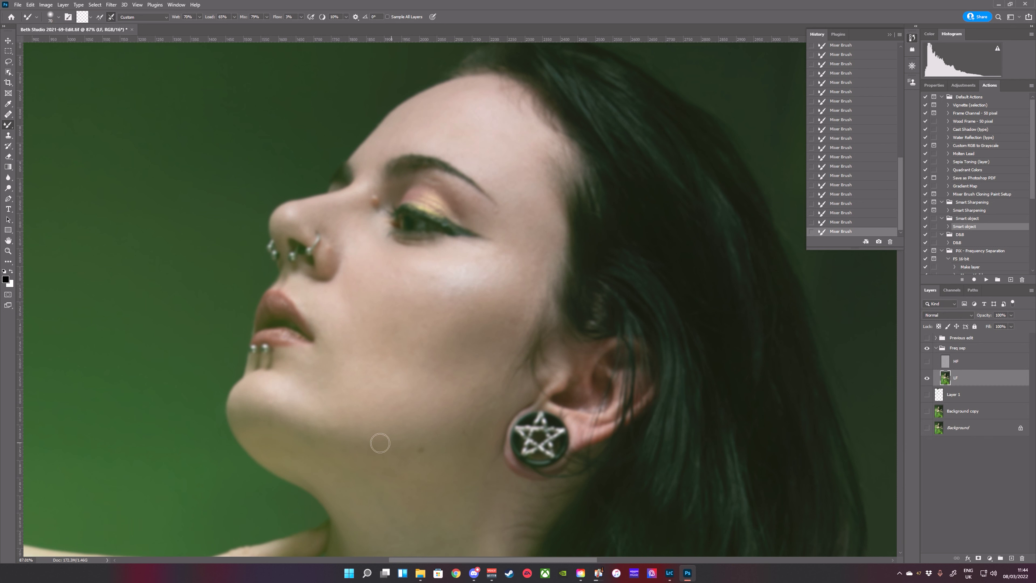
{"action": "key", "text": "bracketright"}
{"action": "key", "text": "bracketright"}
{"action": "left_click_drag", "start_coordinate": [451, 435], "coordinate": [449, 317]}
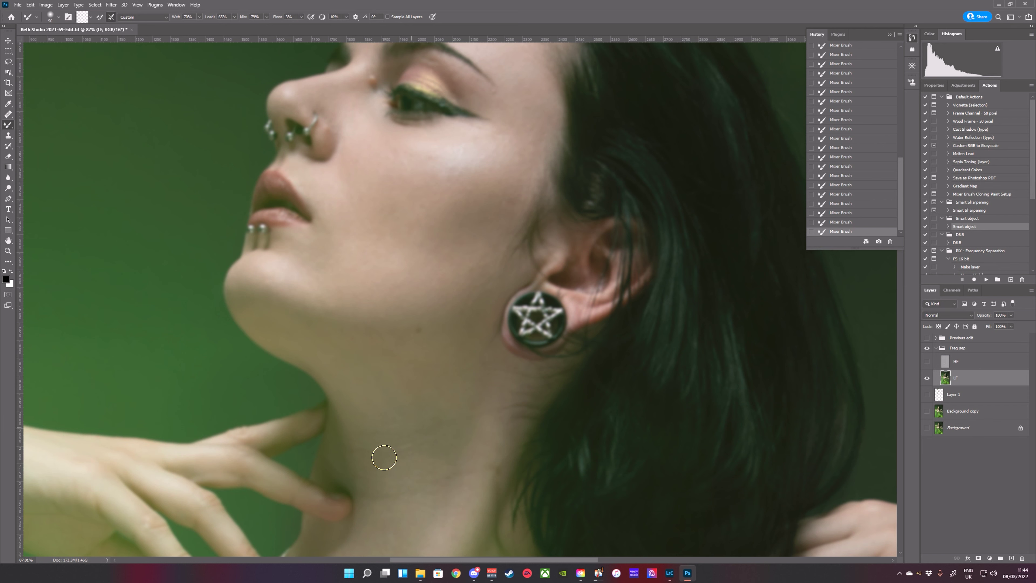
{"action": "key", "text": "bracketright"}
{"action": "key", "text": "bracketright"}
Step: Pan over the neck and hand, raise the blending brush to 90, and move to the forearm
{"action": "mouse_move", "coordinate": [370, 502]}
{"action": "left_mouse_down"}
{"action": "mouse_move", "coordinate": [430, 314]}
{"action": "mouse_move", "coordinate": [433, 353]}
{"action": "mouse_move", "coordinate": [439, 265]}
{"action": "left_mouse_up"}
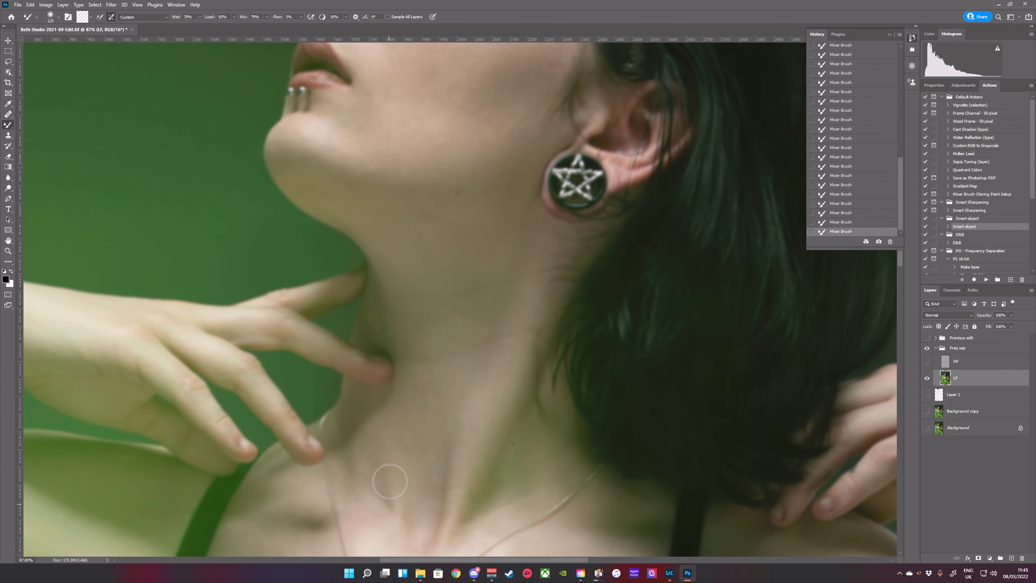
{"action": "mouse_move", "coordinate": [423, 416]}
{"action": "left_mouse_down"}
{"action": "mouse_move", "coordinate": [511, 381]}
{"action": "mouse_move", "coordinate": [550, 416]}
{"action": "left_mouse_up"}
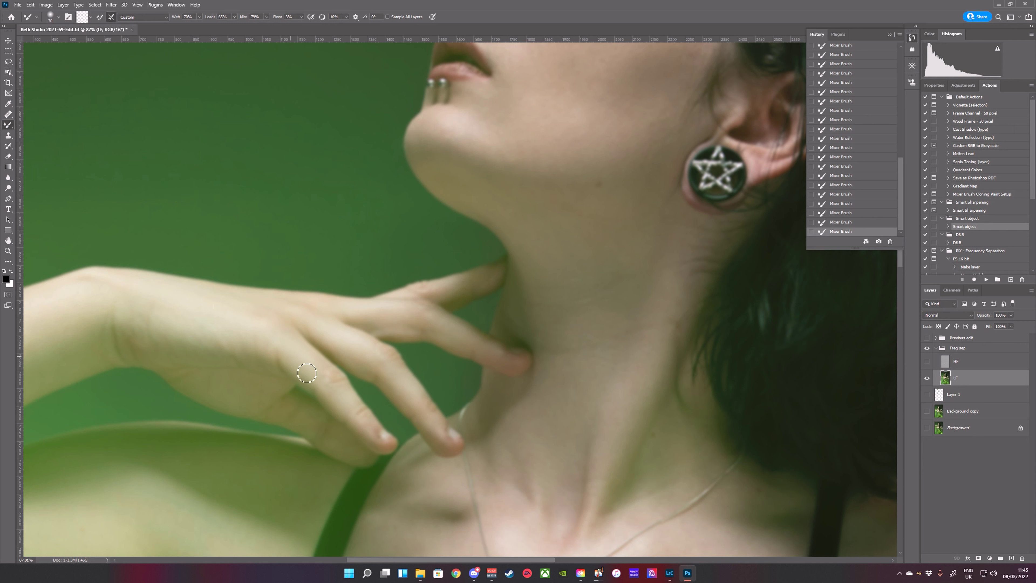
{"action": "key", "text": "bracketright"}
{"action": "key", "text": "bracketright"}
{"action": "left_click_drag", "start_coordinate": [99, 295], "coordinate": [533, 273]}
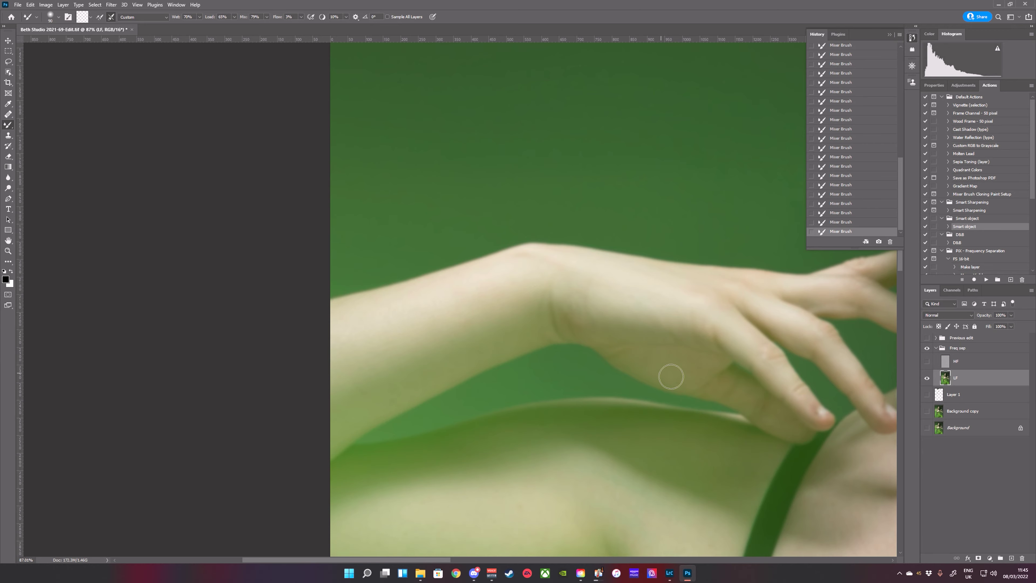
Step: Blend the chest skin at brush sizes 150 and 250, dropping to 125 near the necklace
{"action": "scroll", "coordinate": [597, 358], "scroll_direction": "down", "scroll_amount": 3}
{"action": "scroll", "coordinate": [597, 359], "scroll_direction": "left", "scroll_amount": 3}
{"action": "key", "text": "bracketright"}
{"action": "key", "text": "bracketright"}
{"action": "key", "text": "bracketright"}
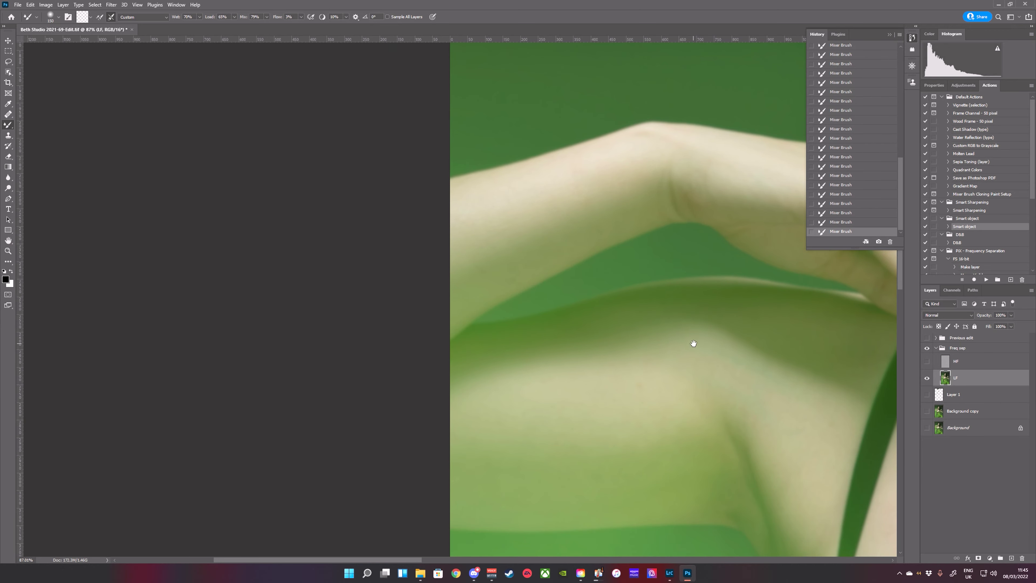
{"action": "scroll", "coordinate": [693, 343], "scroll_direction": "right", "scroll_amount": 7}
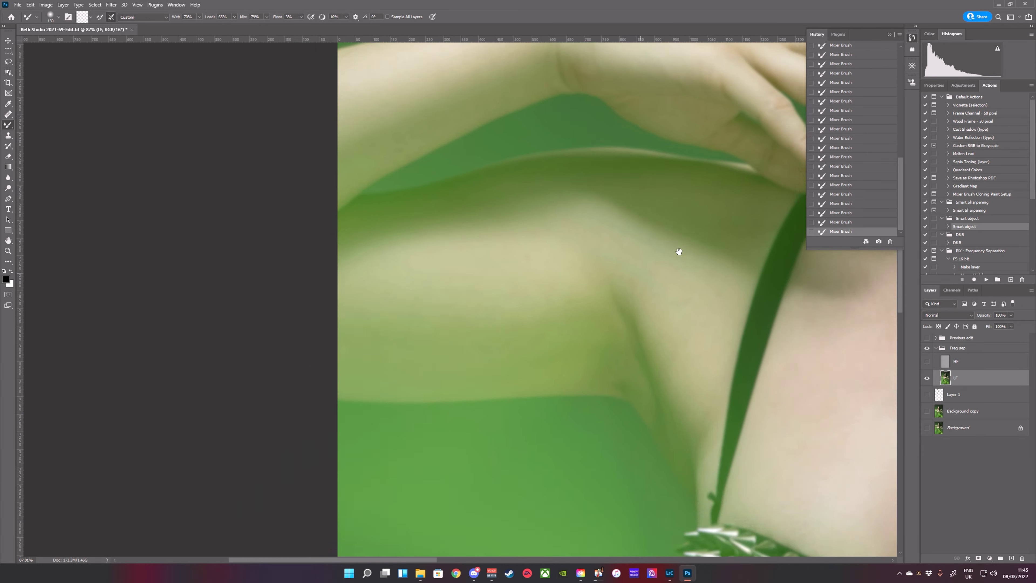
{"action": "scroll", "coordinate": [539, 387], "scroll_direction": "down", "scroll_amount": 4}
{"action": "scroll", "coordinate": [539, 387], "scroll_direction": "left", "scroll_amount": 6}
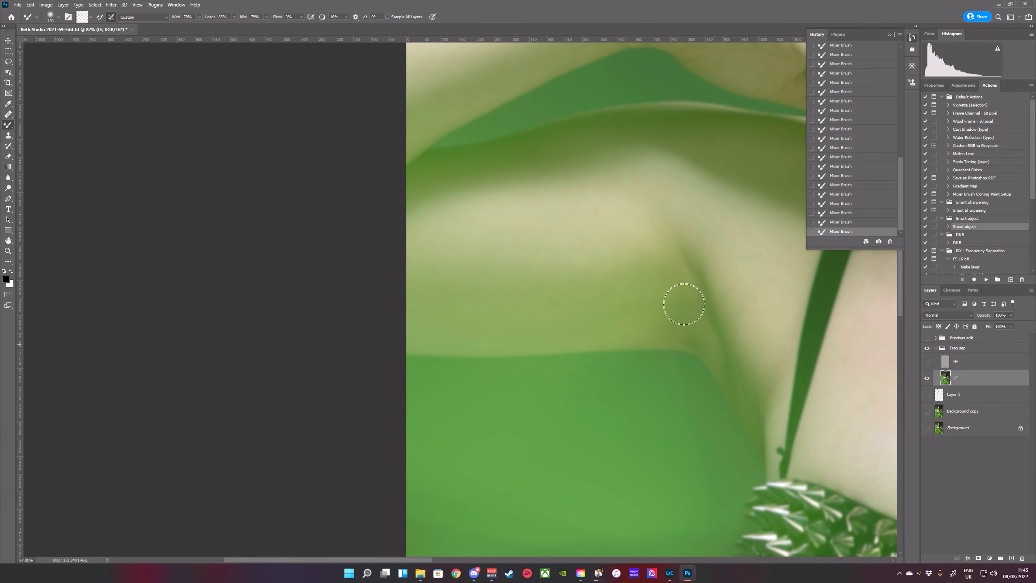
{"action": "scroll", "coordinate": [578, 343], "scroll_direction": "right", "scroll_amount": 10}
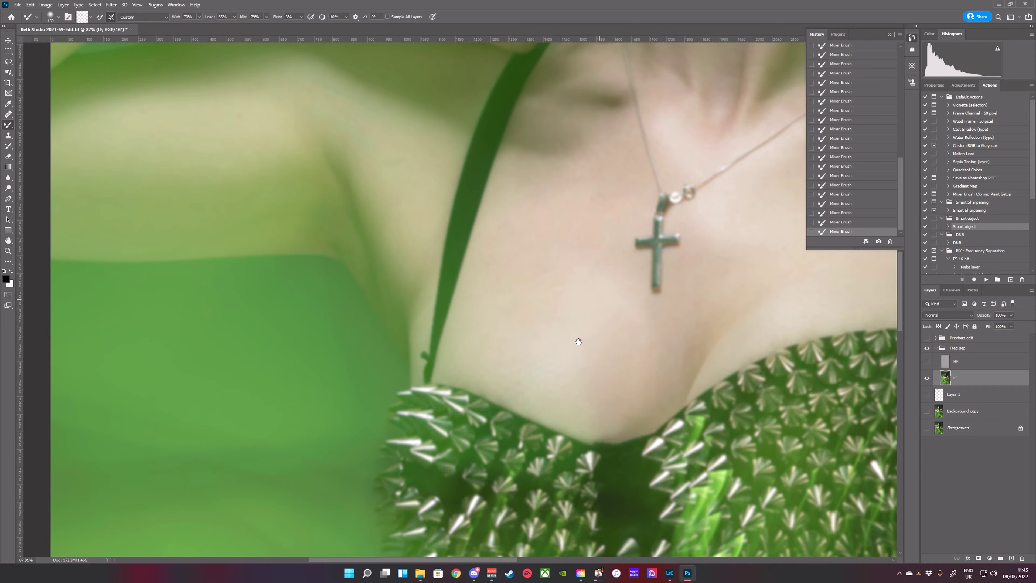
{"action": "scroll", "coordinate": [532, 377], "scroll_direction": "up", "scroll_amount": 4}
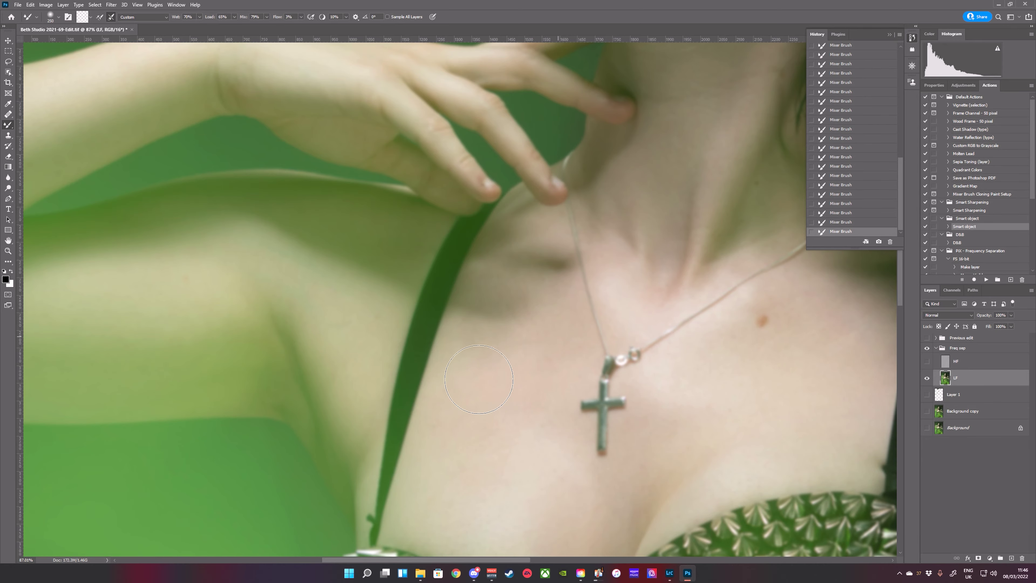
{"action": "scroll", "coordinate": [539, 478], "scroll_direction": "down", "scroll_amount": 3}
{"action": "key", "text": "bracketright"}
{"action": "key", "text": "bracketright"}
{"action": "key", "text": "bracketright"}
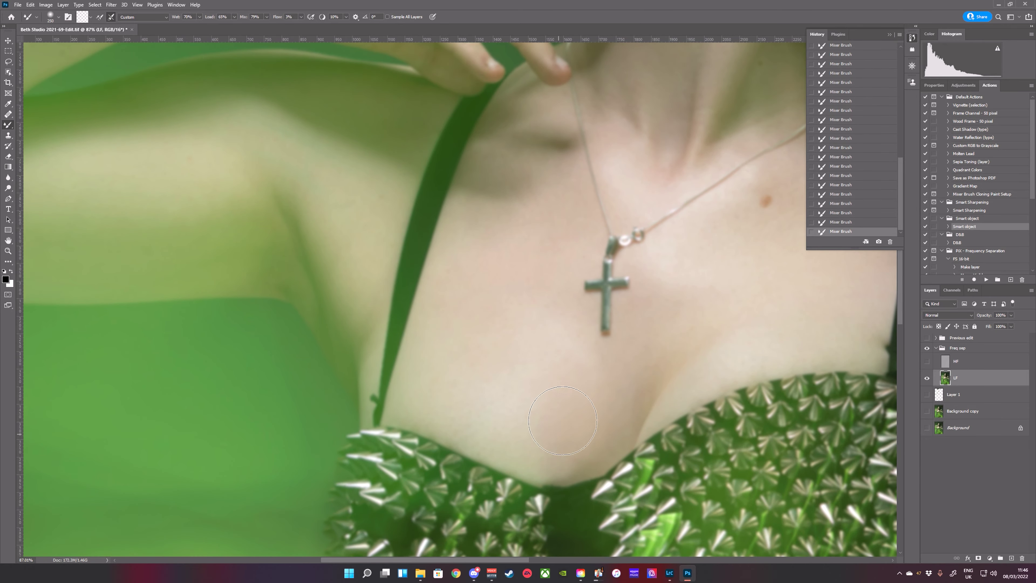
{"action": "scroll", "coordinate": [593, 342], "scroll_direction": "up", "scroll_amount": 2}
{"action": "scroll", "coordinate": [593, 342], "scroll_direction": "right", "scroll_amount": 4}
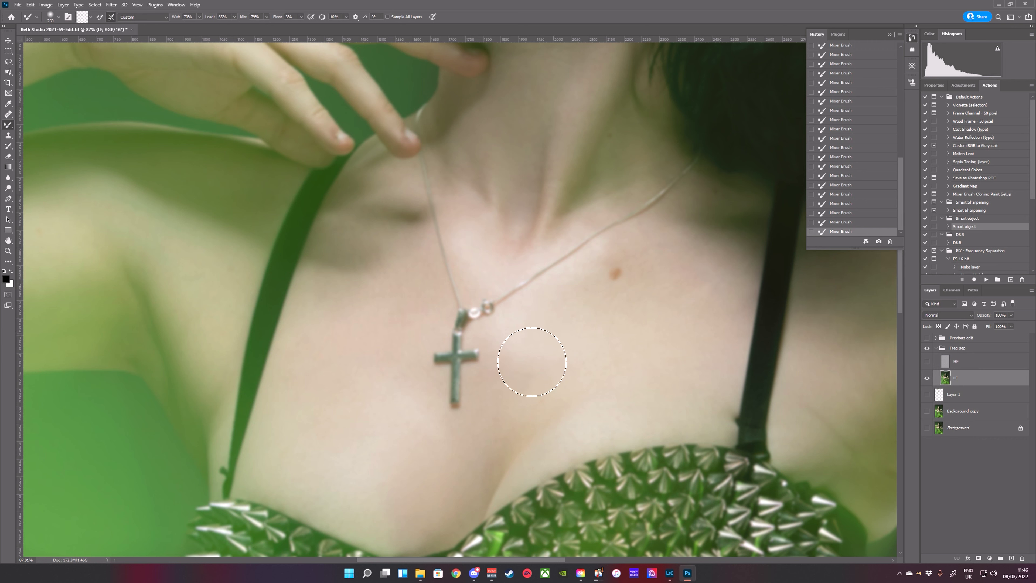
{"action": "key", "text": "bracketleft"}
{"action": "key", "text": "bracketleft"}
{"action": "key", "text": "bracketleft"}
{"action": "key", "text": "bracketleft"}
{"action": "key", "text": "bracketleft"}
Step: Blend the shoulder, tattooed upper arm and wrist at brush sizes 150 and 100
{"action": "left_click_drag", "start_coordinate": [718, 343], "coordinate": [470, 284]}
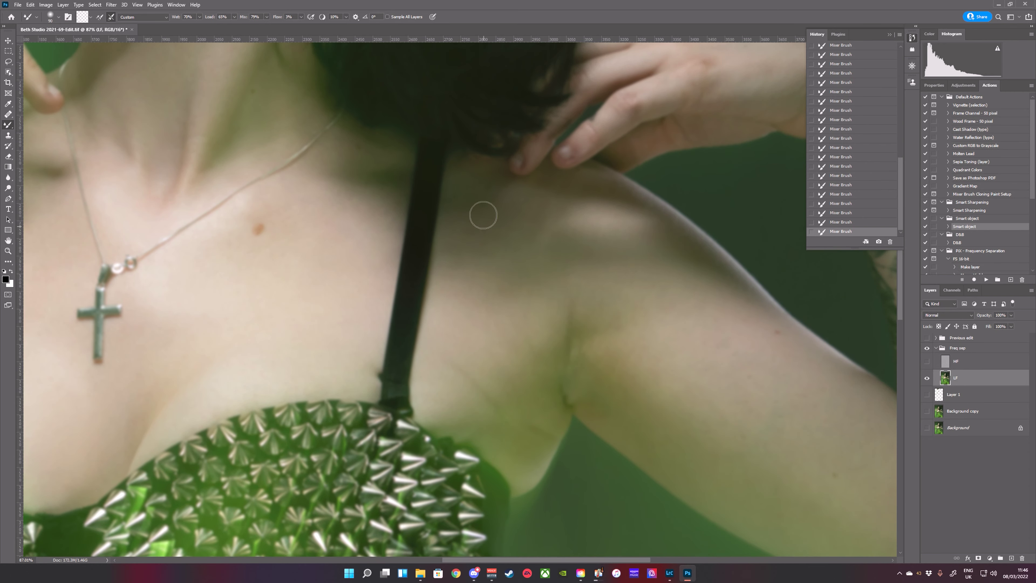
{"action": "key", "text": "bracketright"}
{"action": "key", "text": "bracketright"}
{"action": "left_click_drag", "start_coordinate": [777, 410], "coordinate": [525, 366]}
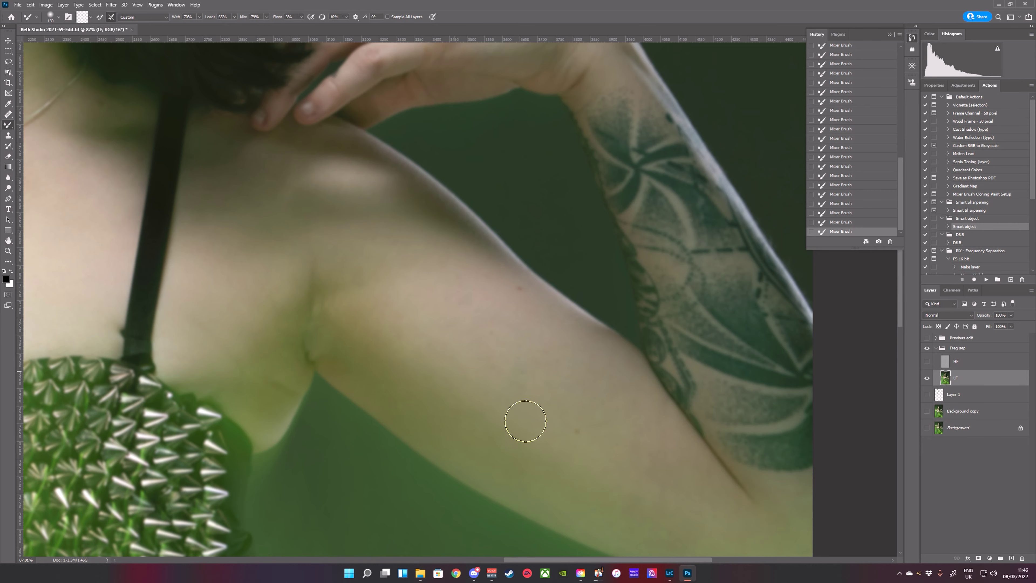
{"action": "scroll", "coordinate": [426, 344], "scroll_direction": "right", "scroll_amount": 5}
{"action": "scroll", "coordinate": [425, 344], "scroll_direction": "down", "scroll_amount": 1}
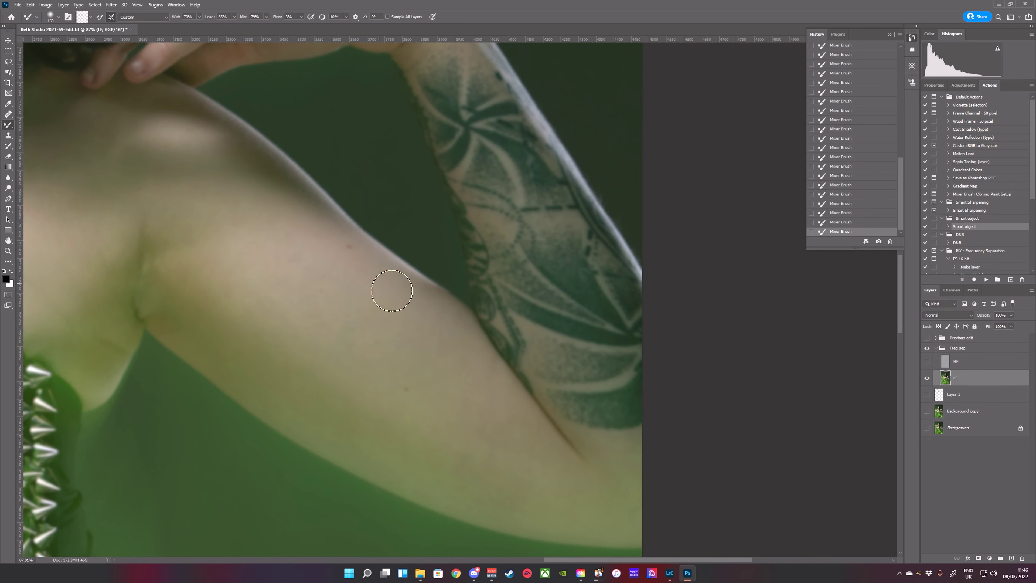
{"action": "scroll", "coordinate": [419, 308], "scroll_direction": "right", "scroll_amount": 4}
{"action": "scroll", "coordinate": [472, 446], "scroll_direction": "down", "scroll_amount": 2}
{"action": "scroll", "coordinate": [470, 426], "scroll_direction": "up", "scroll_amount": 1}
{"action": "scroll", "coordinate": [471, 427], "scroll_direction": "up", "scroll_amount": 6}
{"action": "scroll", "coordinate": [425, 278], "scroll_direction": "left", "scroll_amount": 4}
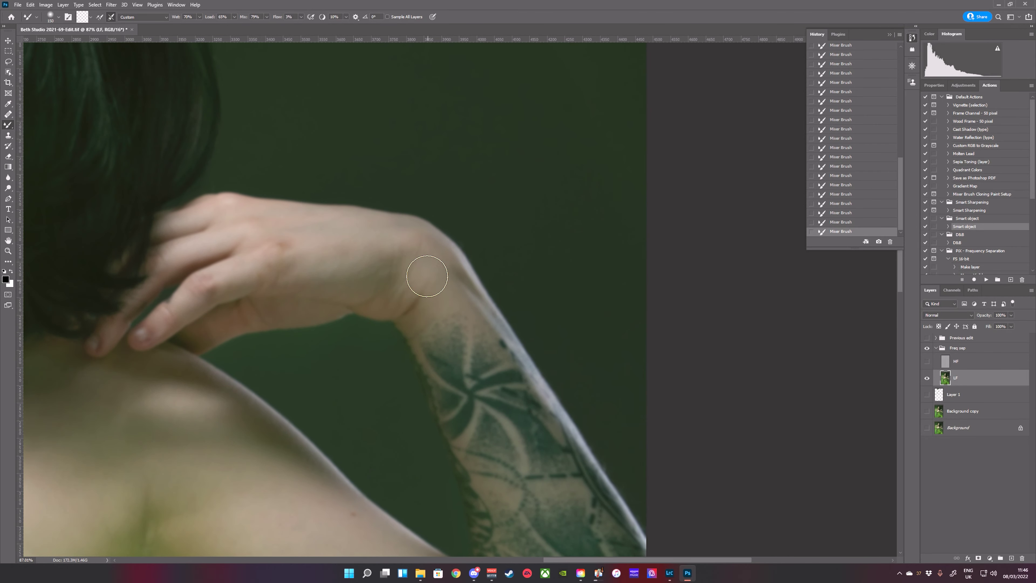
{"action": "key", "text": "bracketleft"}
{"action": "key", "text": "bracketleft"}
{"action": "key", "text": "bracketleft"}
{"action": "key", "text": "bracketleft"}
{"action": "key", "text": "bracketleft"}
Step: Reframe the whole portrait and turn all other layers back on alongside LF
{"action": "left_click_drag", "start_coordinate": [109, 515], "coordinate": [456, 280]}
{"action": "scroll", "coordinate": [456, 280], "scroll_direction": "left", "scroll_amount": 10}
{"action": "scroll", "coordinate": [511, 270], "scroll_direction": "down", "scroll_amount": 2}
{"action": "scroll", "coordinate": [511, 270], "scroll_direction": "down", "scroll_amount": 5}
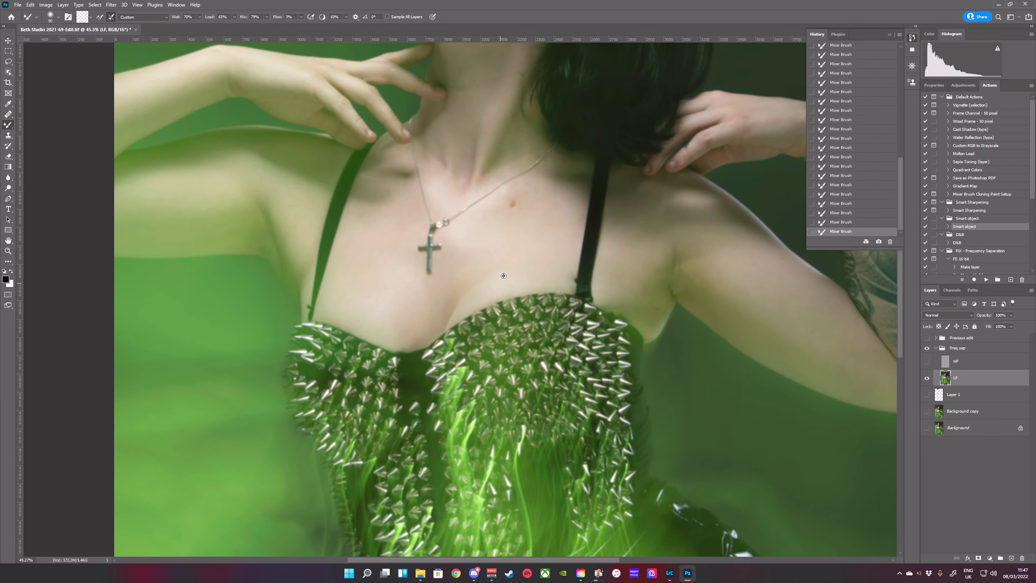
{"action": "scroll", "coordinate": [487, 315], "scroll_direction": "down", "scroll_amount": 4}
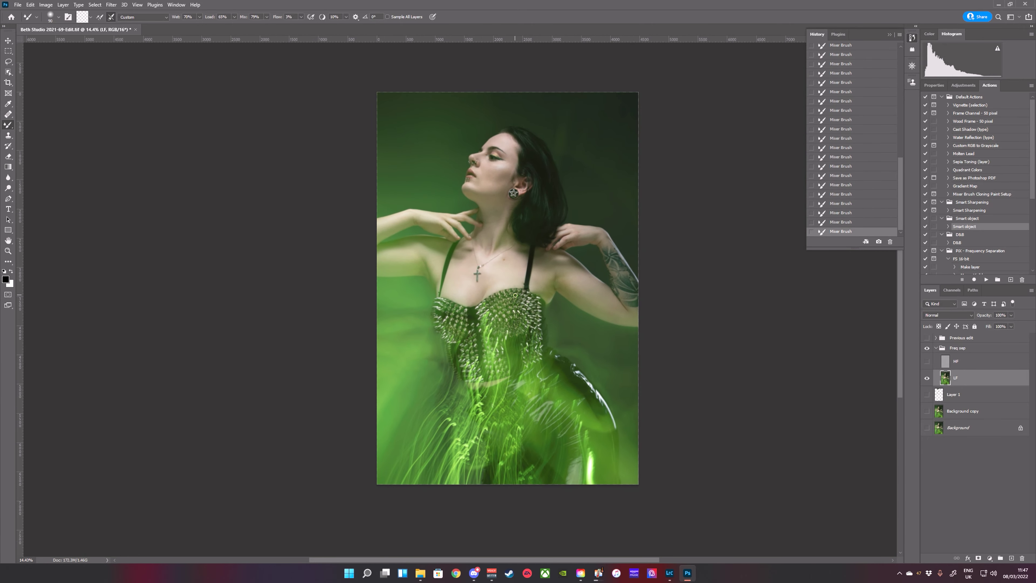
{"action": "left_click_drag", "start_coordinate": [476, 309], "coordinate": [443, 391]}
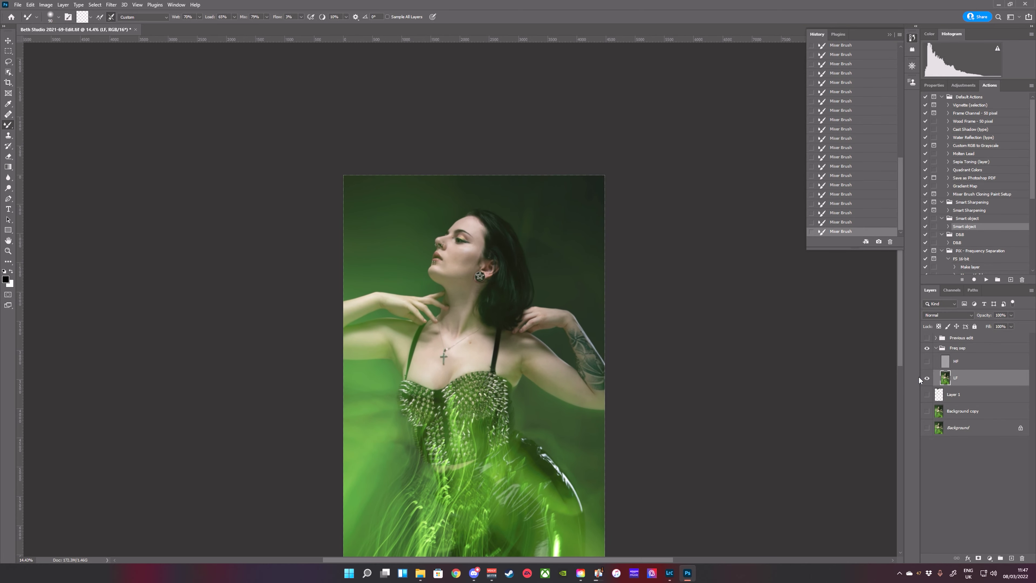
{"action": "key", "text": "alt"}
Step: Toggle the Freq sep group's visibility to compare the retouch before and after
{"action": "left_click", "coordinate": [926, 350]}
{"action": "left_click", "coordinate": [927, 349]}
{"action": "left_click", "coordinate": [928, 349]}
{"action": "scroll", "coordinate": [449, 257], "scroll_direction": "up", "scroll_amount": 8}
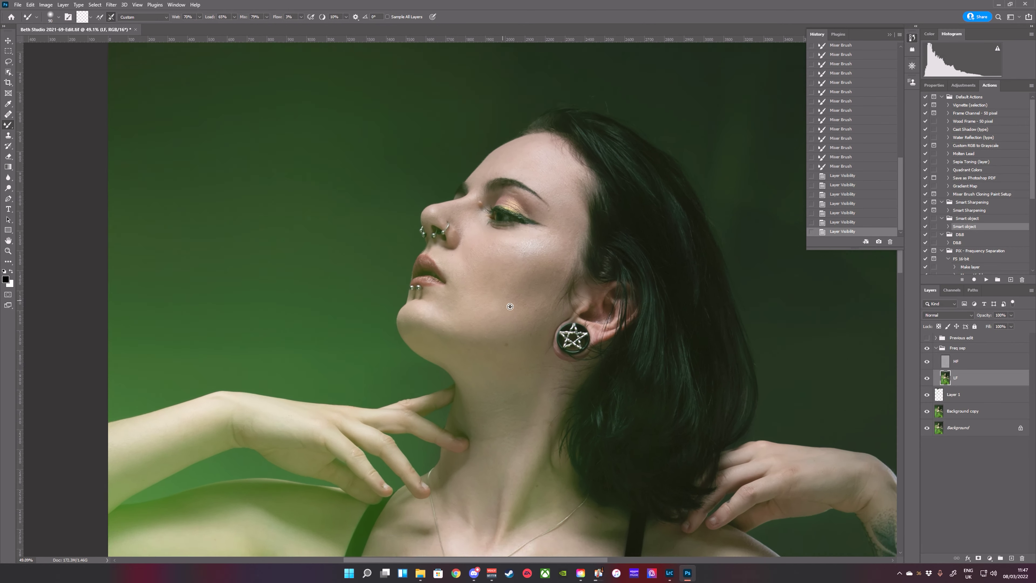
{"action": "scroll", "coordinate": [478, 320], "scroll_direction": "up", "scroll_amount": 2}
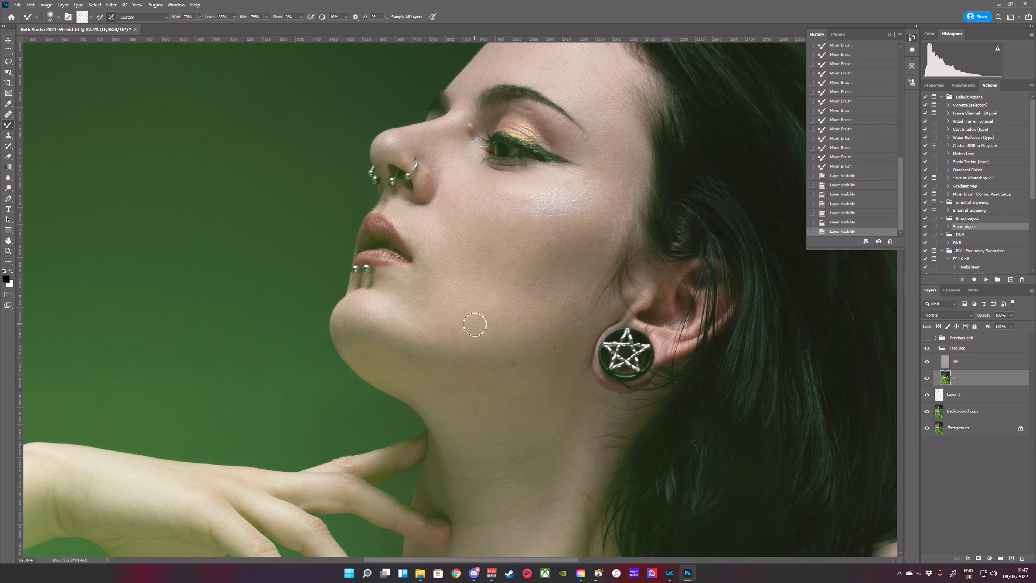
Step: Mixer-brush the jaw and chin-to-cheek skin, remove the nostril blemish, and zoom back out
{"action": "mouse_move", "coordinate": [447, 255]}
{"action": "left_mouse_down"}
{"action": "mouse_move", "coordinate": [386, 291]}
{"action": "mouse_move", "coordinate": [405, 355]}
{"action": "mouse_move", "coordinate": [432, 336]}
{"action": "mouse_move", "coordinate": [442, 300]}
{"action": "mouse_move", "coordinate": [410, 317]}
{"action": "mouse_move", "coordinate": [424, 277]}
{"action": "mouse_move", "coordinate": [401, 298]}
{"action": "mouse_move", "coordinate": [433, 277]}
{"action": "mouse_move", "coordinate": [422, 272]}
{"action": "mouse_move", "coordinate": [396, 302]}
{"action": "mouse_move", "coordinate": [410, 299]}
{"action": "mouse_move", "coordinate": [423, 265]}
{"action": "mouse_move", "coordinate": [436, 295]}
{"action": "mouse_move", "coordinate": [391, 304]}
{"action": "mouse_move", "coordinate": [449, 310]}
{"action": "left_mouse_up"}
{"action": "left_click_drag", "start_coordinate": [559, 222], "coordinate": [630, 166]}
{"action": "left_click_drag", "start_coordinate": [466, 142], "coordinate": [486, 166]}
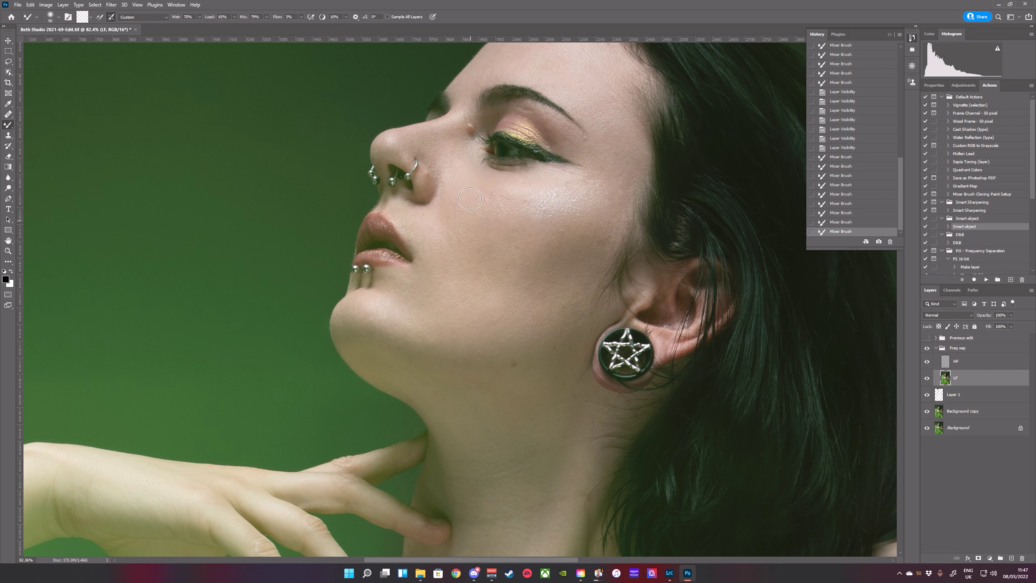
{"action": "left_click", "coordinate": [432, 175]}
{"action": "left_click_drag", "start_coordinate": [490, 338], "coordinate": [652, 150]}
{"action": "left_click_drag", "start_coordinate": [516, 405], "coordinate": [620, 173]}
{"action": "mouse_move", "coordinate": [768, 297]}
{"action": "left_mouse_down"}
{"action": "mouse_move", "coordinate": [712, 273]}
{"action": "mouse_move", "coordinate": [473, 329]}
{"action": "left_mouse_up"}
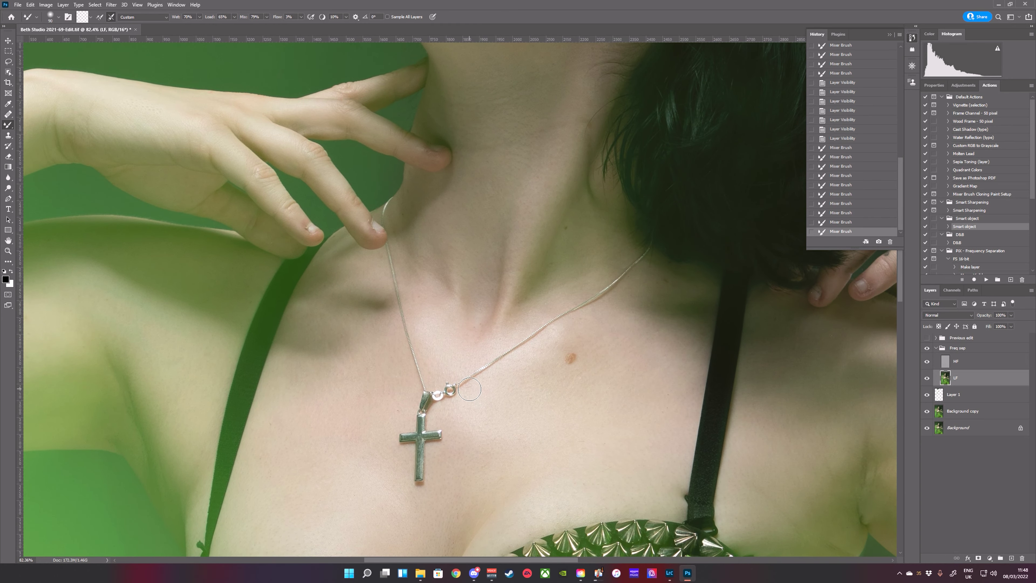
{"action": "scroll", "coordinate": [514, 391], "scroll_direction": "down", "scroll_amount": 10}
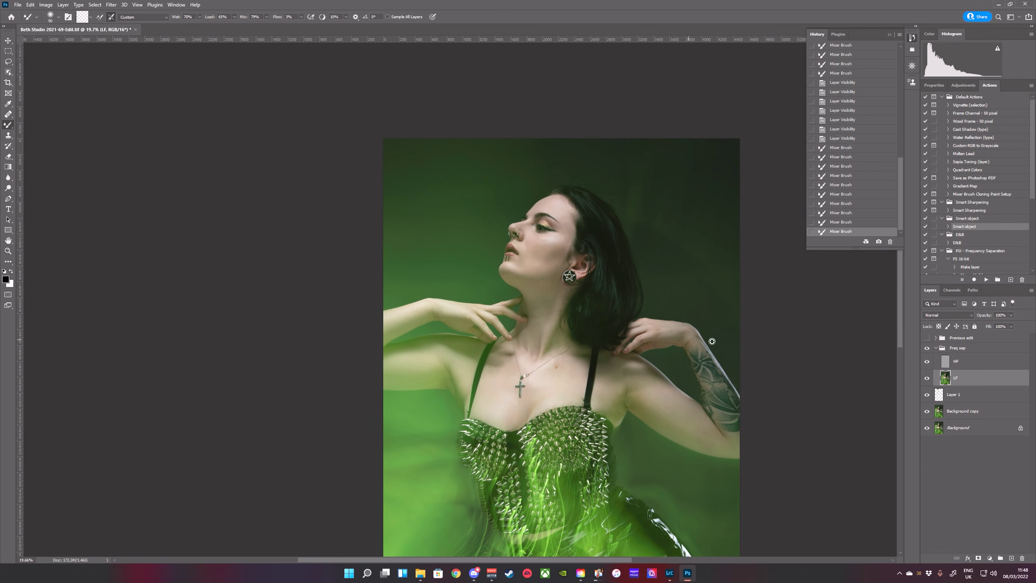
{"action": "scroll", "coordinate": [763, 352], "scroll_direction": "down", "scroll_amount": 3}
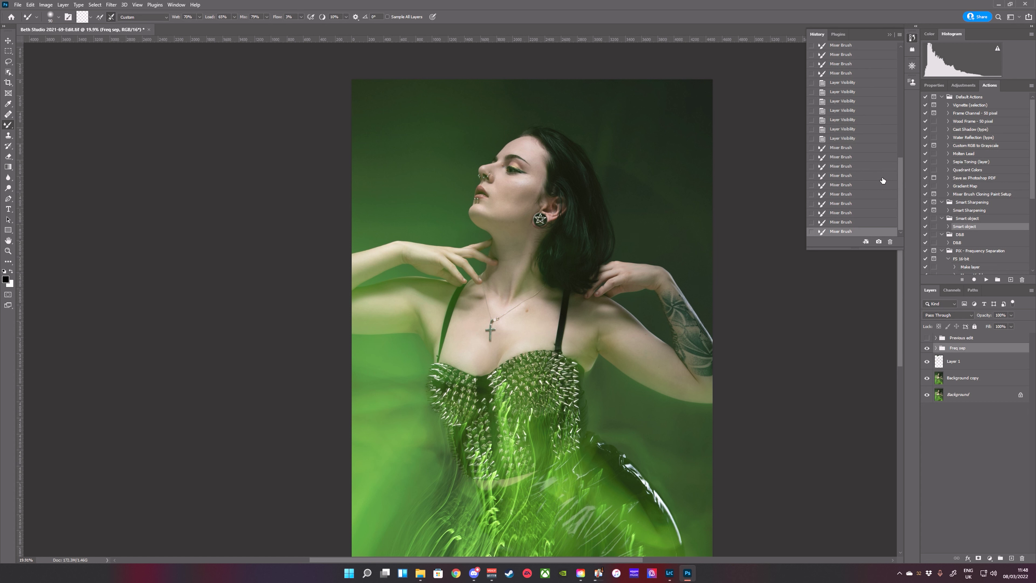
Step: Run the D&B action to add Burn and Dodge curves layers and expand the group
{"action": "left_click", "coordinate": [959, 244]}
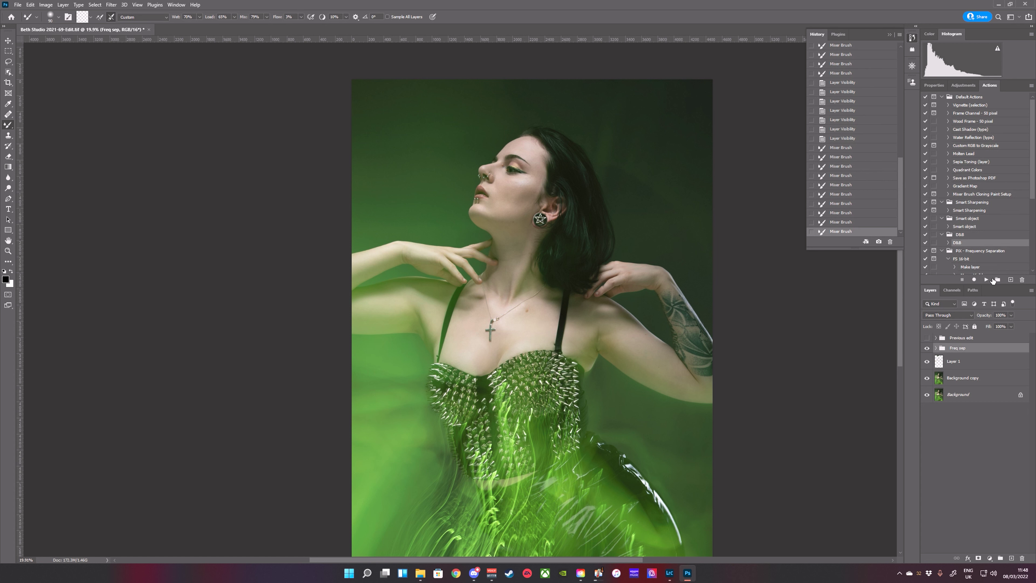
{"action": "left_click", "coordinate": [986, 280]}
{"action": "left_click", "coordinate": [936, 348]}
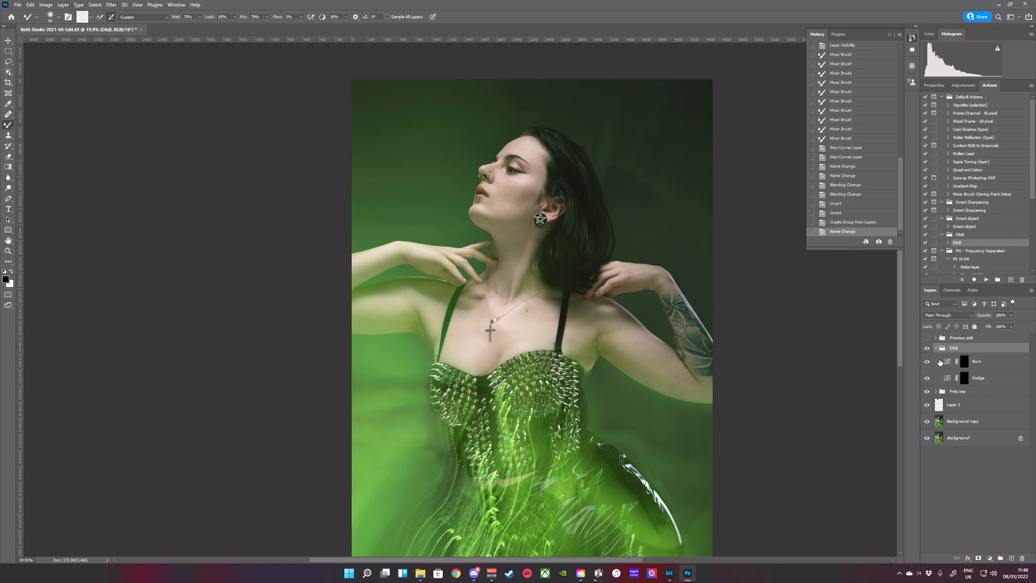
Step: Target the Dodge layer mask with white as foreground colour and the Brush tool active
{"action": "left_click", "coordinate": [948, 380]}
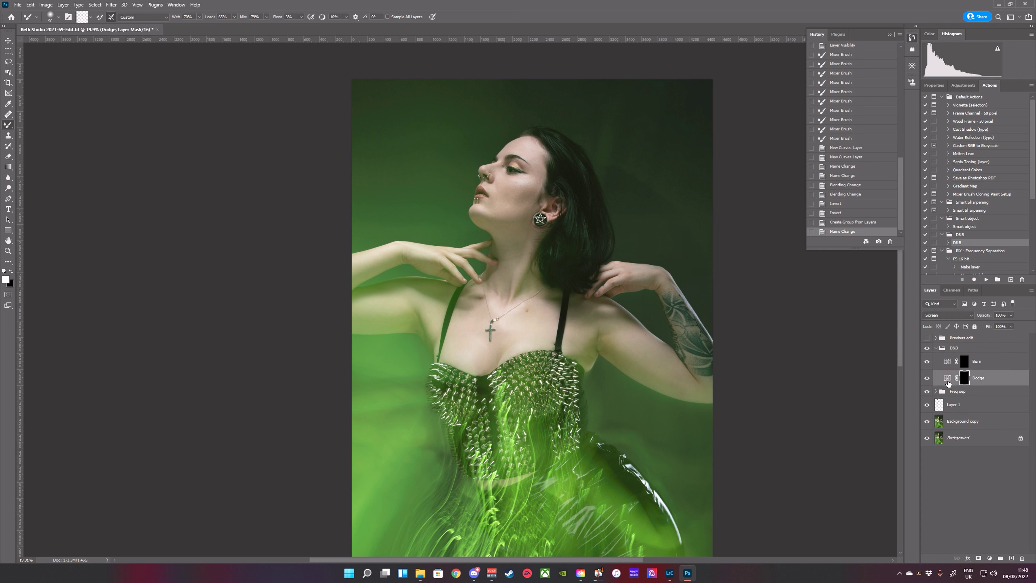
{"action": "key", "text": "x"}
{"action": "left_click", "coordinate": [967, 362]}
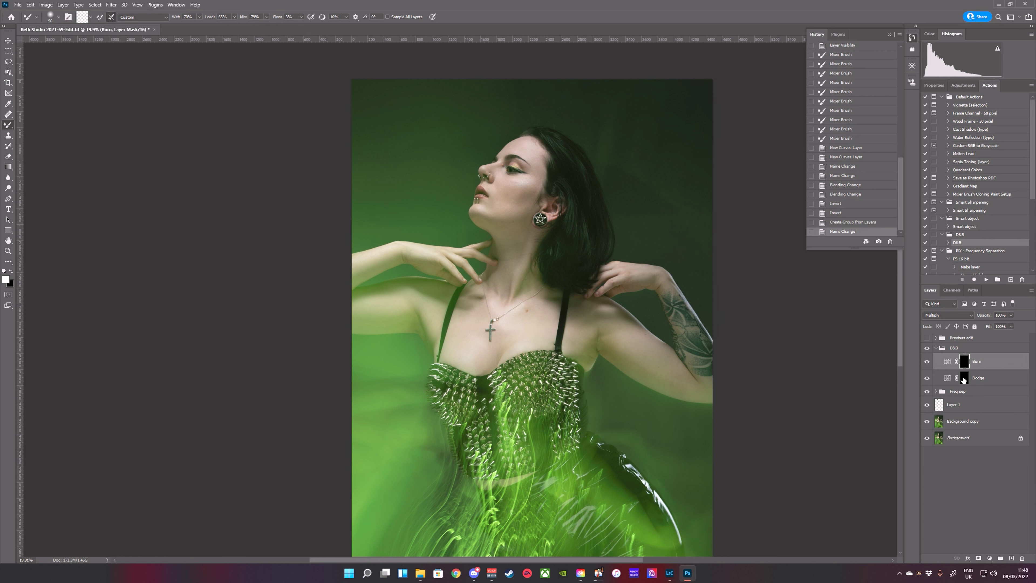
{"action": "left_click", "coordinate": [963, 379]}
{"action": "key", "text": "shift+b"}
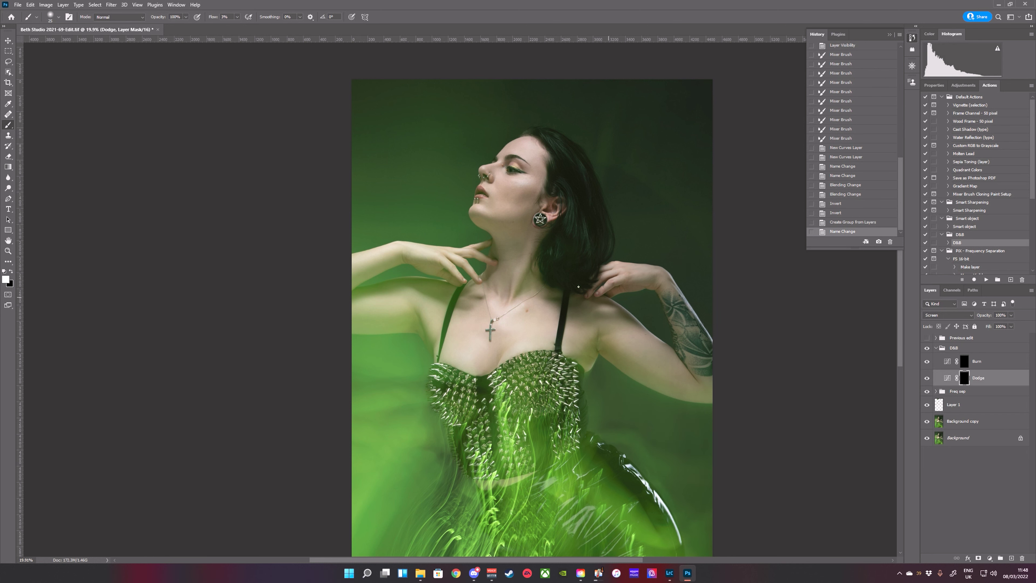
Step: Zoom into the face and dodge the cheek under the eye with a size-50 white brush
{"action": "scroll", "coordinate": [579, 286], "scroll_direction": "up", "scroll_amount": 3}
{"action": "scroll", "coordinate": [559, 306], "scroll_direction": "up", "scroll_amount": 2}
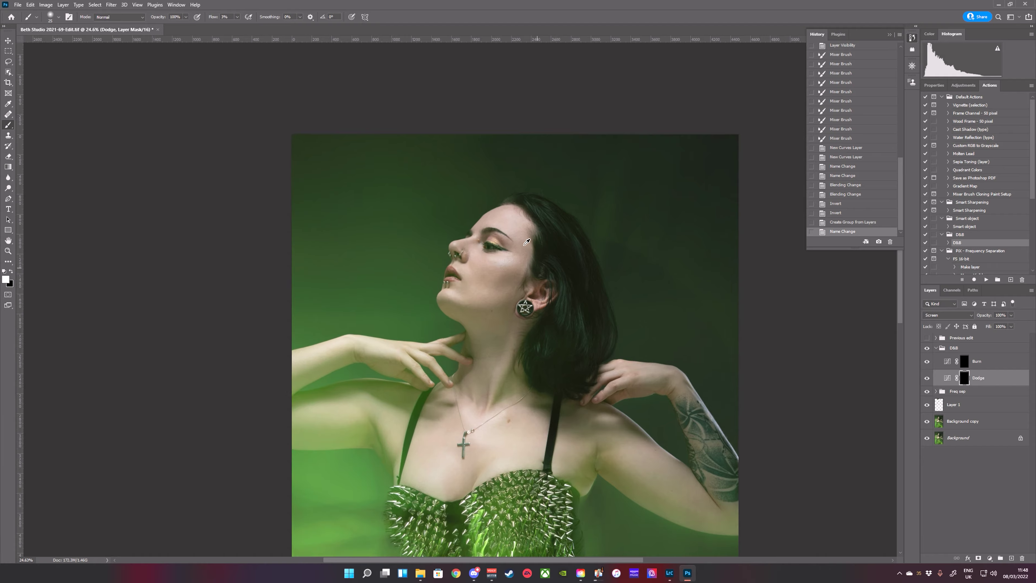
{"action": "scroll", "coordinate": [526, 242], "scroll_direction": "up", "scroll_amount": 4}
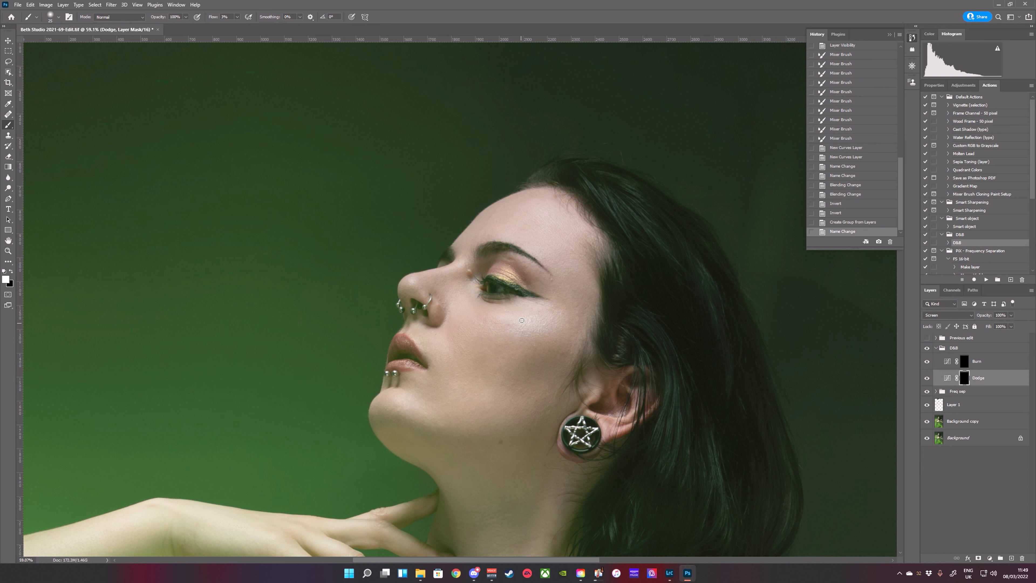
{"action": "key", "text": "bracketright"}
{"action": "key", "text": "bracketright"}
{"action": "mouse_move", "coordinate": [513, 422]}
{"action": "left_mouse_down"}
{"action": "mouse_move", "coordinate": [514, 384]}
{"action": "mouse_move", "coordinate": [488, 326]}
{"action": "left_mouse_up"}
{"action": "left_click_drag", "start_coordinate": [483, 260], "coordinate": [527, 351]}
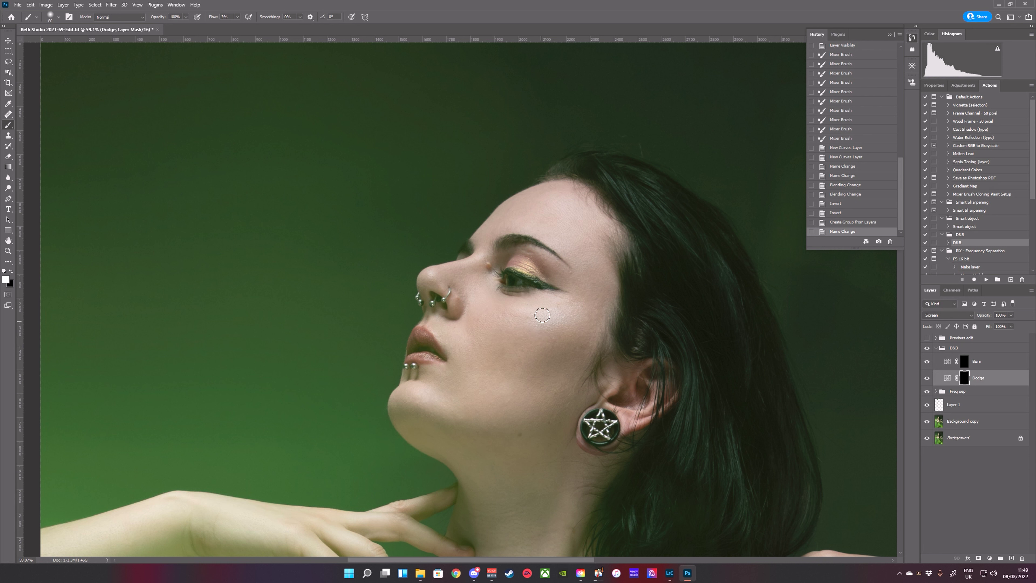
{"action": "mouse_move", "coordinate": [552, 316]}
{"action": "left_mouse_down"}
{"action": "mouse_move", "coordinate": [509, 320]}
{"action": "mouse_move", "coordinate": [552, 286]}
{"action": "left_mouse_up"}
{"action": "mouse_move", "coordinate": [487, 292]}
{"action": "left_mouse_down"}
{"action": "mouse_move", "coordinate": [541, 280]}
{"action": "mouse_move", "coordinate": [468, 265]}
{"action": "left_mouse_up"}
Step: Continue dodging the forehead, upper and lower cheek and jaw, varying brush size from 40 upward
{"action": "key", "text": "bracketleft"}
{"action": "key", "text": "bracketleft"}
{"action": "key", "text": "bracketleft"}
{"action": "key", "text": "bracketleft"}
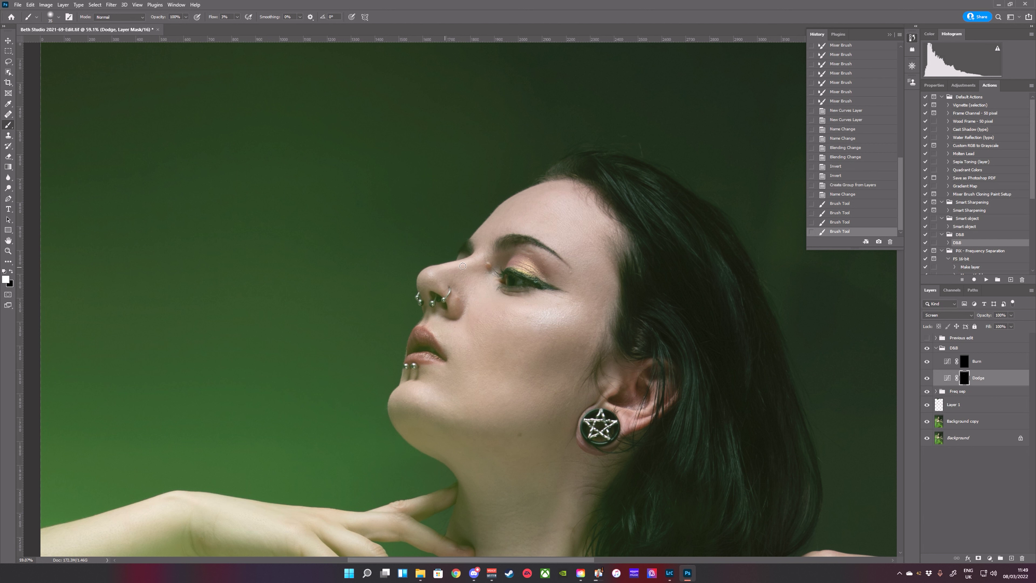
{"action": "left_click_drag", "start_coordinate": [449, 268], "coordinate": [427, 273]}
{"action": "key", "text": "bracketright"}
{"action": "key", "text": "bracketright"}
{"action": "key", "text": "bracketright"}
{"action": "key", "text": "bracketright"}
{"action": "mouse_move", "coordinate": [595, 225]}
{"action": "left_mouse_down"}
{"action": "mouse_move", "coordinate": [588, 250]}
{"action": "mouse_move", "coordinate": [574, 251]}
{"action": "mouse_move", "coordinate": [561, 207]}
{"action": "mouse_move", "coordinate": [543, 224]}
{"action": "mouse_move", "coordinate": [601, 219]}
{"action": "mouse_move", "coordinate": [571, 220]}
{"action": "left_mouse_up"}
{"action": "key", "text": "bracketright"}
{"action": "left_click_drag", "start_coordinate": [563, 217], "coordinate": [587, 245]}
{"action": "left_click_drag", "start_coordinate": [583, 253], "coordinate": [604, 277]}
{"action": "left_click_drag", "start_coordinate": [636, 368], "coordinate": [647, 378]}
{"action": "mouse_move", "coordinate": [603, 303]}
{"action": "left_mouse_down"}
{"action": "mouse_move", "coordinate": [502, 375]}
{"action": "mouse_move", "coordinate": [447, 376]}
{"action": "mouse_move", "coordinate": [474, 403]}
{"action": "mouse_move", "coordinate": [509, 402]}
{"action": "mouse_move", "coordinate": [528, 370]}
{"action": "left_mouse_up"}
{"action": "mouse_move", "coordinate": [529, 370]}
{"action": "left_mouse_down"}
{"action": "mouse_move", "coordinate": [464, 321]}
{"action": "mouse_move", "coordinate": [473, 398]}
{"action": "mouse_move", "coordinate": [459, 379]}
{"action": "left_mouse_up"}
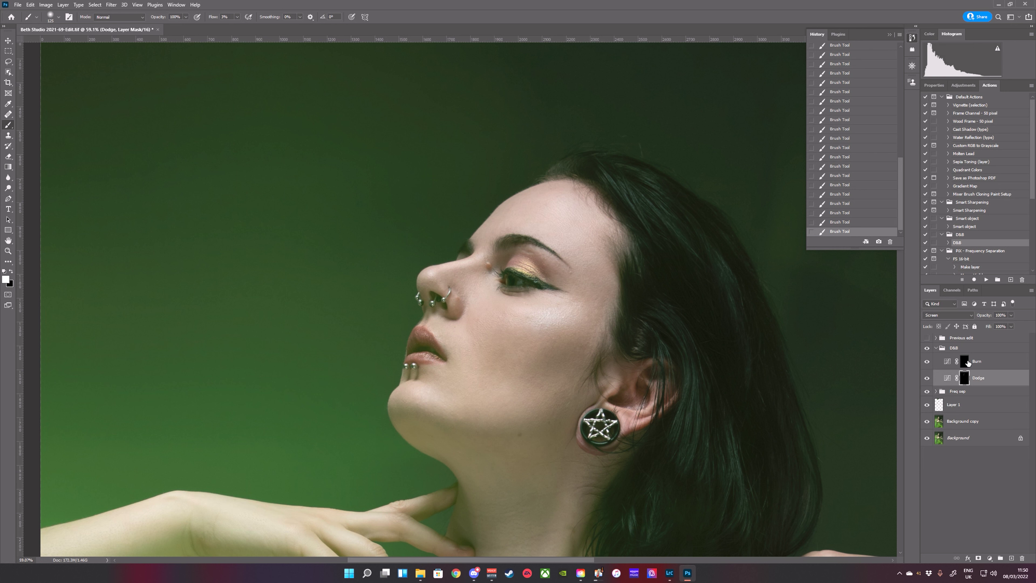
Step: Alternate Burn and Dodge masks with brush sizes 50 to 80 to shape eyelid, nose and lips
{"action": "left_click", "coordinate": [967, 363]}
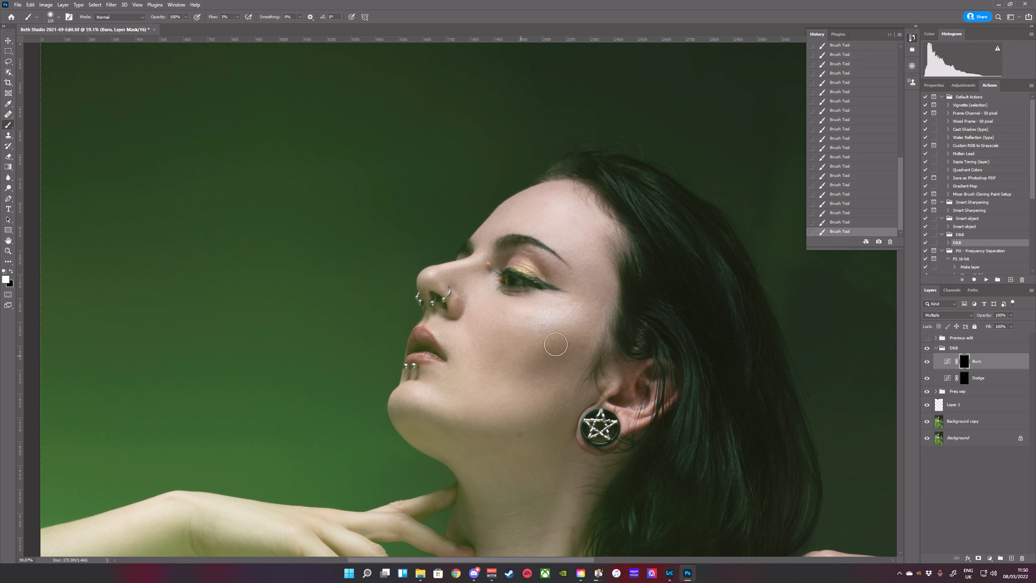
{"action": "key", "text": "bracketleft"}
{"action": "key", "text": "bracketleft"}
{"action": "key", "text": "bracketleft"}
{"action": "key", "text": "bracketleft"}
{"action": "key", "text": "bracketleft"}
{"action": "key", "text": "bracketleft"}
{"action": "key", "text": "bracketleft"}
{"action": "key", "text": "bracketleft"}
{"action": "key", "text": "bracketleft"}
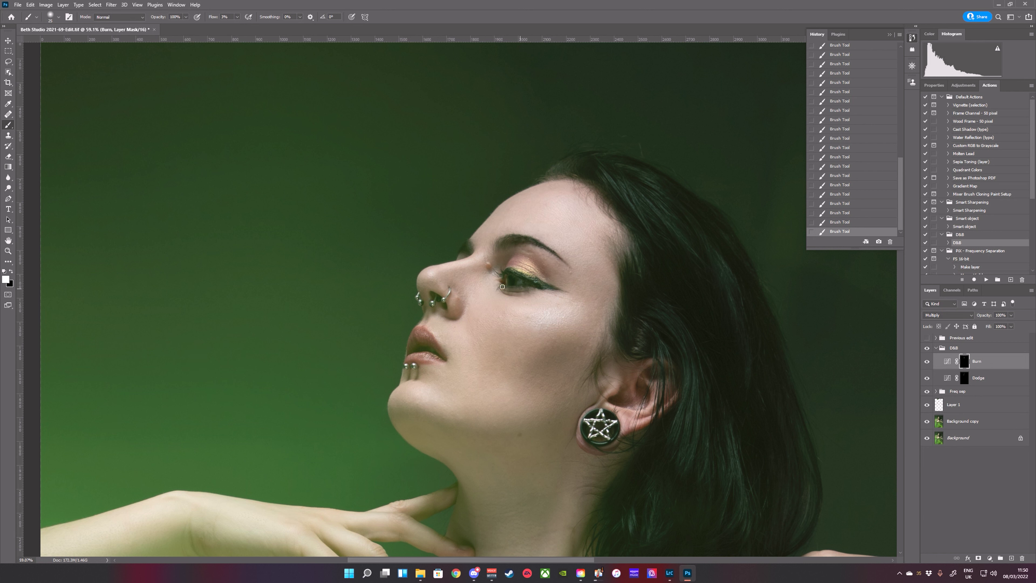
{"action": "key", "text": "alt+bracketleft"}
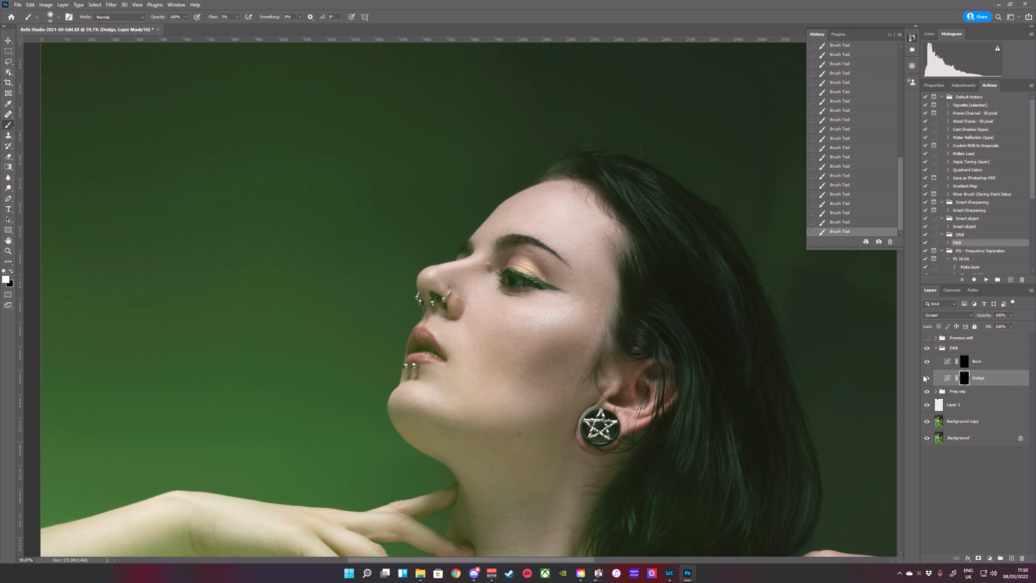
{"action": "key", "text": "bracketleft"}
{"action": "key", "text": "alt+bracketright"}
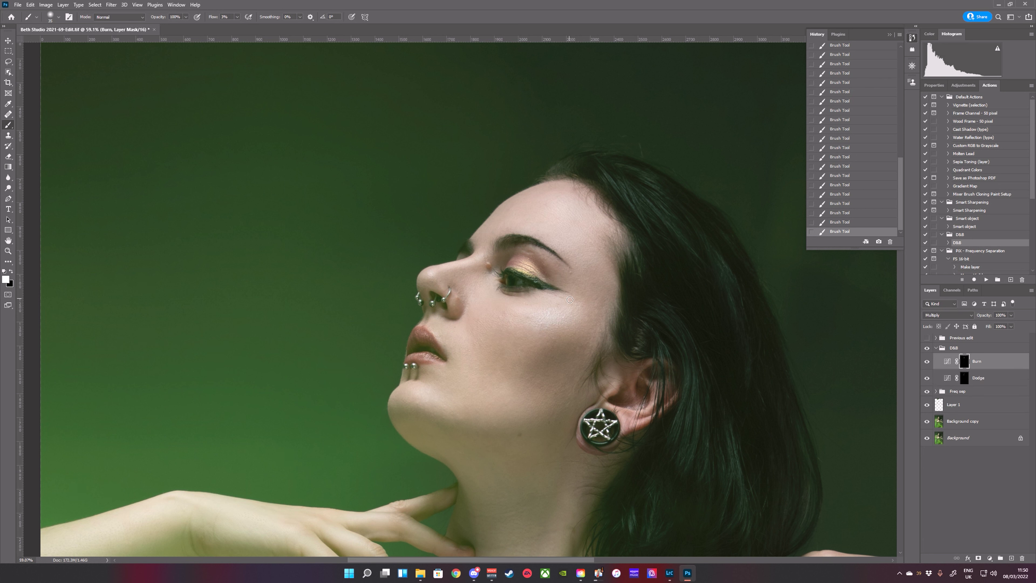
{"action": "key", "text": "bracketright"}
{"action": "key", "text": "bracketright"}
{"action": "key", "text": "bracketright"}
{"action": "key", "text": "bracketright"}
{"action": "left_click", "coordinate": [964, 382]}
{"action": "key", "text": "bracketleft"}
{"action": "key", "text": "bracketleft"}
{"action": "key", "text": "bracketleft"}
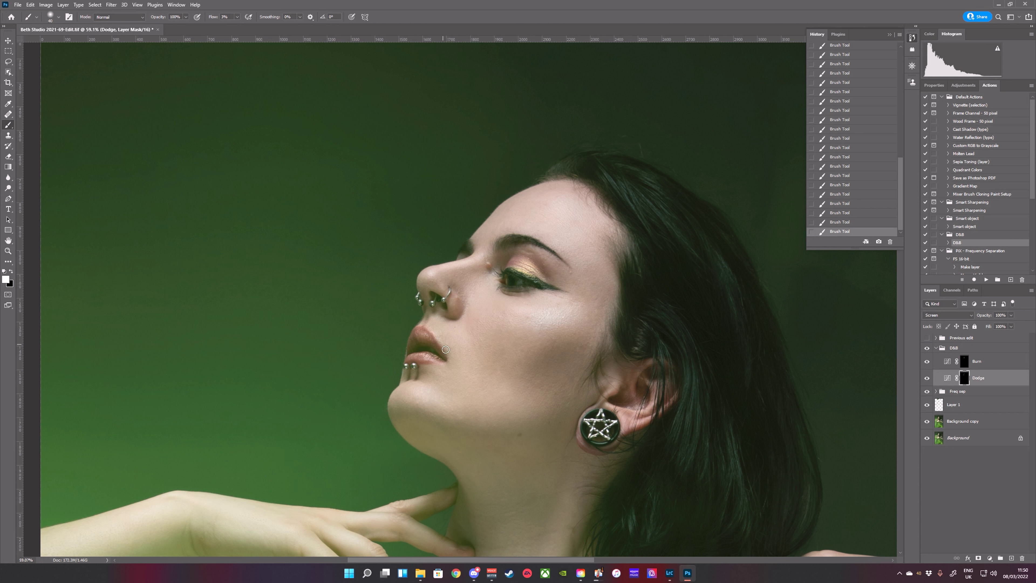
{"action": "left_click", "coordinate": [964, 361]}
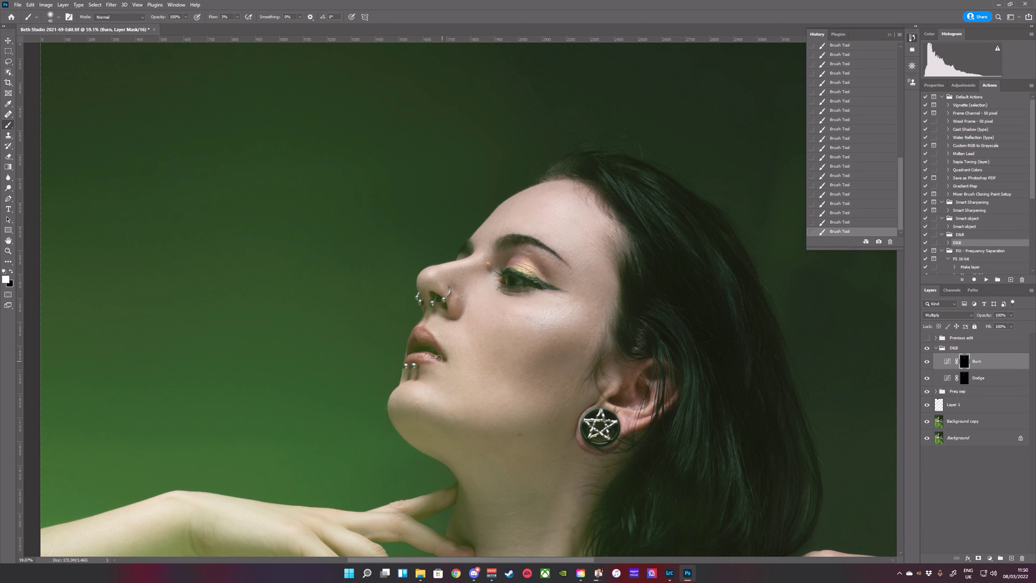
{"action": "scroll", "coordinate": [843, 388], "scroll_direction": "down", "scroll_amount": 2}
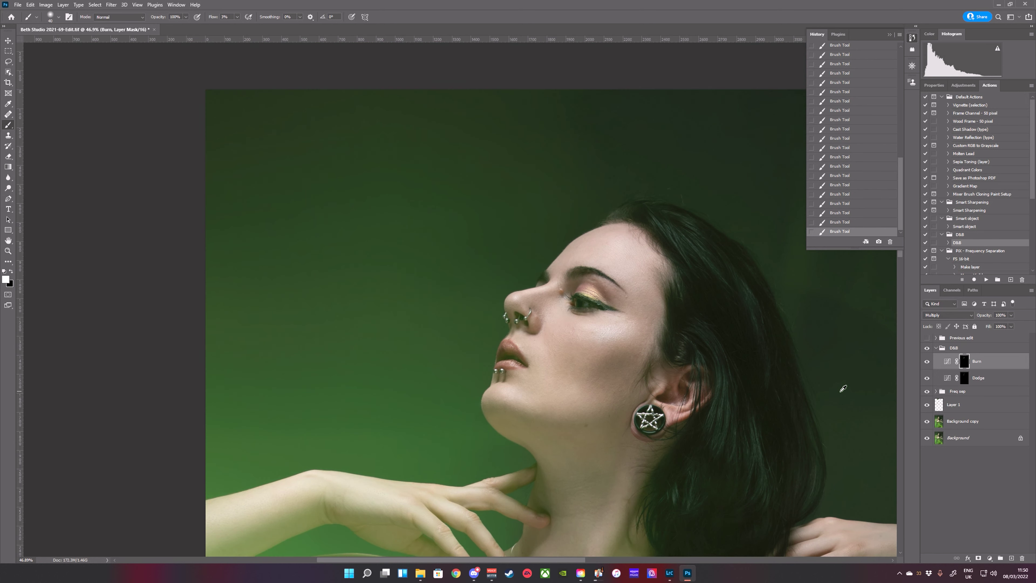
Step: Zoom out to the torso and darken the upper arm tattoo on the Burn mask at size 200
{"action": "scroll", "coordinate": [843, 389], "scroll_direction": "down", "scroll_amount": 1}
{"action": "left_click_drag", "start_coordinate": [659, 398], "coordinate": [527, 318]}
{"action": "scroll", "coordinate": [524, 317], "scroll_direction": "down", "scroll_amount": 2}
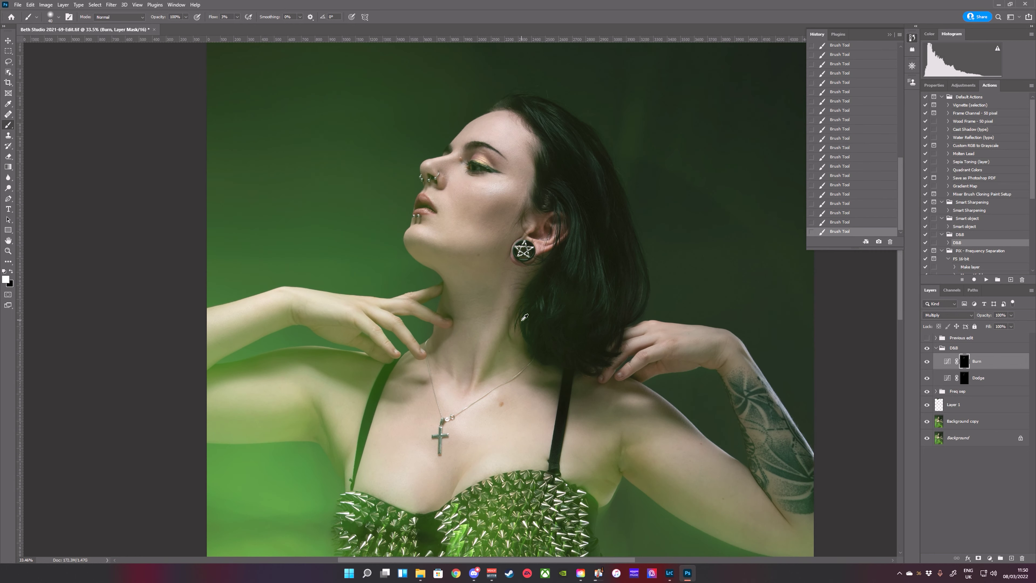
{"action": "scroll", "coordinate": [524, 318], "scroll_direction": "down", "scroll_amount": 1}
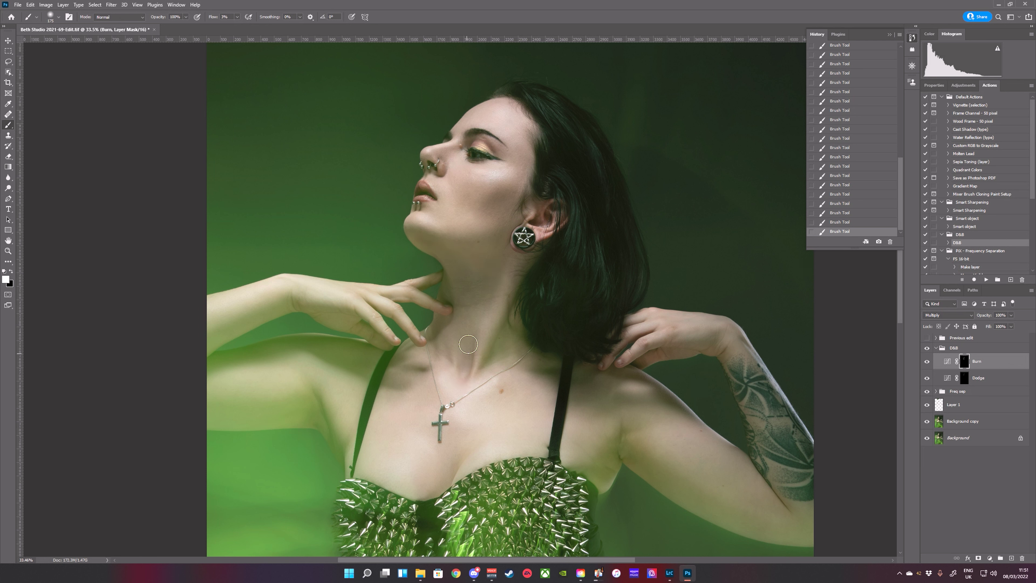
{"action": "key", "text": "bracketright"}
{"action": "key", "text": "bracketright"}
{"action": "key", "text": "bracketleft"}
{"action": "key", "text": "bracketleft"}
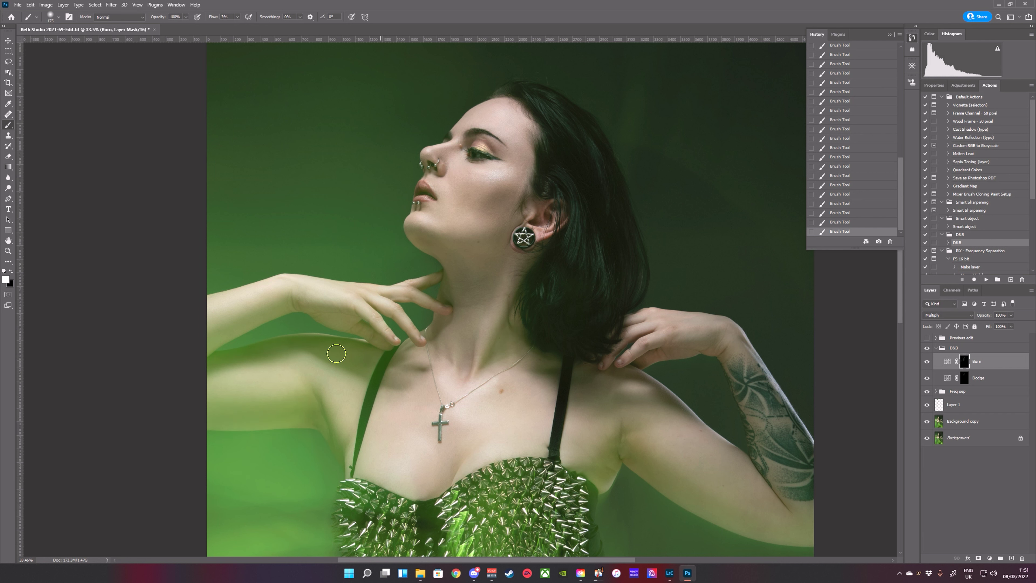
{"action": "key", "text": "bracketright"}
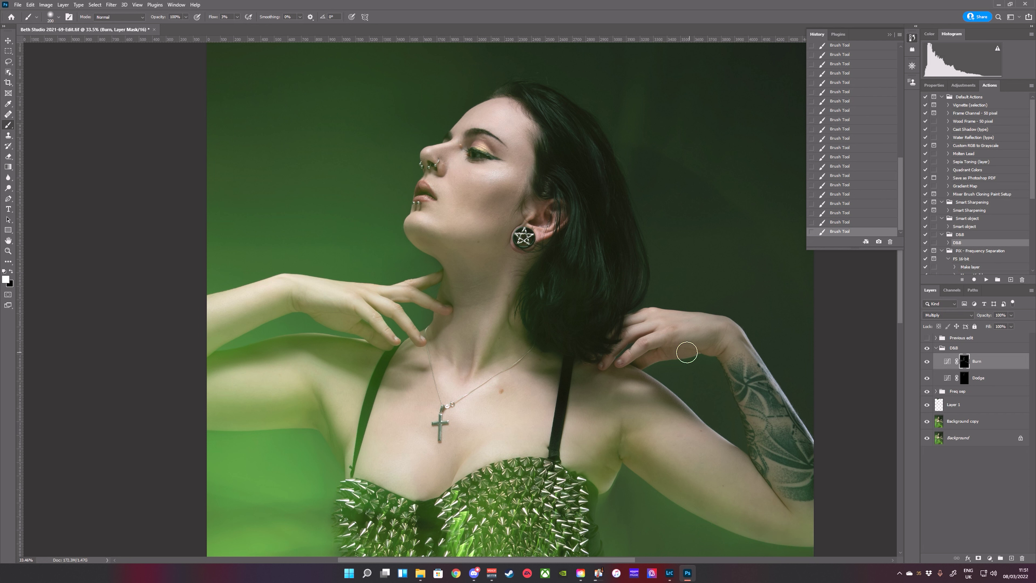
{"action": "mouse_move", "coordinate": [787, 376]}
{"action": "left_mouse_down"}
{"action": "mouse_move", "coordinate": [735, 379]}
{"action": "mouse_move", "coordinate": [751, 404]}
{"action": "left_mouse_up"}
Step: Lighten the shoulders, arm and chest on the Dodge mask using brush sizes 200 to 300
{"action": "left_click", "coordinate": [962, 385]}
{"action": "key", "text": "bracketright"}
{"action": "key", "text": "bracketright"}
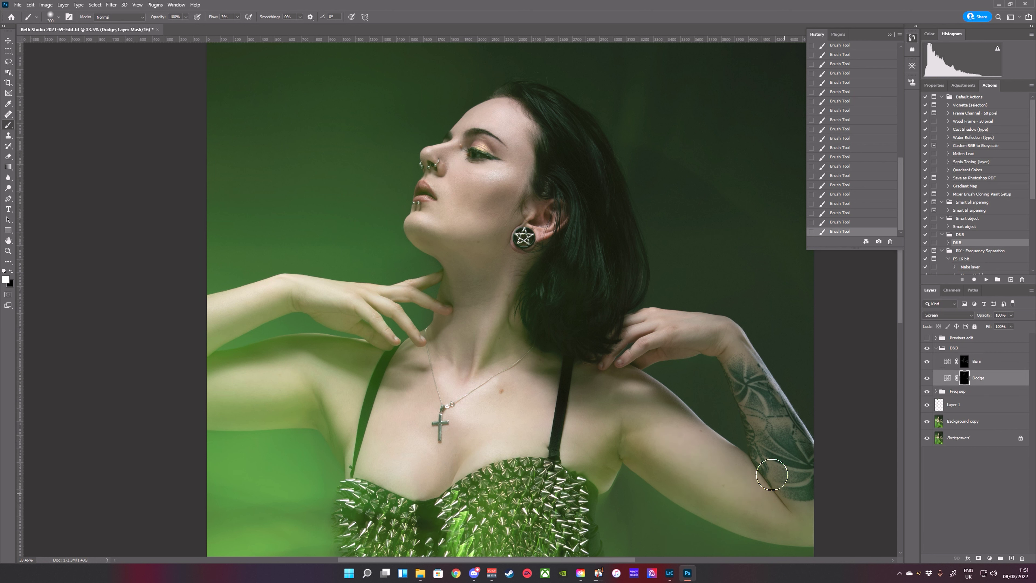
{"action": "key", "text": "bracketleft"}
{"action": "key", "text": "bracketleft"}
{"action": "key", "text": "bracketleft"}
{"action": "key", "text": "bracketright"}
{"action": "key", "text": "bracketright"}
{"action": "key", "text": "bracketright"}
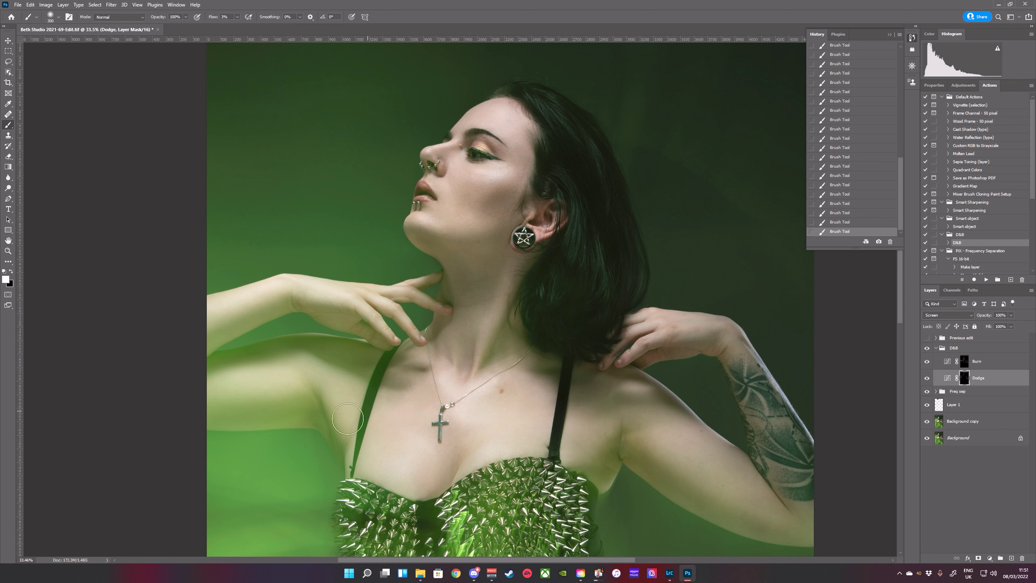
{"action": "key", "text": "bracketleft"}
{"action": "key", "text": "bracketleft"}
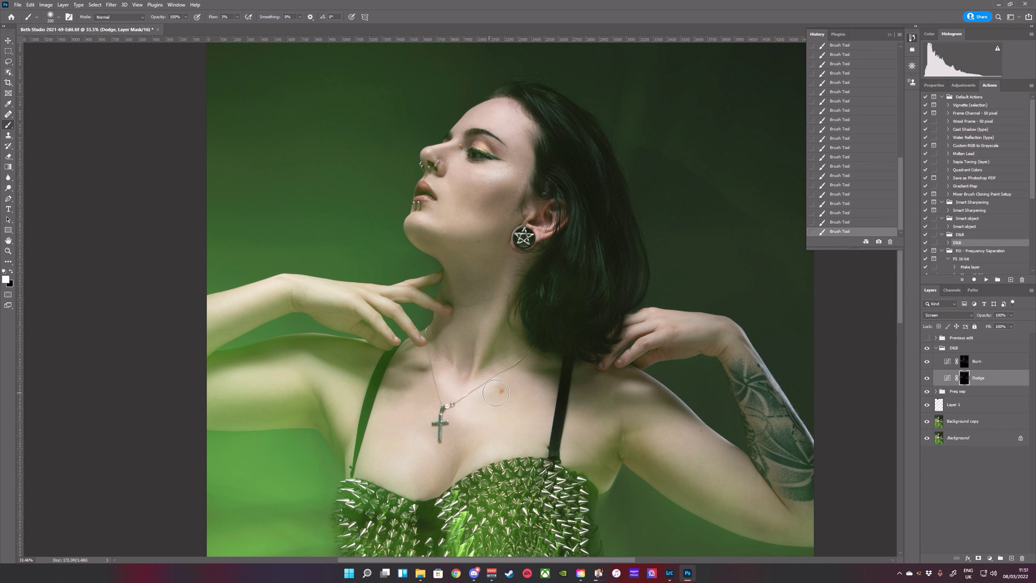
{"action": "key", "text": "bracketright"}
{"action": "key", "text": "space"}
{"action": "mouse_move", "coordinate": [466, 493]}
{"action": "left_mouse_down"}
{"action": "mouse_move", "coordinate": [519, 235]}
{"action": "mouse_move", "coordinate": [513, 249]}
{"action": "mouse_move", "coordinate": [459, 180]}
{"action": "left_mouse_up"}
{"action": "scroll", "coordinate": [590, 386], "scroll_direction": "down", "scroll_amount": 3}
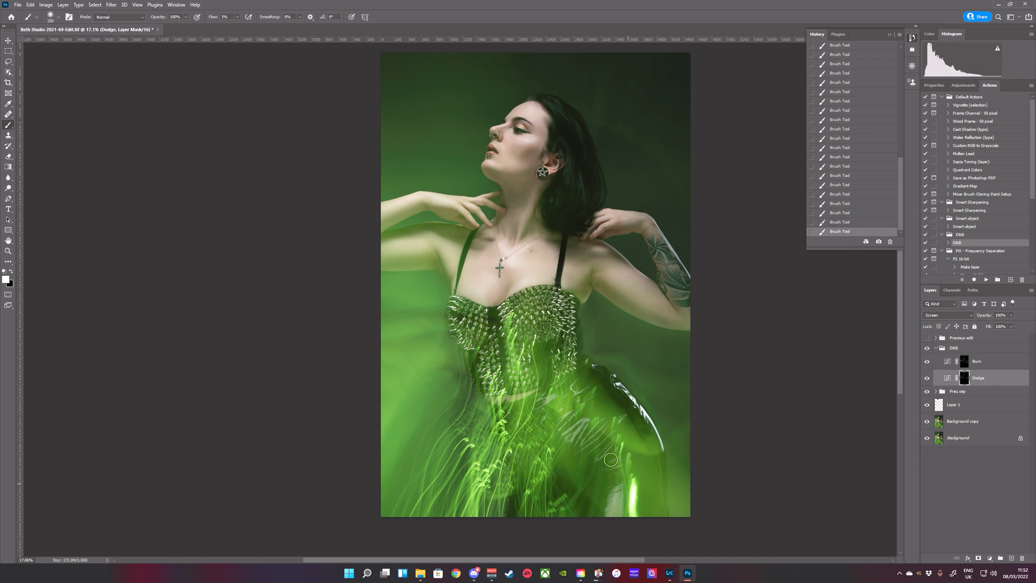
Step: Paint the Burn and Dodge masks over the corset with 125 and 500 px brushes, then collapse D&B
{"action": "key", "text": "bracketleft"}
{"action": "key", "text": "bracketleft"}
{"action": "key", "text": "bracketleft"}
{"action": "key", "text": "bracketleft"}
{"action": "left_click", "coordinate": [966, 363]}
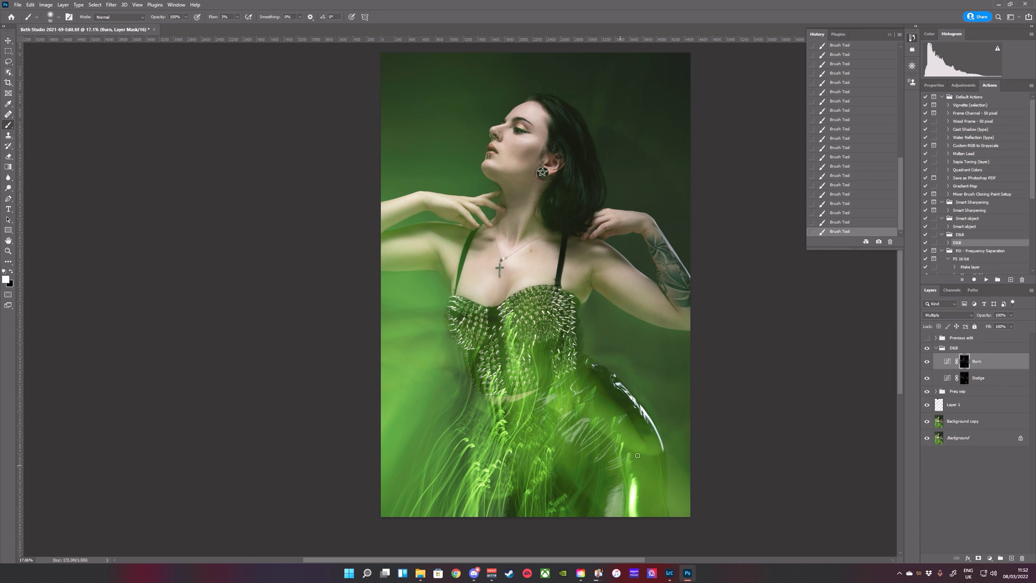
{"action": "key", "text": "bracketright"}
{"action": "key", "text": "bracketright"}
{"action": "key", "text": "bracketright"}
{"action": "key", "text": "bracketright"}
{"action": "key", "text": "bracketright"}
{"action": "key", "text": "bracketright"}
{"action": "key", "text": "bracketright"}
{"action": "key", "text": "bracketright"}
{"action": "key", "text": "bracketright"}
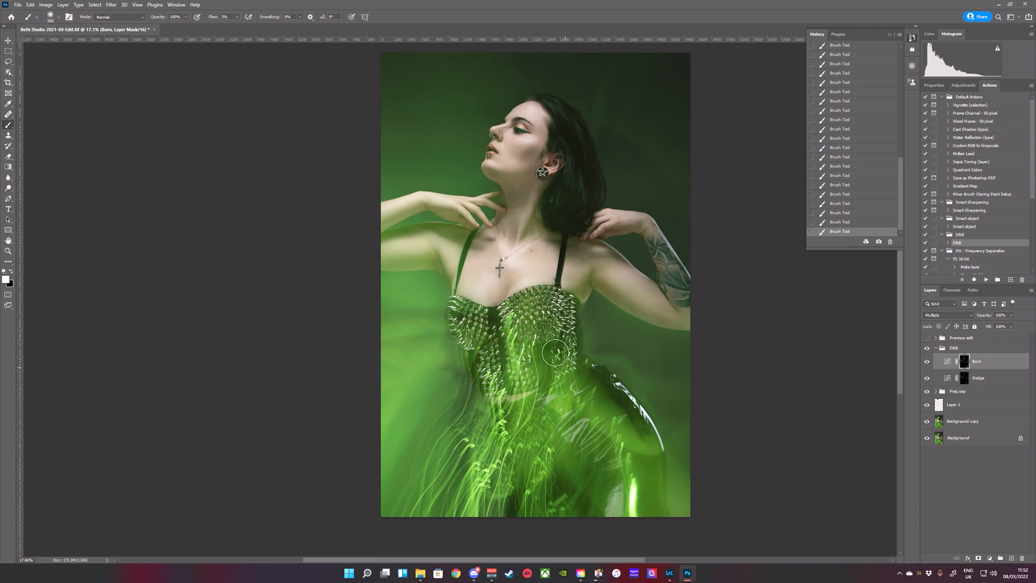
{"action": "left_click", "coordinate": [978, 378]}
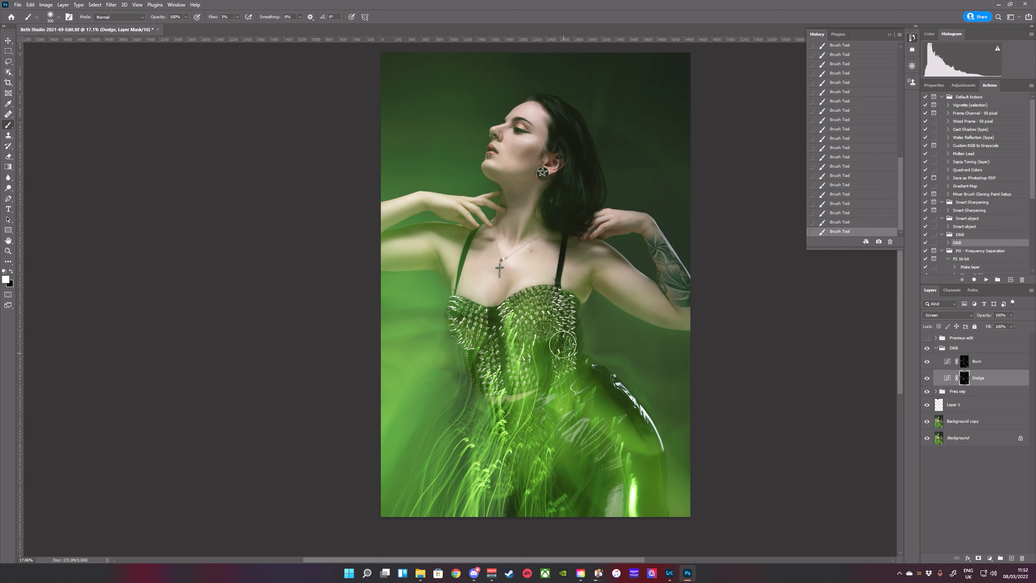
{"action": "left_click_drag", "start_coordinate": [507, 316], "coordinate": [523, 369]}
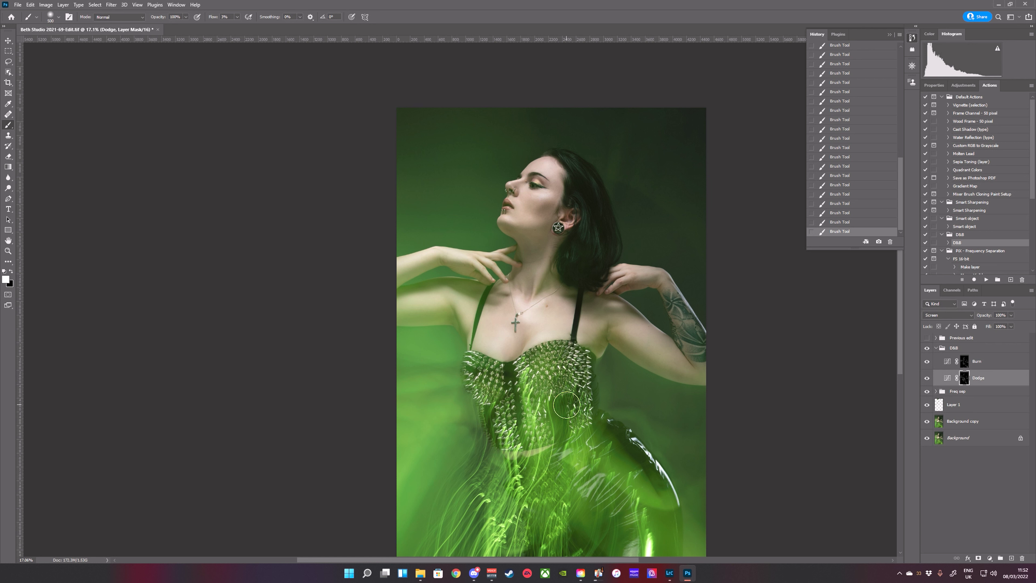
{"action": "left_click", "coordinate": [936, 350]}
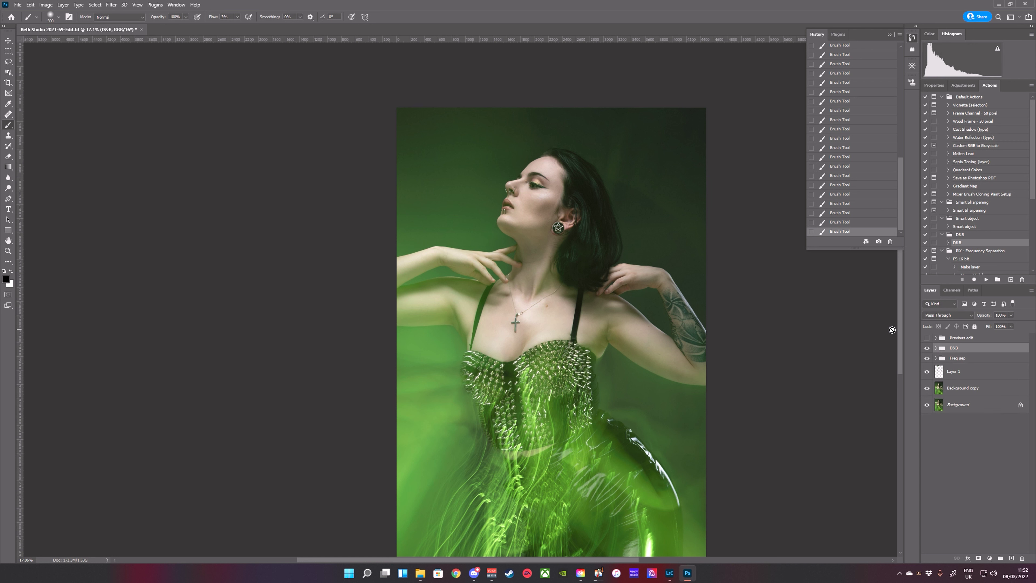
Step: Compare the portrait with the D&B group hidden and shown, then bring up Layer 4's context menu
{"action": "left_click", "coordinate": [927, 348]}
{"action": "left_click", "coordinate": [927, 348]}
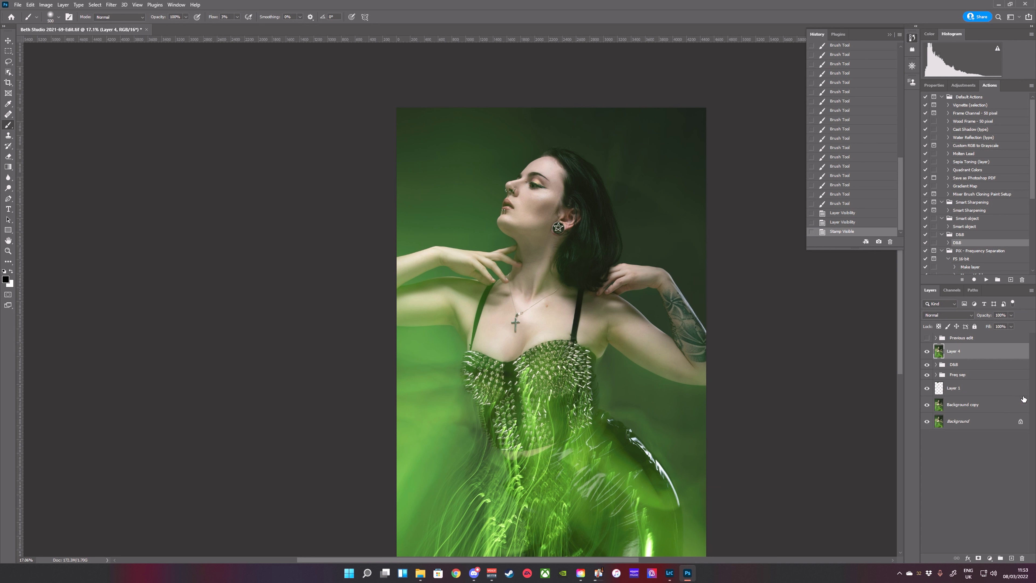
{"action": "right_click", "coordinate": [1012, 352]}
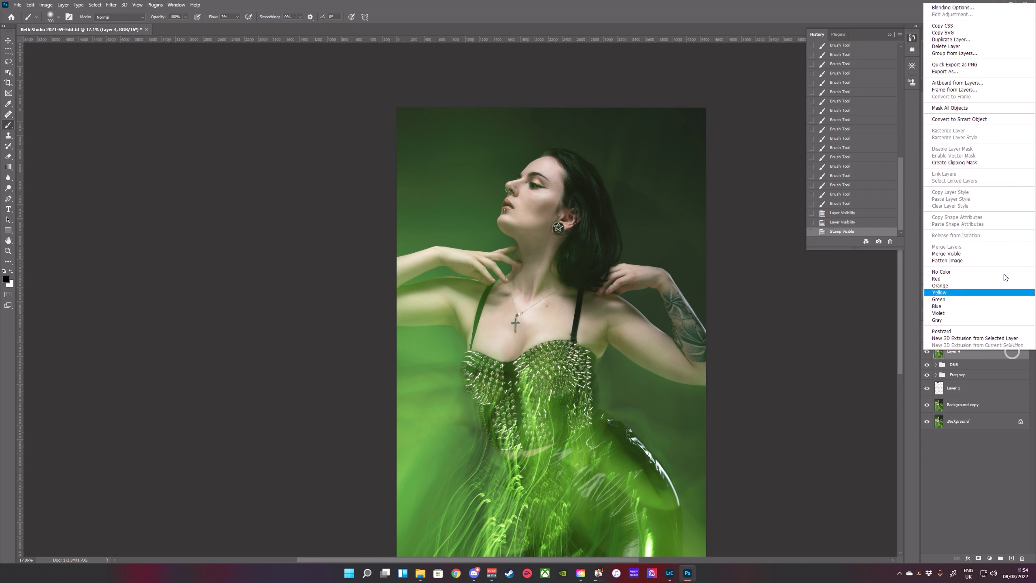
Step: Convert Layer 4 to a Smart Object and open the Camera Raw filter on it
{"action": "left_click", "coordinate": [968, 121]}
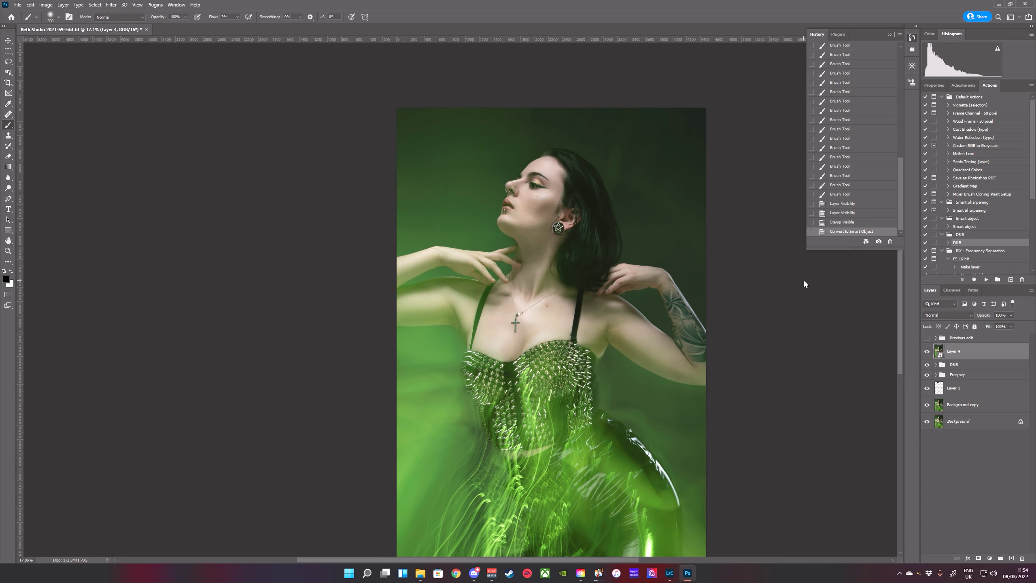
{"action": "key", "text": "ctrl+shift+a"}
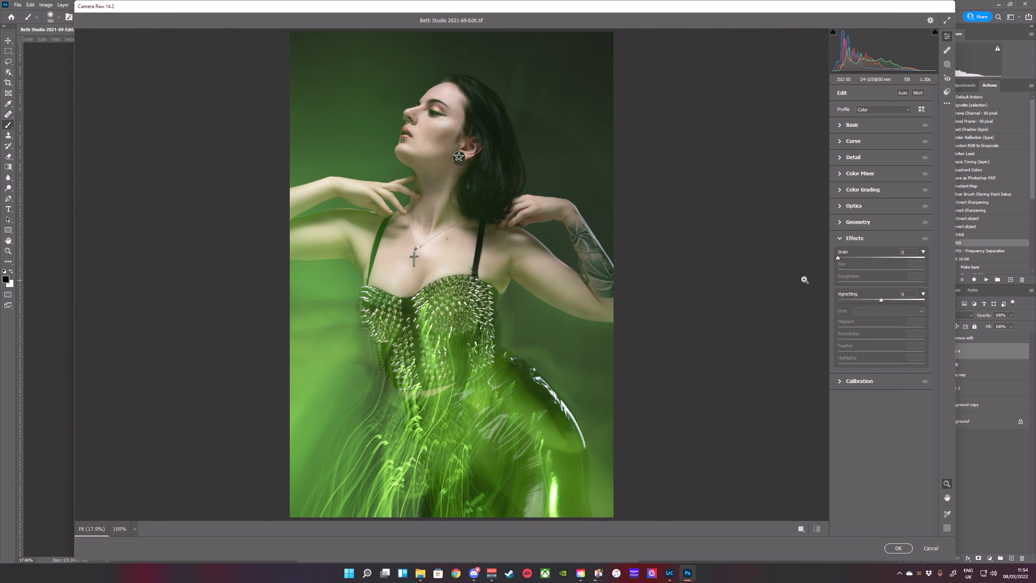
Step: Preview the HAU - PowerHaus preset, then apply the joes user preset to tone down the greens
{"action": "left_click", "coordinate": [947, 93]}
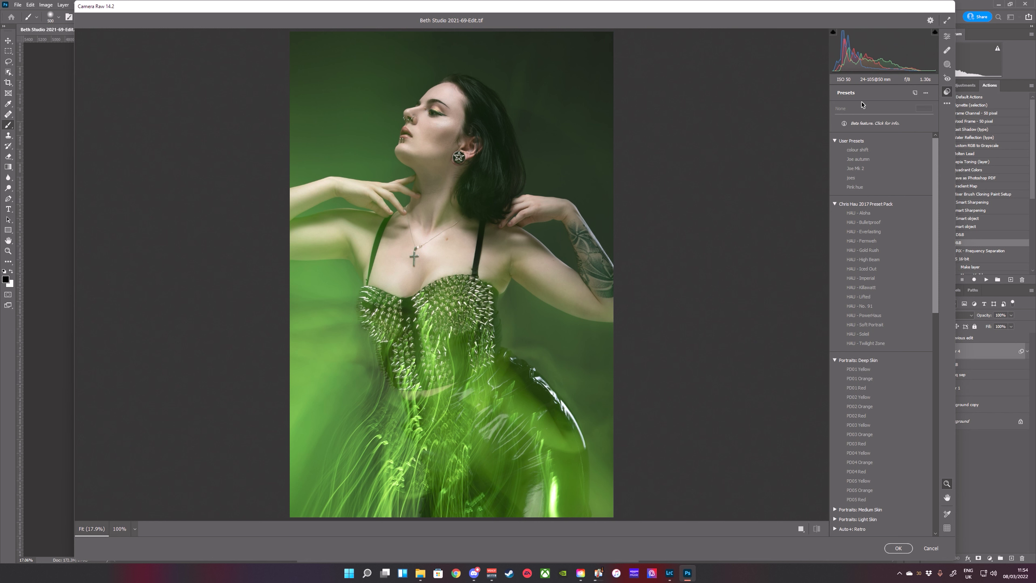
{"action": "left_click", "coordinate": [864, 315]}
{"action": "left_click", "coordinate": [854, 180]}
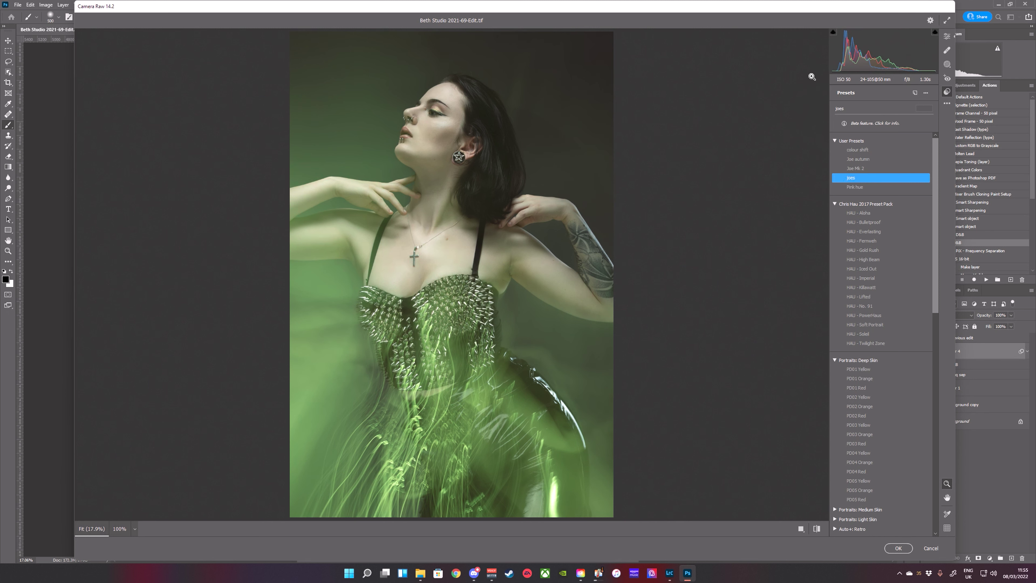
{"action": "left_click", "coordinate": [947, 38]}
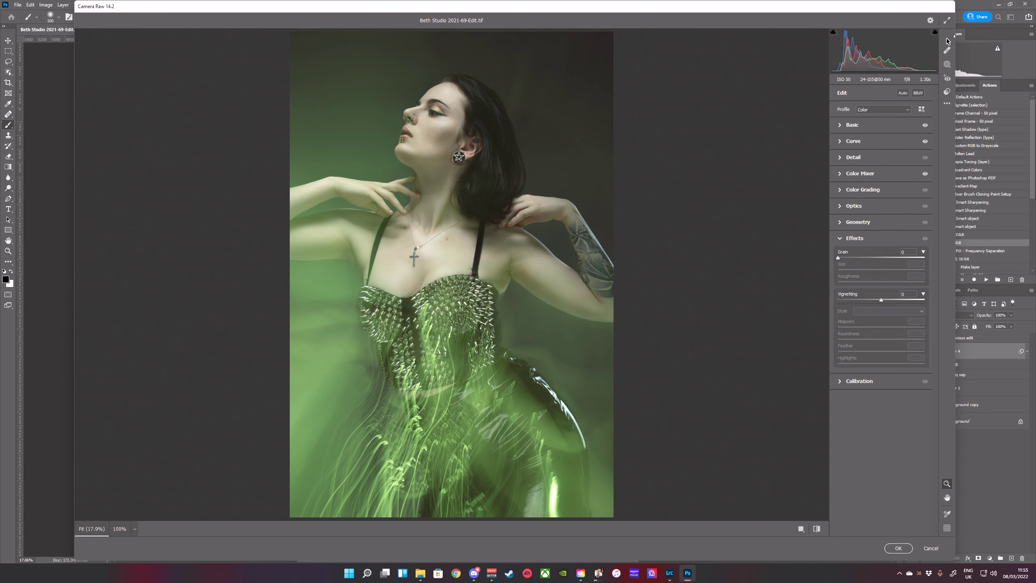
{"action": "left_click", "coordinate": [921, 109]}
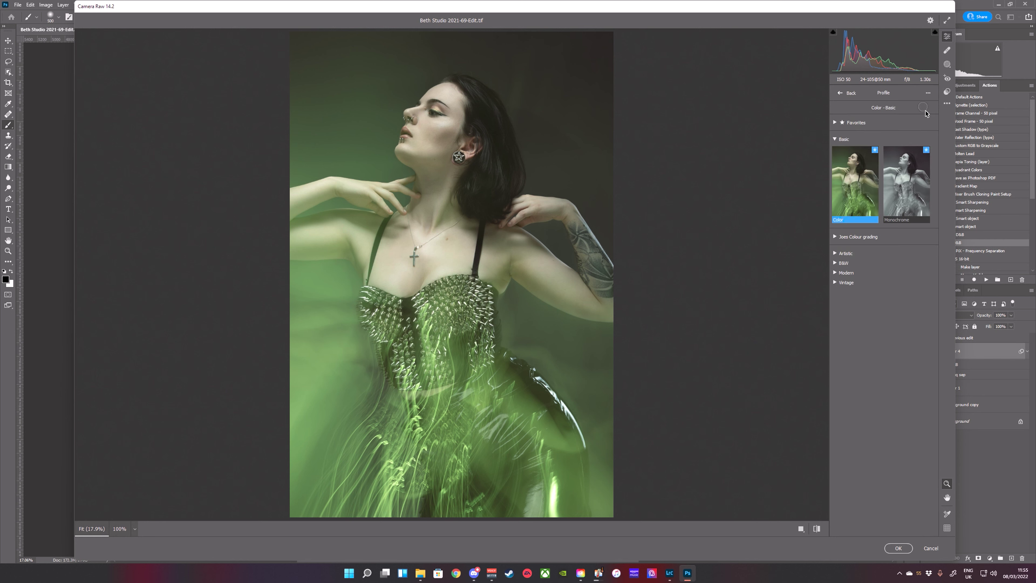
Step: Apply the faded red profile from the Joes Colour grading set at amount 100
{"action": "left_click", "coordinate": [868, 237]}
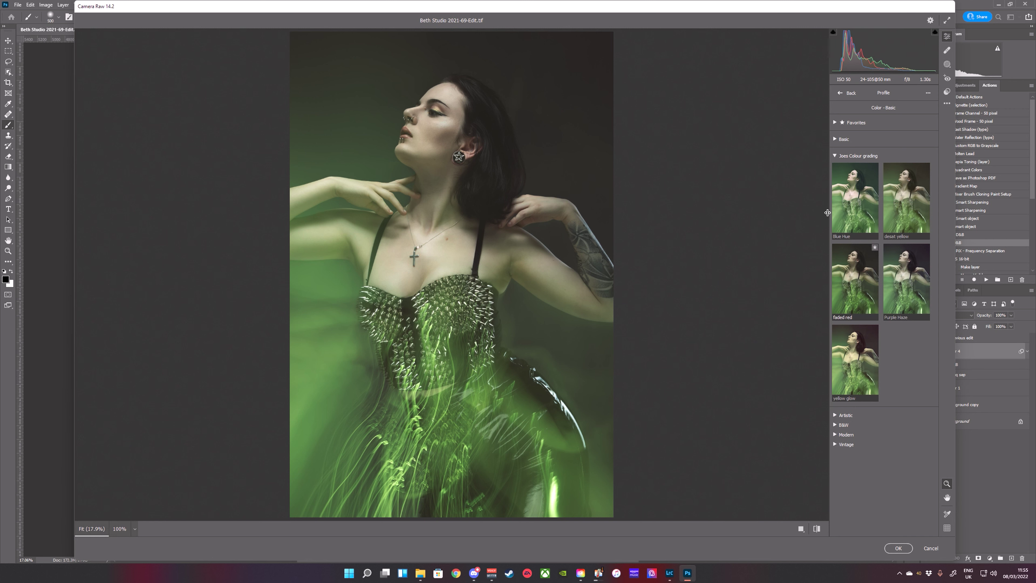
{"action": "left_click", "coordinate": [865, 280]}
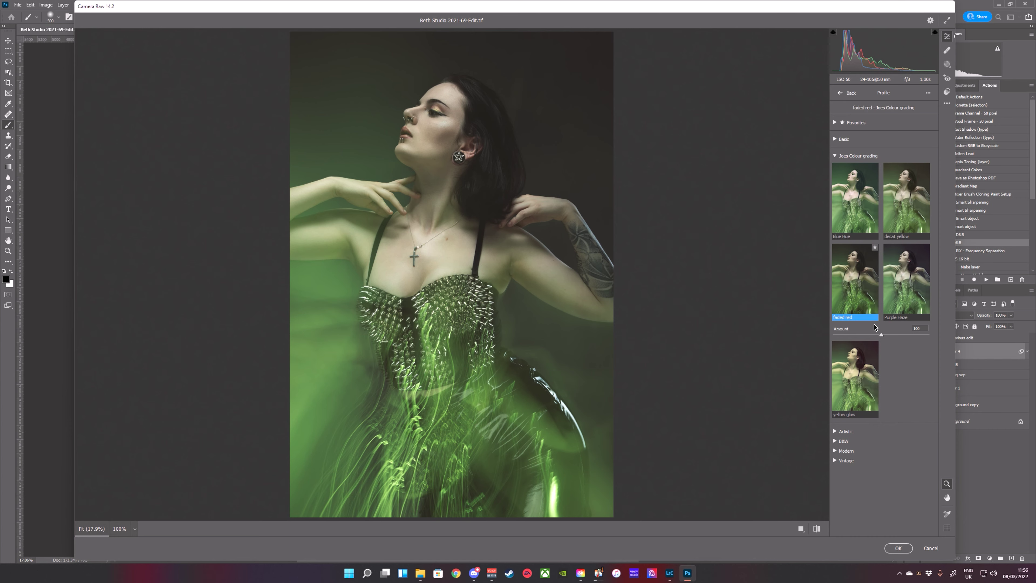
{"action": "left_click_drag", "start_coordinate": [882, 336], "coordinate": [881, 337]}
{"action": "left_click", "coordinate": [839, 98]}
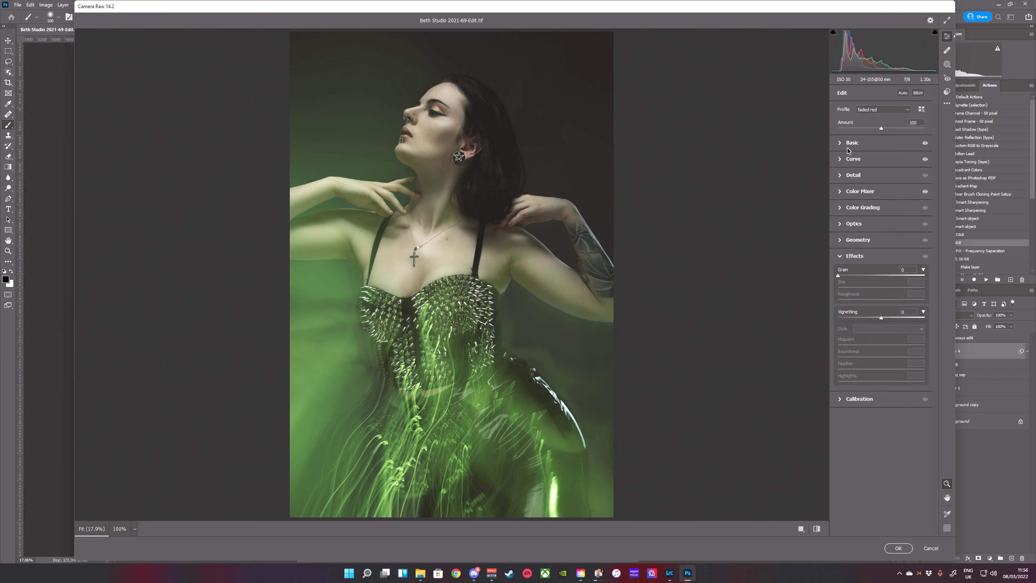
Step: Raise Basic Contrast to +8, Dehaze to +6, Blacks to +14 and Whites to +8
{"action": "left_click", "coordinate": [861, 143]}
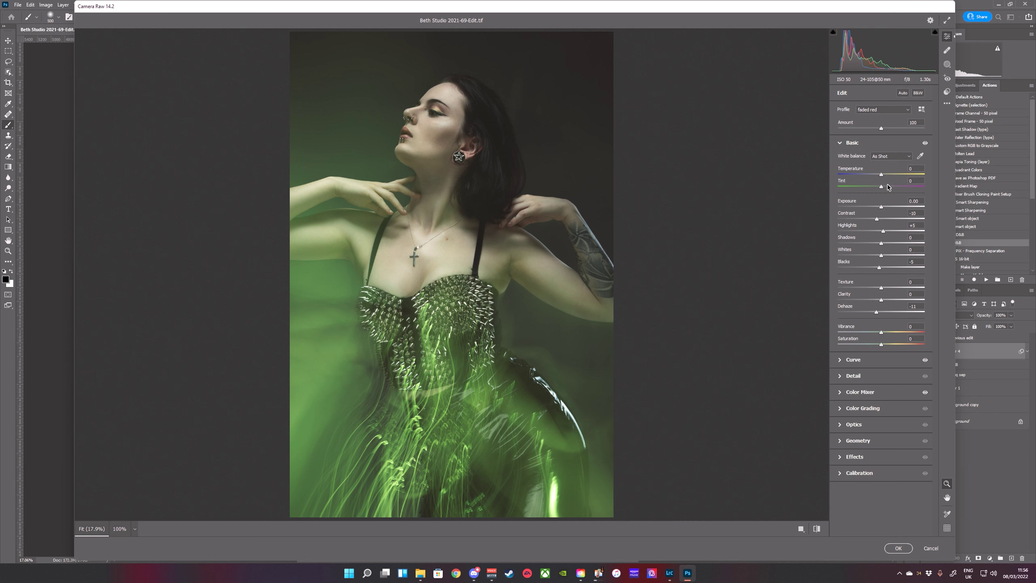
{"action": "left_click_drag", "start_coordinate": [876, 219], "coordinate": [885, 219]}
{"action": "left_click_drag", "start_coordinate": [879, 313], "coordinate": [884, 313]}
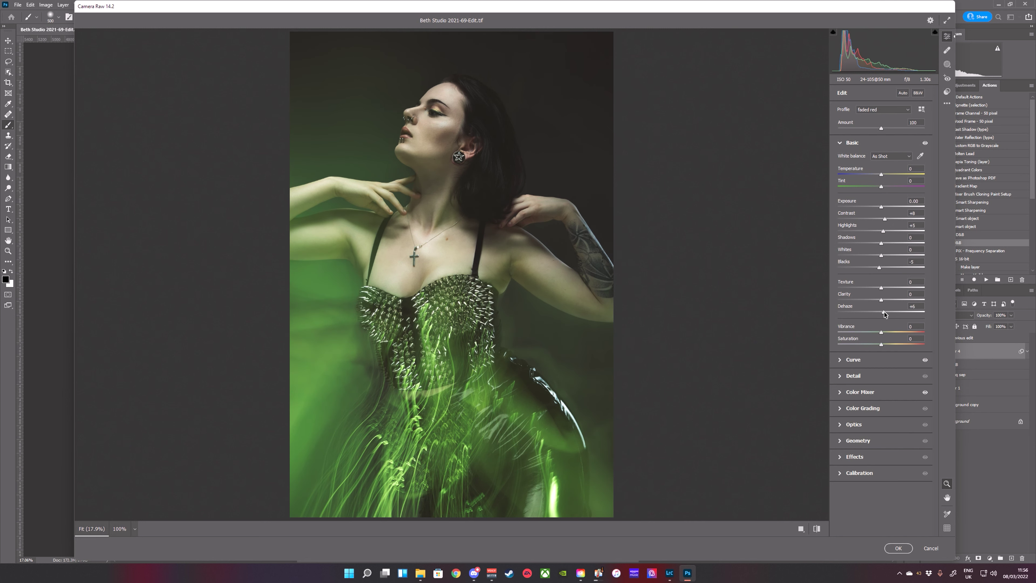
{"action": "mouse_move", "coordinate": [884, 268]}
{"action": "left_mouse_down"}
{"action": "mouse_move", "coordinate": [890, 232]}
{"action": "mouse_move", "coordinate": [885, 258]}
{"action": "left_mouse_up"}
{"action": "left_click", "coordinate": [889, 229]}
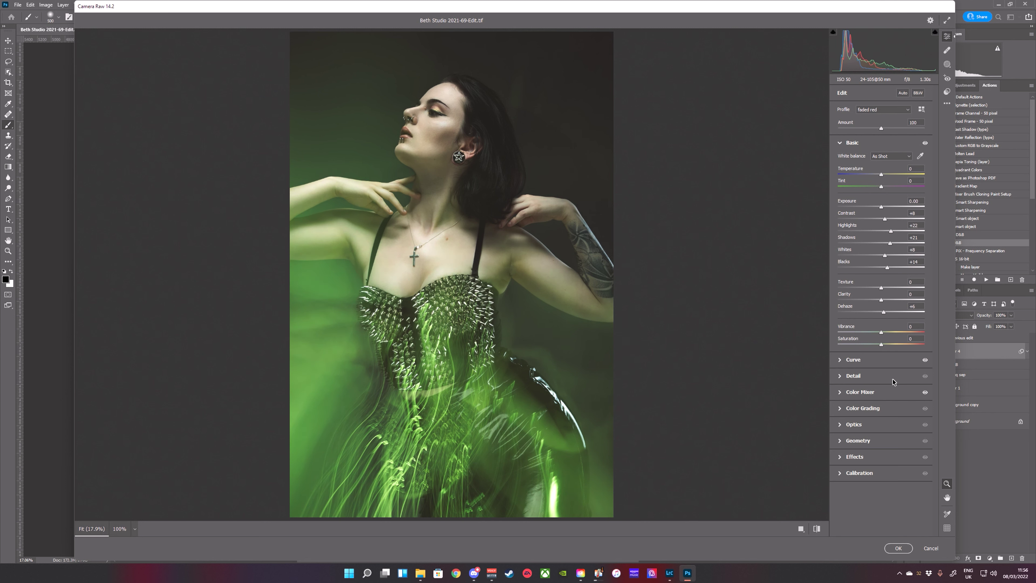
{"action": "left_click", "coordinate": [863, 392]}
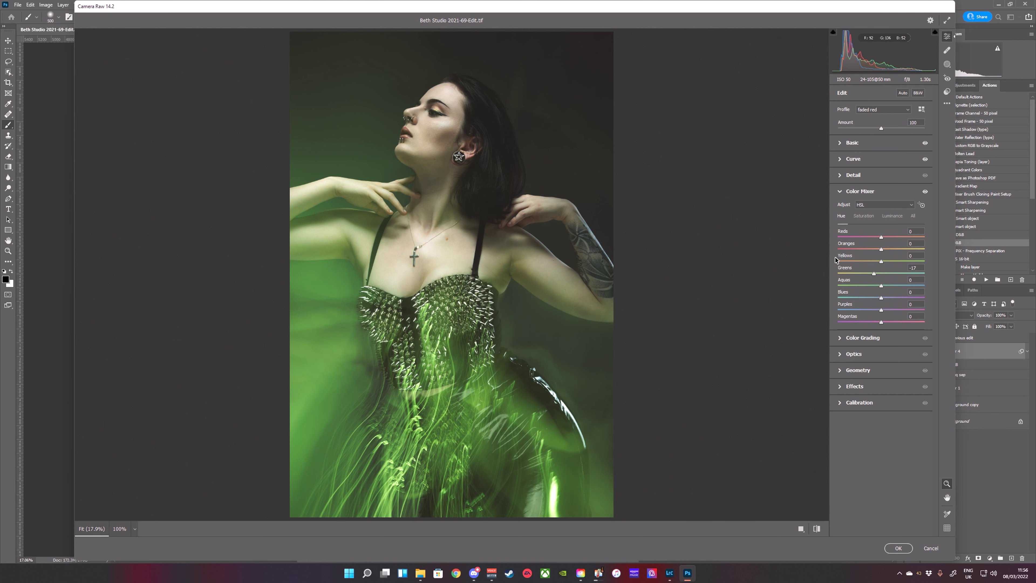
Step: Set Greens luminance to -20, adjust Greens saturation, and apply the Camera Raw filter to Layer 4
{"action": "left_click", "coordinate": [892, 219]}
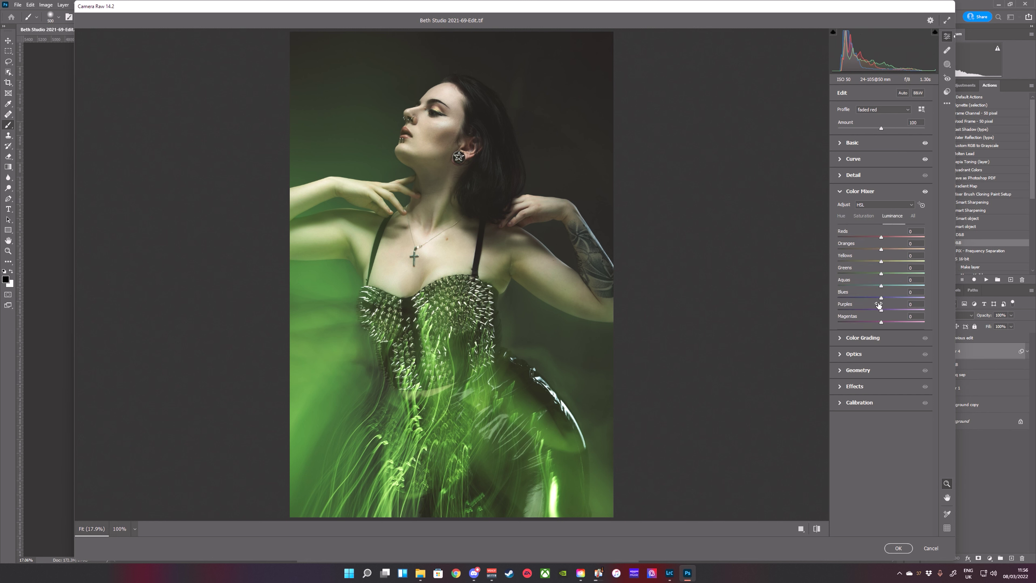
{"action": "mouse_move", "coordinate": [883, 276]}
{"action": "left_mouse_down"}
{"action": "mouse_move", "coordinate": [895, 277]}
{"action": "mouse_move", "coordinate": [871, 278]}
{"action": "left_mouse_up"}
{"action": "left_click", "coordinate": [866, 218]}
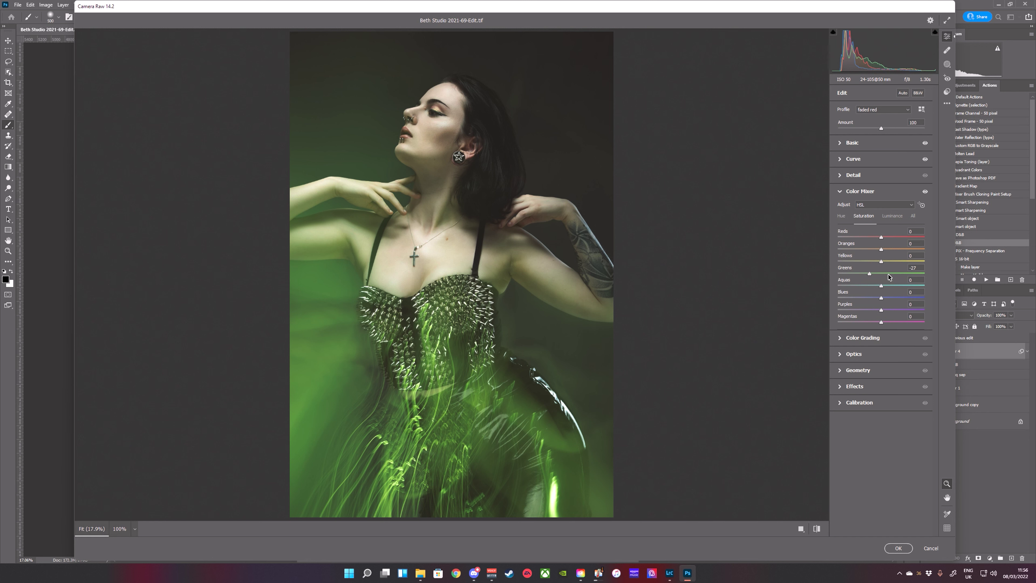
{"action": "mouse_move", "coordinate": [869, 273]}
{"action": "left_mouse_down"}
{"action": "mouse_move", "coordinate": [896, 274]}
{"action": "mouse_move", "coordinate": [886, 274]}
{"action": "left_mouse_up"}
{"action": "left_click", "coordinate": [894, 216]}
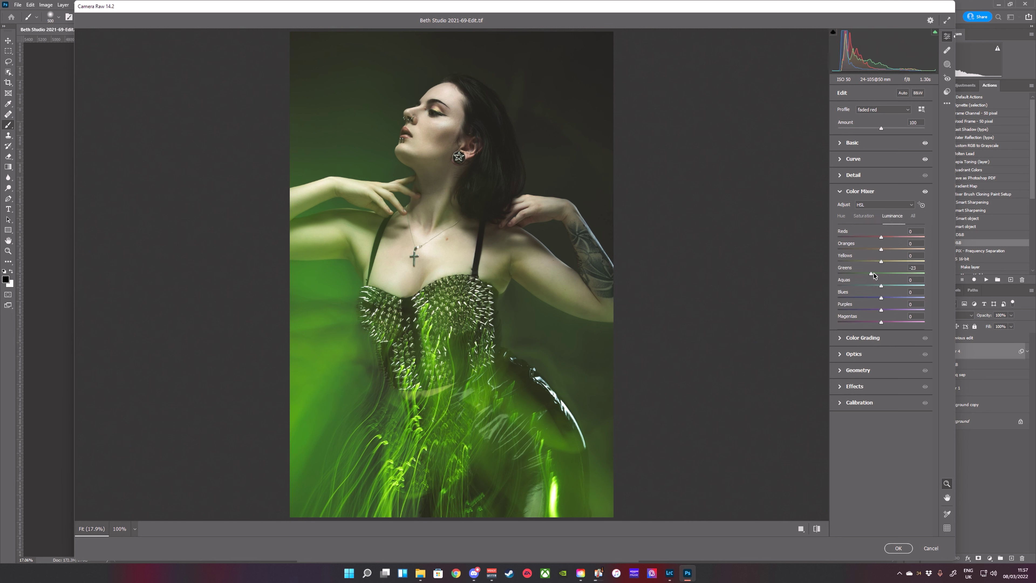
{"action": "mouse_move", "coordinate": [874, 275]}
{"action": "left_mouse_down"}
{"action": "mouse_move", "coordinate": [864, 274]}
{"action": "mouse_move", "coordinate": [883, 275]}
{"action": "mouse_move", "coordinate": [873, 275]}
{"action": "left_mouse_up"}
{"action": "left_click", "coordinate": [899, 548]}
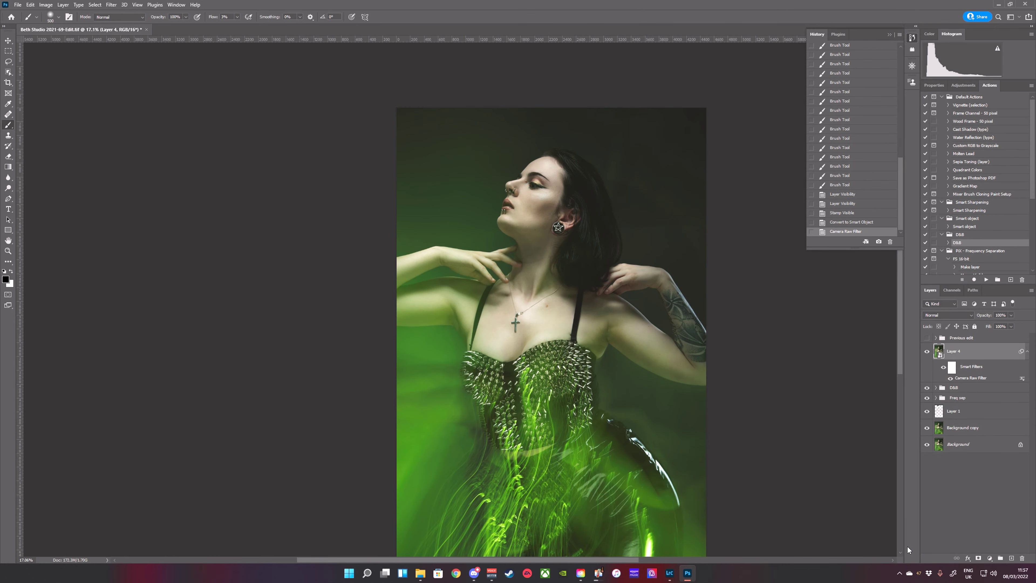
{"action": "mouse_move", "coordinate": [543, 342]}
{"action": "left_mouse_down"}
{"action": "mouse_move", "coordinate": [526, 277]}
{"action": "mouse_move", "coordinate": [535, 339]}
{"action": "left_mouse_up"}
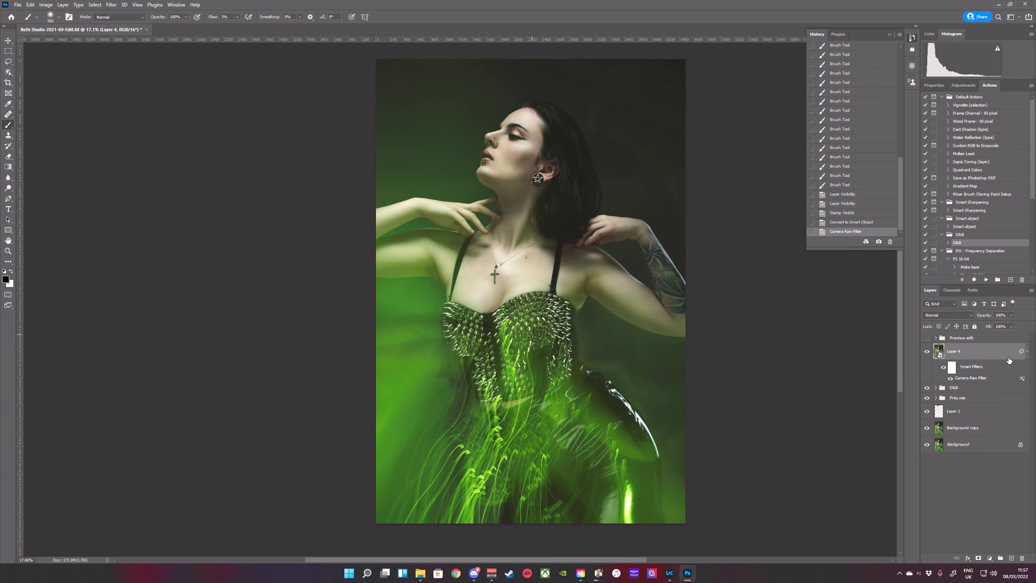
{"action": "left_click", "coordinate": [1012, 316]}
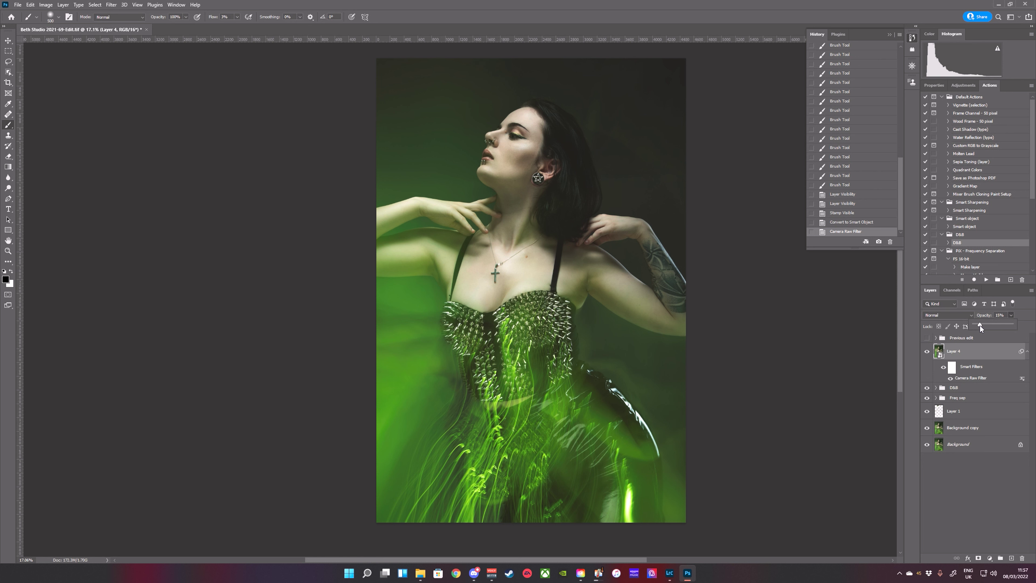
{"action": "left_click_drag", "start_coordinate": [980, 326], "coordinate": [1026, 325]}
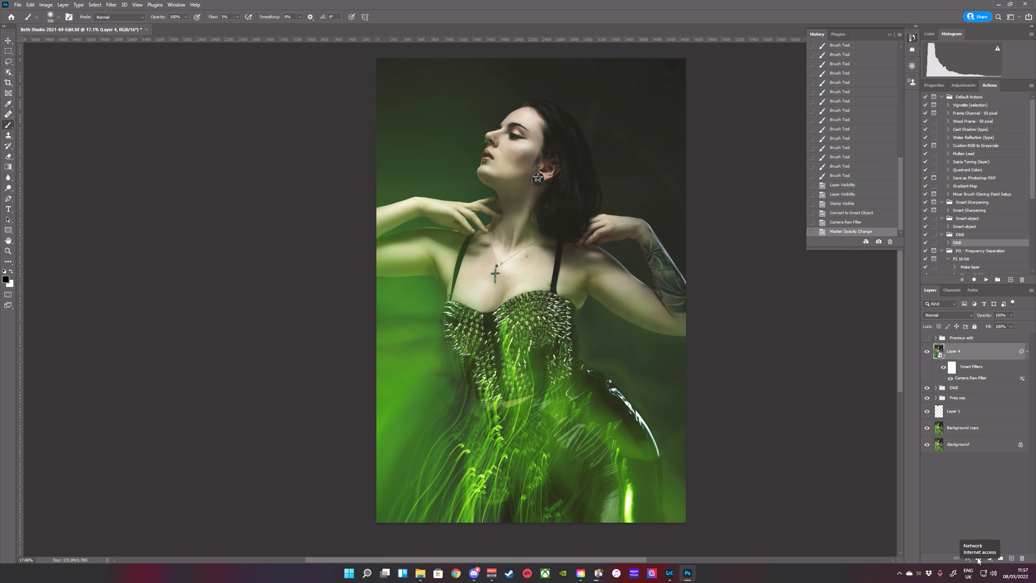
{"action": "left_click", "coordinate": [981, 546]}
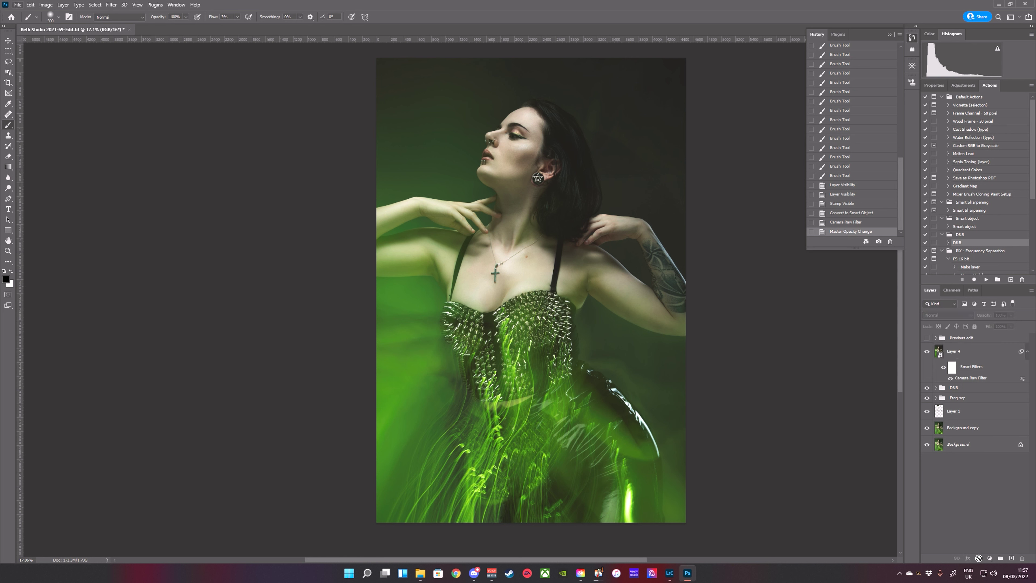
{"action": "left_click", "coordinate": [974, 356]}
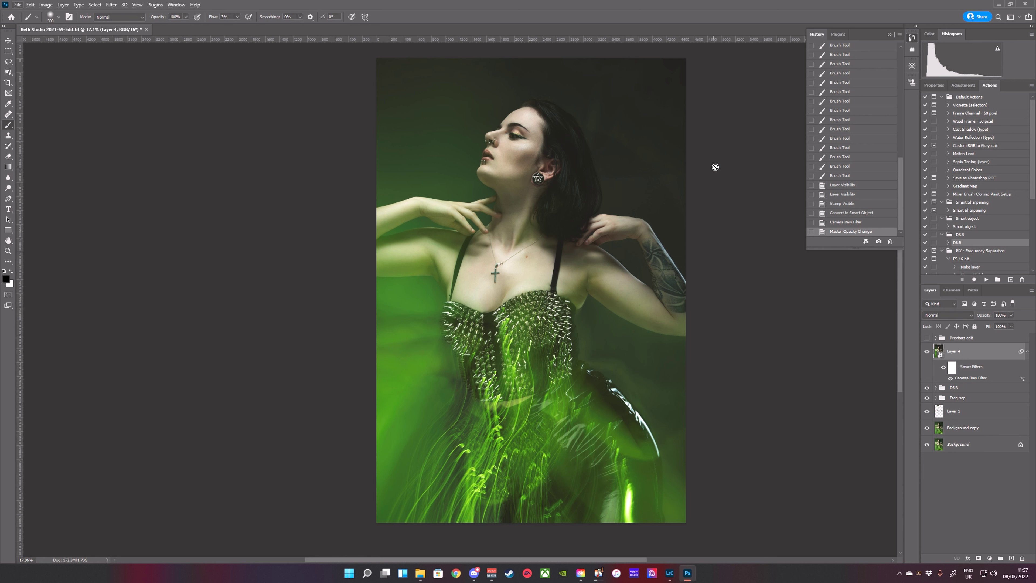
{"action": "left_click", "coordinate": [1011, 316]}
{"action": "left_click", "coordinate": [979, 325]}
{"action": "left_click_drag", "start_coordinate": [999, 325], "coordinate": [1033, 324]}
{"action": "left_click", "coordinate": [1027, 317]}
{"action": "left_click", "coordinate": [978, 558]}
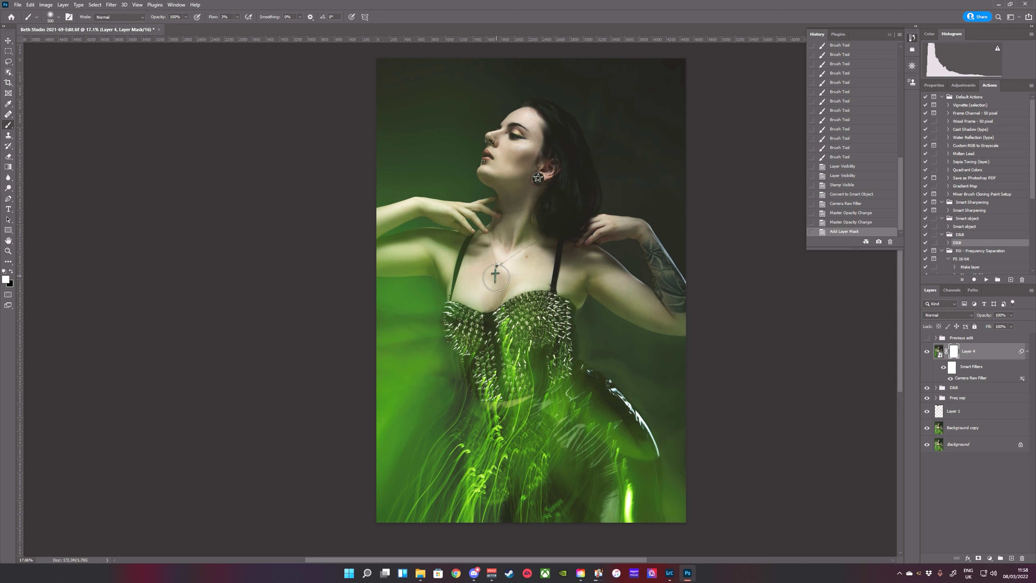
{"action": "key", "text": "x"}
{"action": "left_click", "coordinate": [237, 17]}
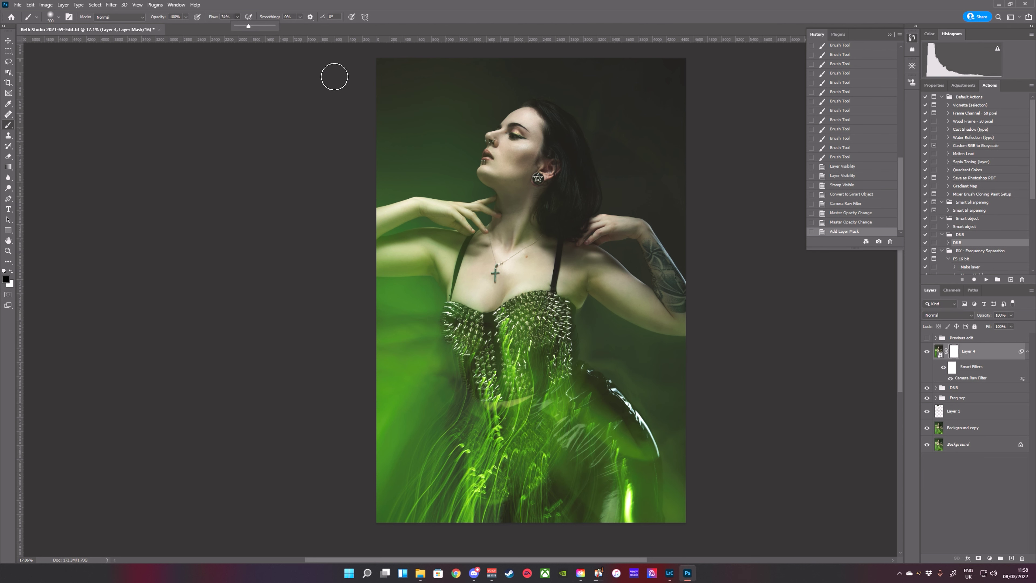
{"action": "left_click", "coordinate": [512, 140]}
{"action": "left_click", "coordinate": [518, 129]}
{"action": "left_click", "coordinate": [493, 186]}
{"action": "mouse_move", "coordinate": [423, 227]}
{"action": "left_mouse_down"}
{"action": "mouse_move", "coordinate": [436, 255]}
{"action": "mouse_move", "coordinate": [449, 249]}
{"action": "left_mouse_up"}
{"action": "left_click_drag", "start_coordinate": [609, 284], "coordinate": [677, 335]}
{"action": "left_click", "coordinate": [591, 264]}
{"action": "left_click_drag", "start_coordinate": [539, 270], "coordinate": [522, 294]}
{"action": "left_click_drag", "start_coordinate": [472, 318], "coordinate": [508, 258]}
{"action": "left_click", "coordinate": [506, 262]}
{"action": "left_click", "coordinate": [465, 323]}
{"action": "left_click", "coordinate": [500, 267]}
{"action": "left_click", "coordinate": [506, 248]}
{"action": "left_click_drag", "start_coordinate": [513, 136], "coordinate": [522, 323]}
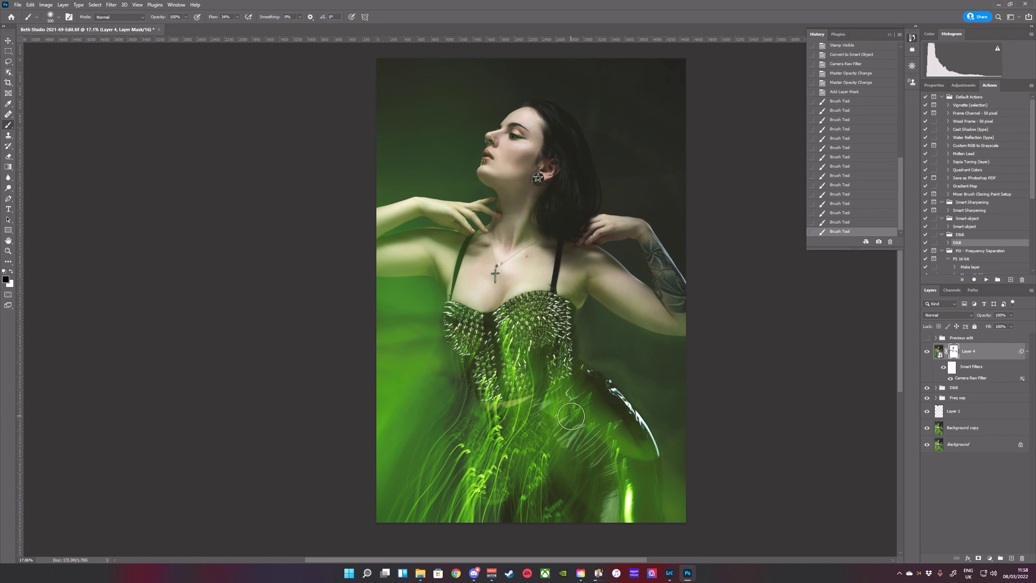
{"action": "right_click", "coordinate": [957, 352]}
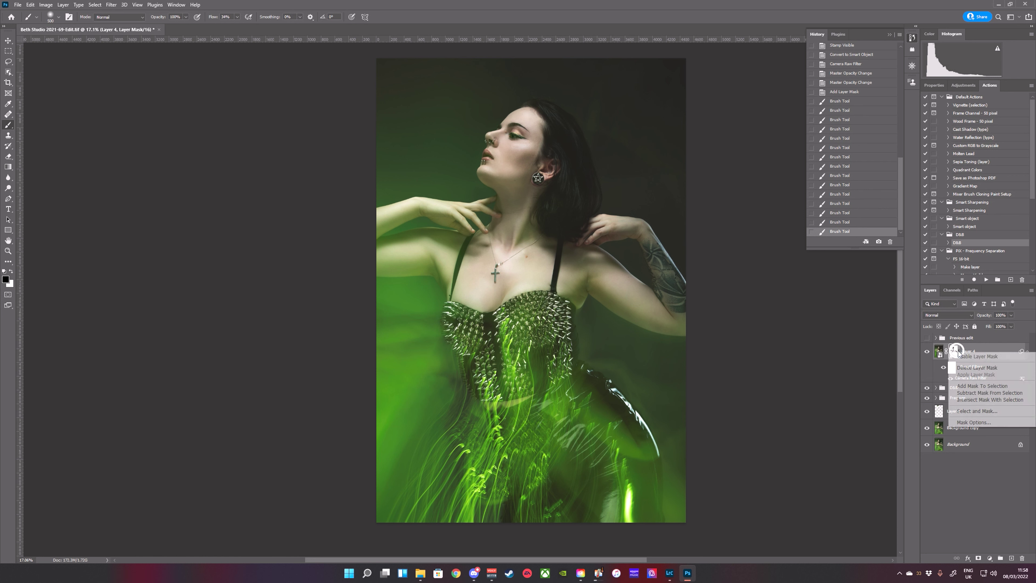
{"action": "left_click", "coordinate": [987, 368]}
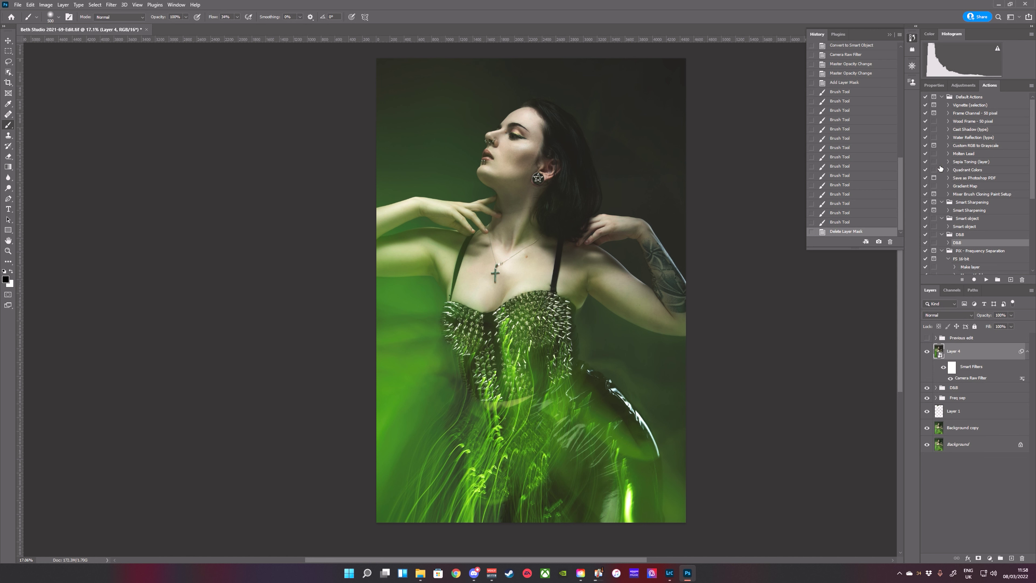
{"action": "left_click", "coordinate": [973, 227]}
Step: Stamp visible layers into smart-object Layer 5 and add Camera Raw film grain of about 15
{"action": "left_click", "coordinate": [986, 282]}
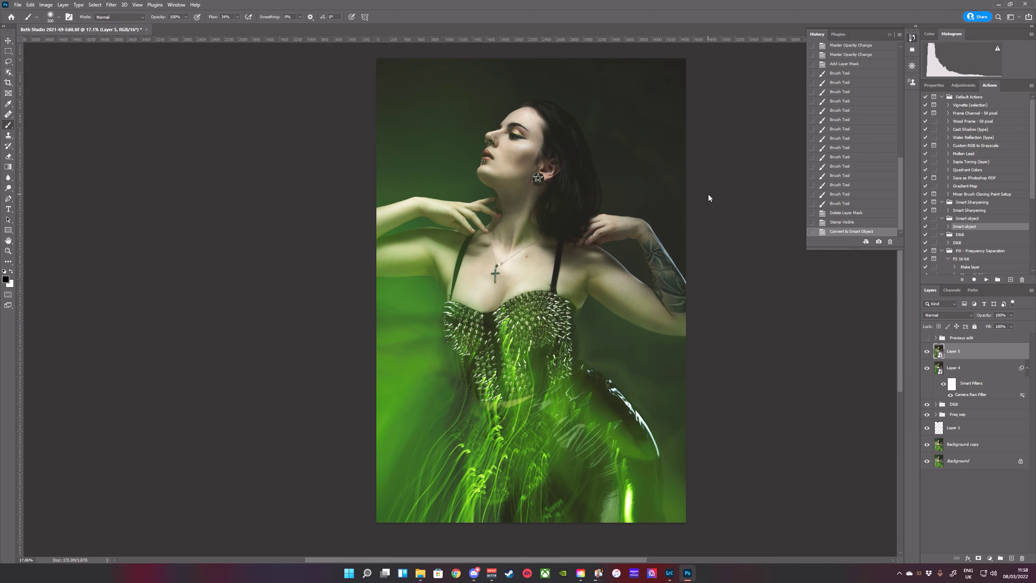
{"action": "key", "text": "ctrl+shift+a"}
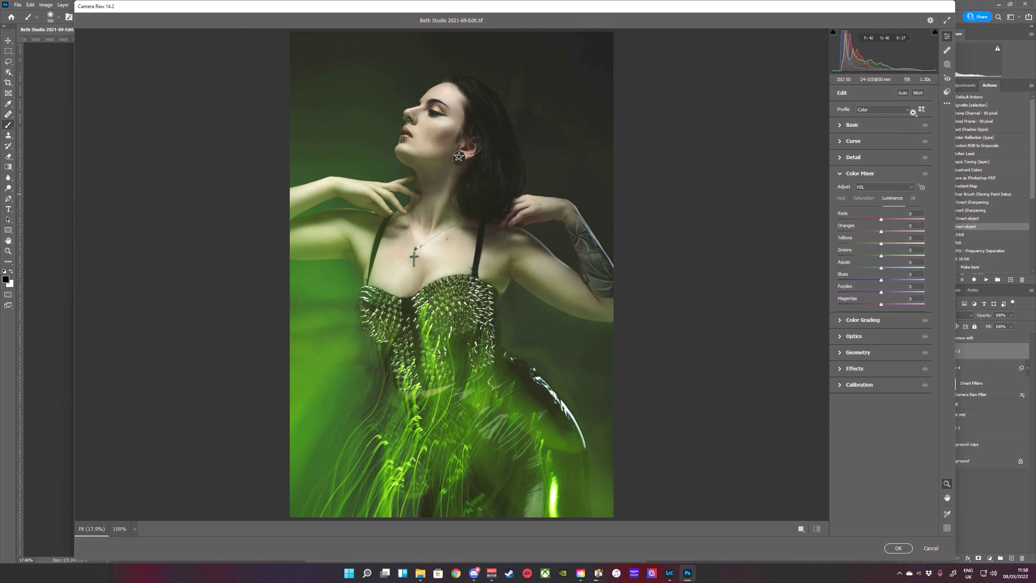
{"action": "left_click", "coordinate": [840, 371]}
{"action": "left_click_drag", "start_coordinate": [838, 258], "coordinate": [860, 283]}
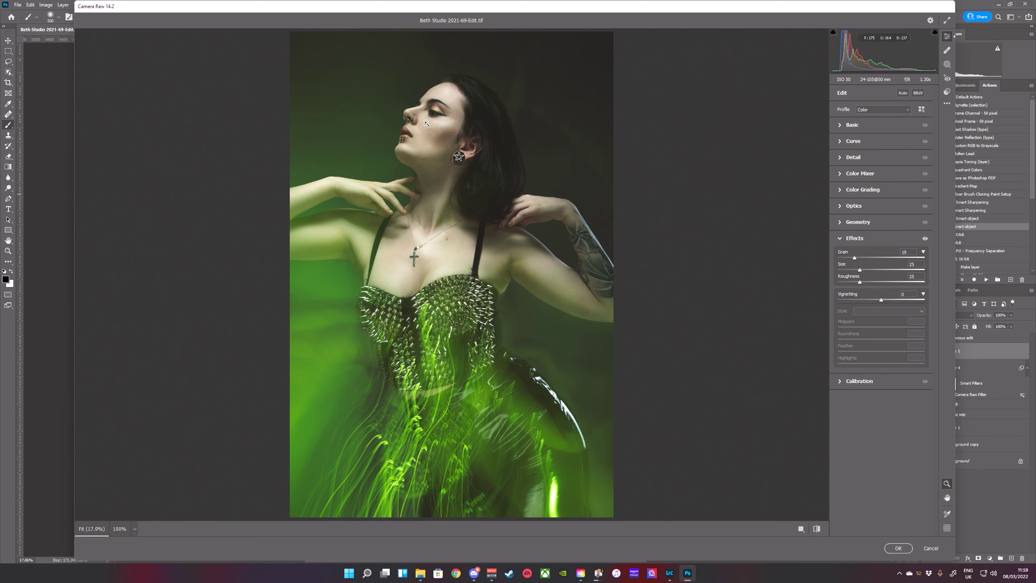
Step: Zoom to 100% on the face, compare the grain 19 effect on and off, then apply it
{"action": "left_click", "coordinate": [432, 120]}
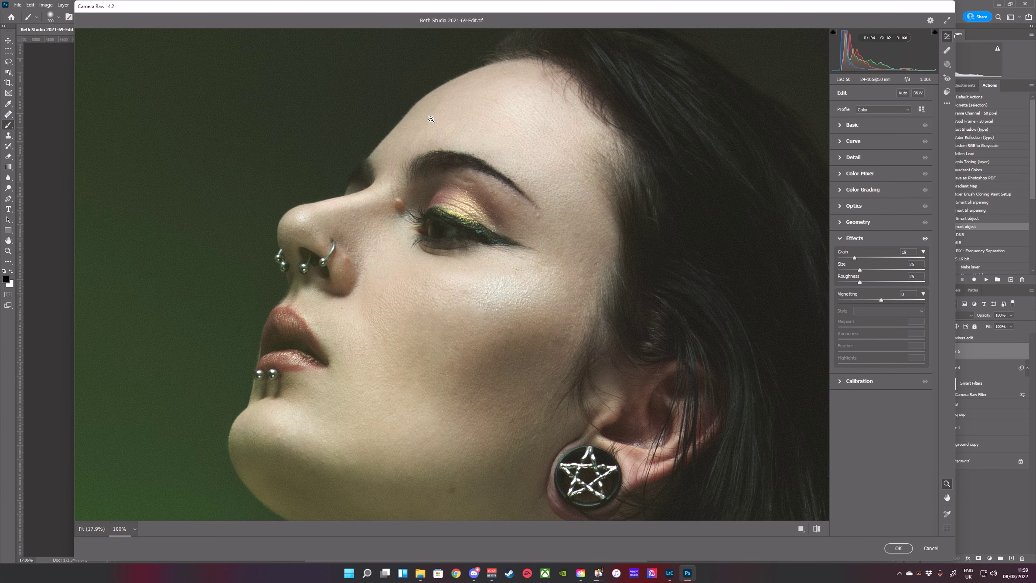
{"action": "left_click", "coordinate": [925, 239]}
{"action": "left_click", "coordinate": [926, 239]}
{"action": "left_click", "coordinate": [925, 239]}
{"action": "left_click", "coordinate": [925, 239]}
{"action": "left_click", "coordinate": [925, 239]}
{"action": "left_click", "coordinate": [925, 239]}
{"action": "left_click", "coordinate": [925, 239]}
{"action": "left_click", "coordinate": [925, 239]}
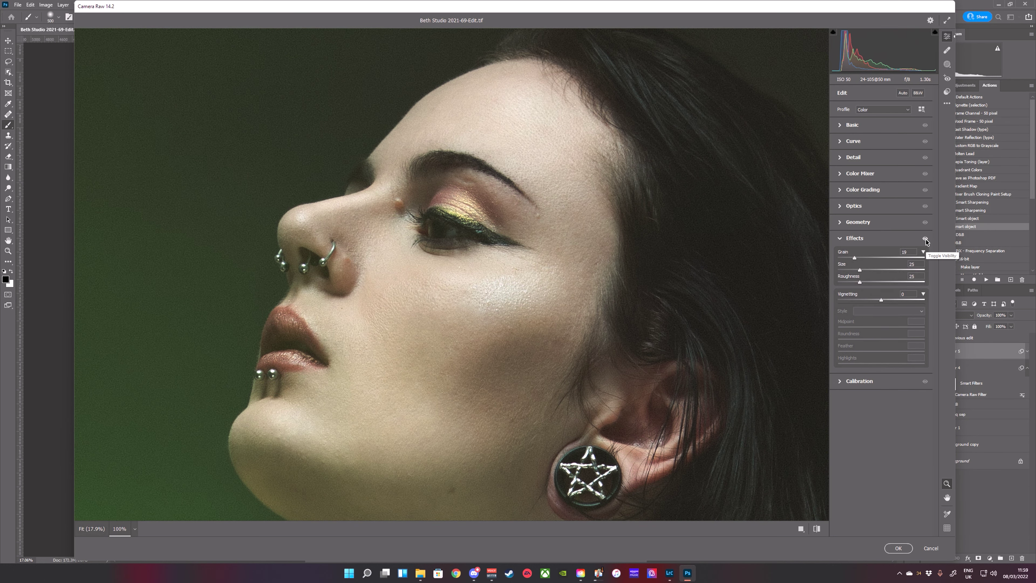
{"action": "left_click", "coordinate": [901, 549]}
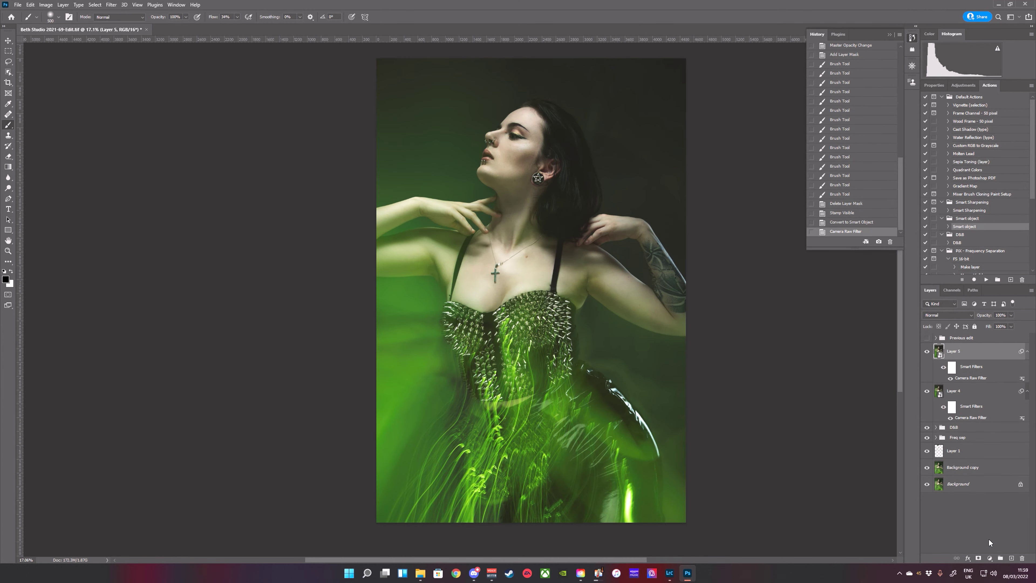